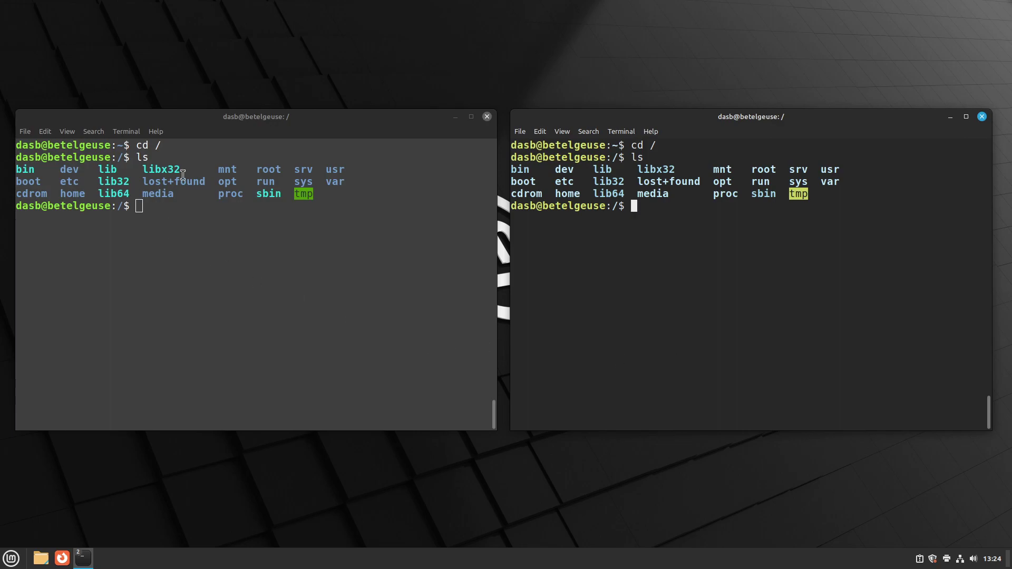
Highlight and then deselect the directory listings in both terminal windows
drag(96, 164, 316, 197)
click(288, 193)
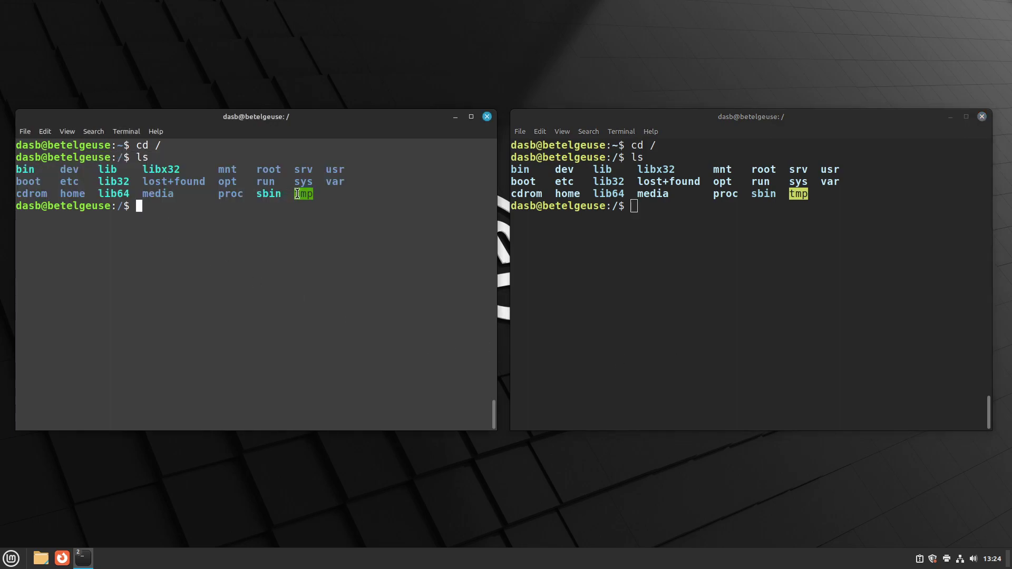
drag(628, 160, 669, 196)
click(676, 196)
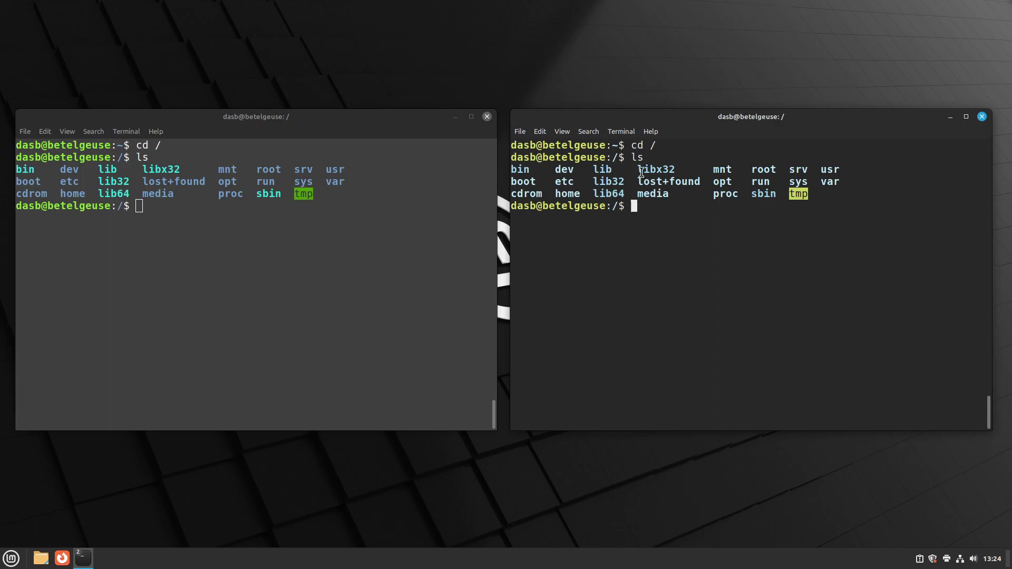
Run htop in both the left and right terminal windows
click(342, 225)
text(htop)
key(Return)
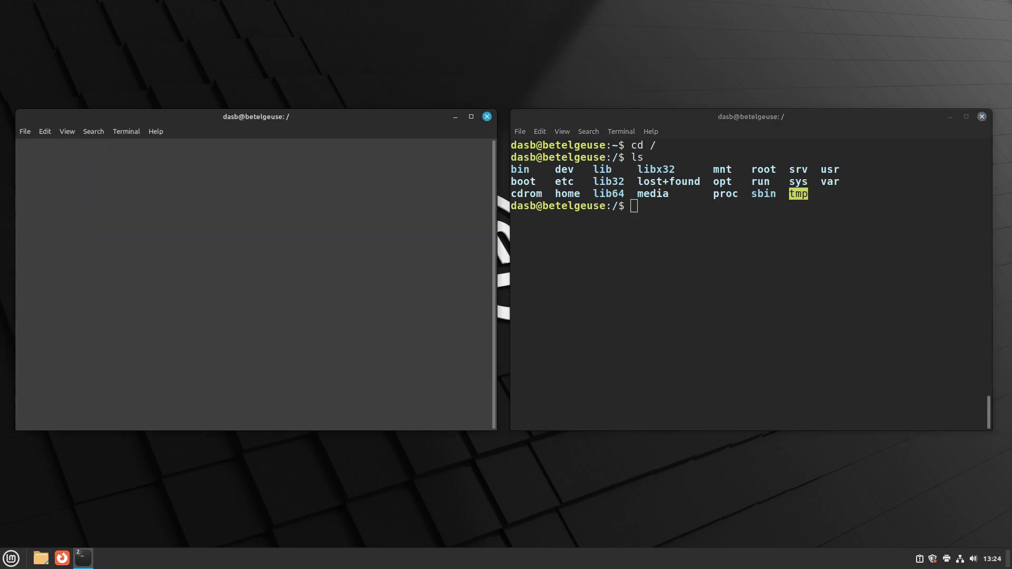
click(780, 275)
text(htop)
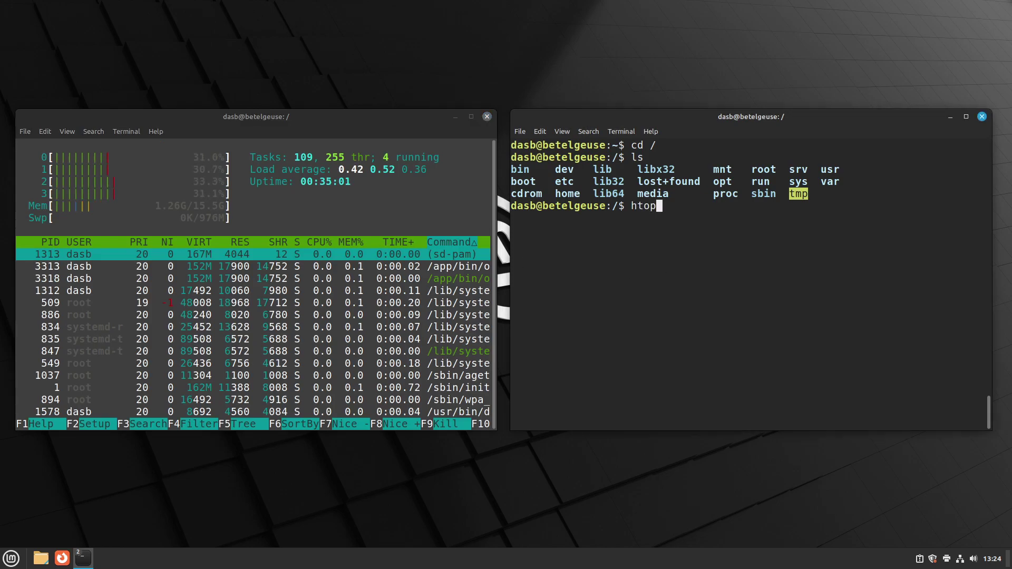
key(Return)
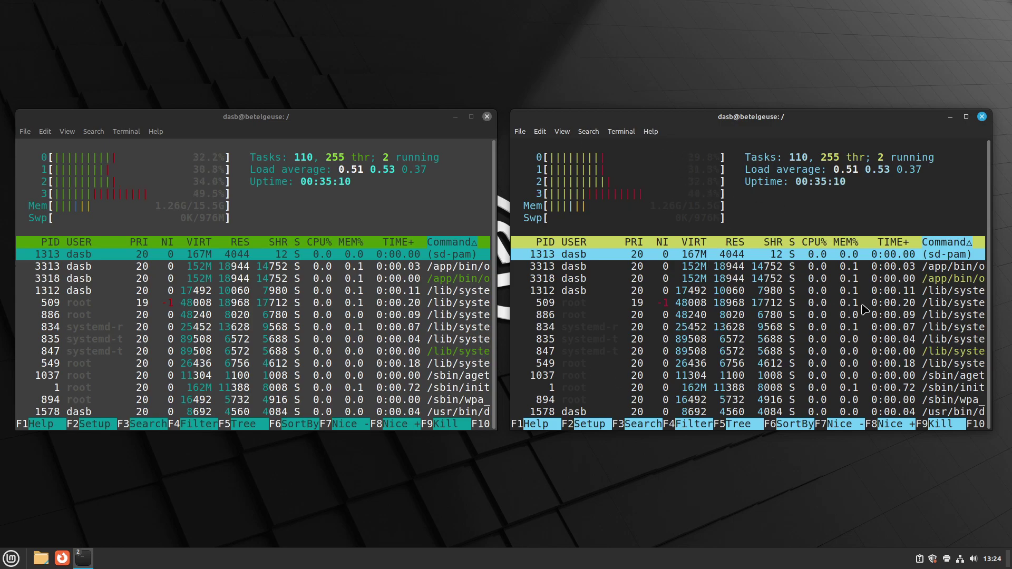
Quit htop in both terminals, close the right window and clear the left screen with Ctrl+L
key(q)
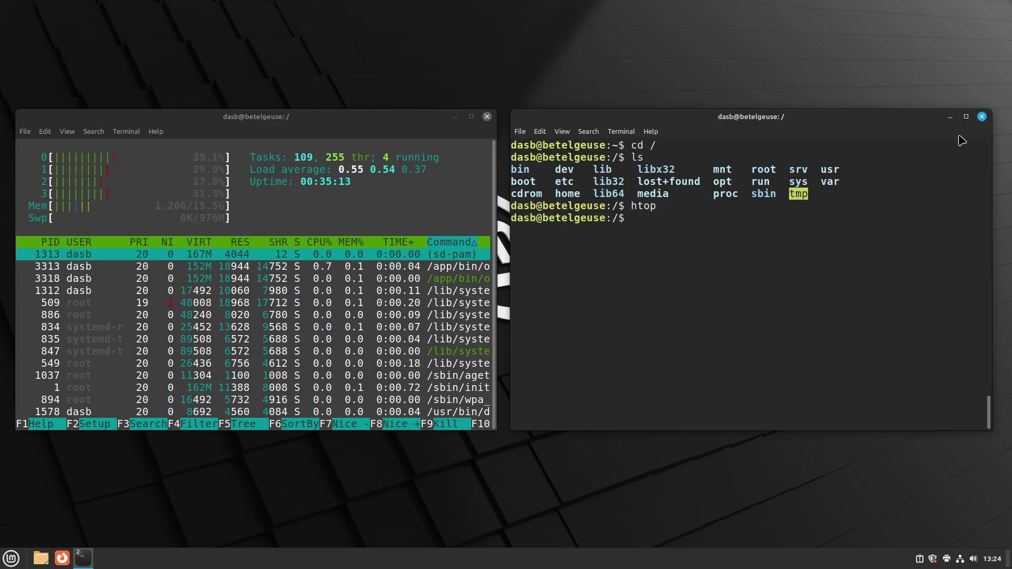
click(982, 116)
key(q)
key(ctrl+l)
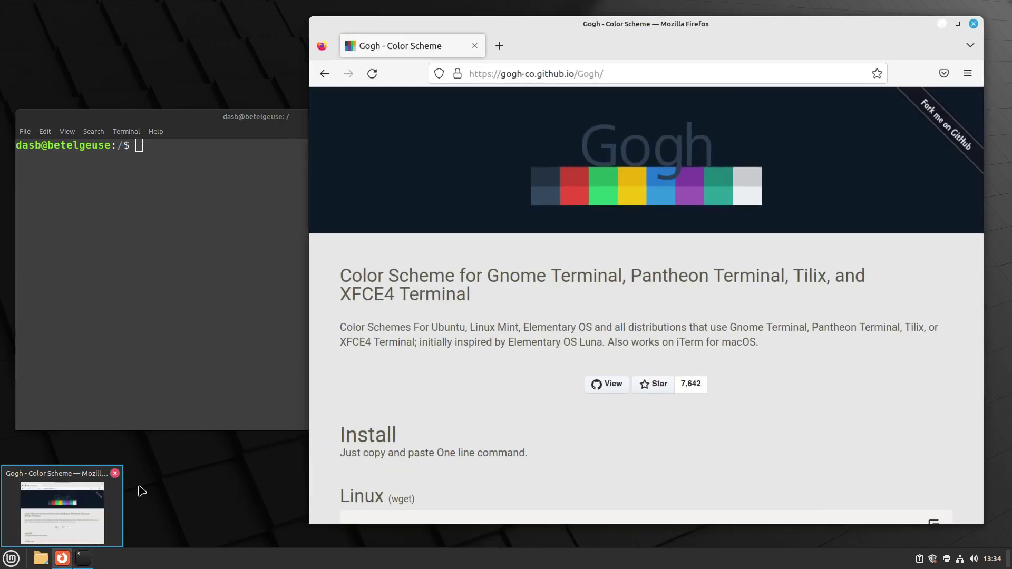
Search the web for 'gogh color scheme' in a new tab, then scroll the Gogh page to Install
click(140, 488)
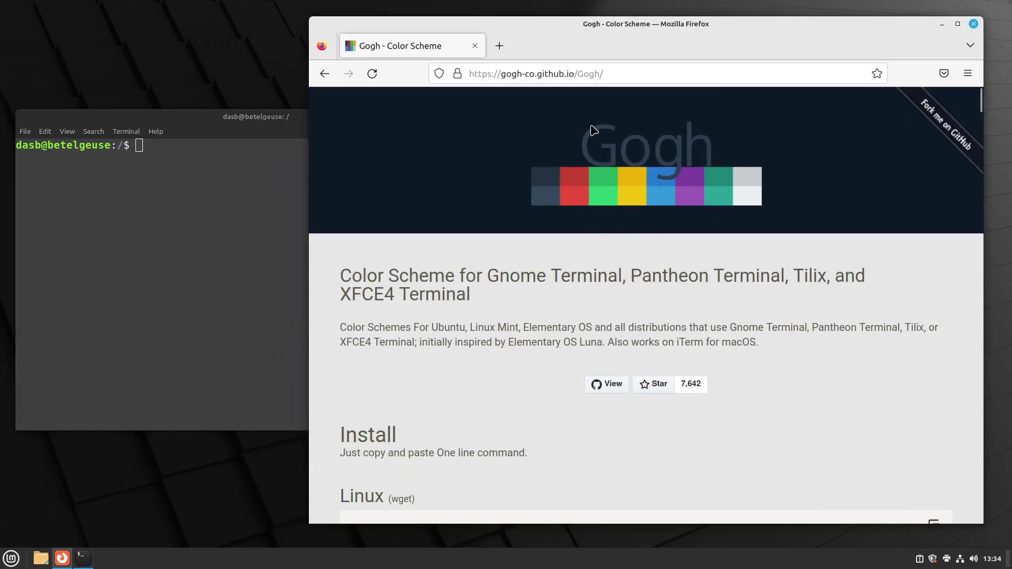
click(616, 73)
click(382, 198)
click(504, 48)
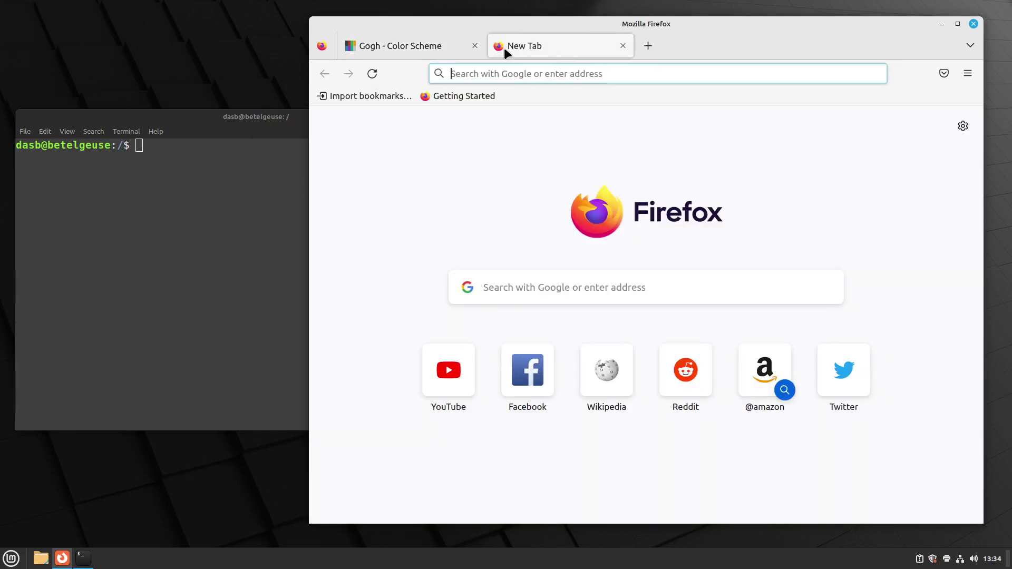
text(gogh color scheme)
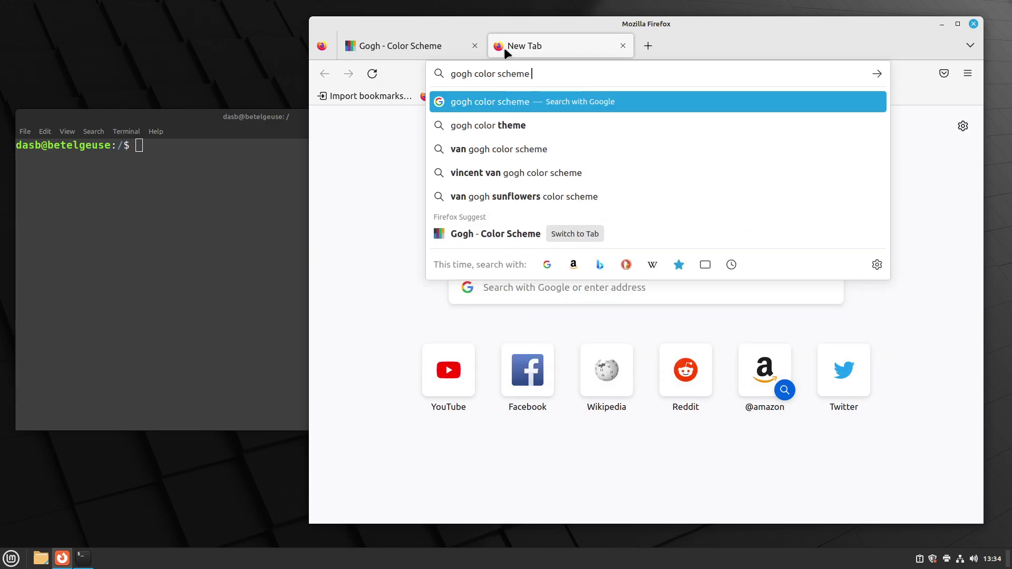
key(Return)
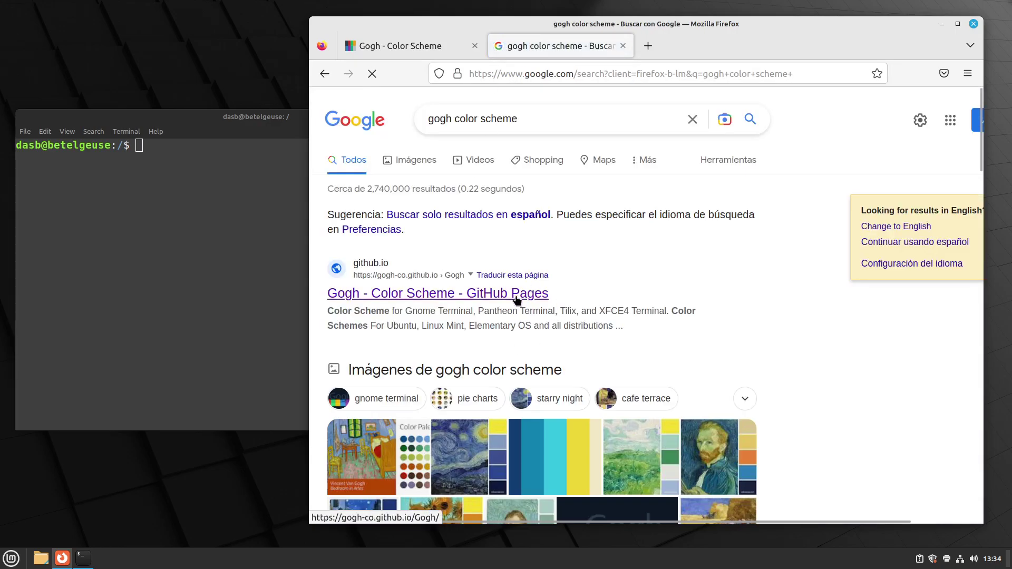
click(461, 46)
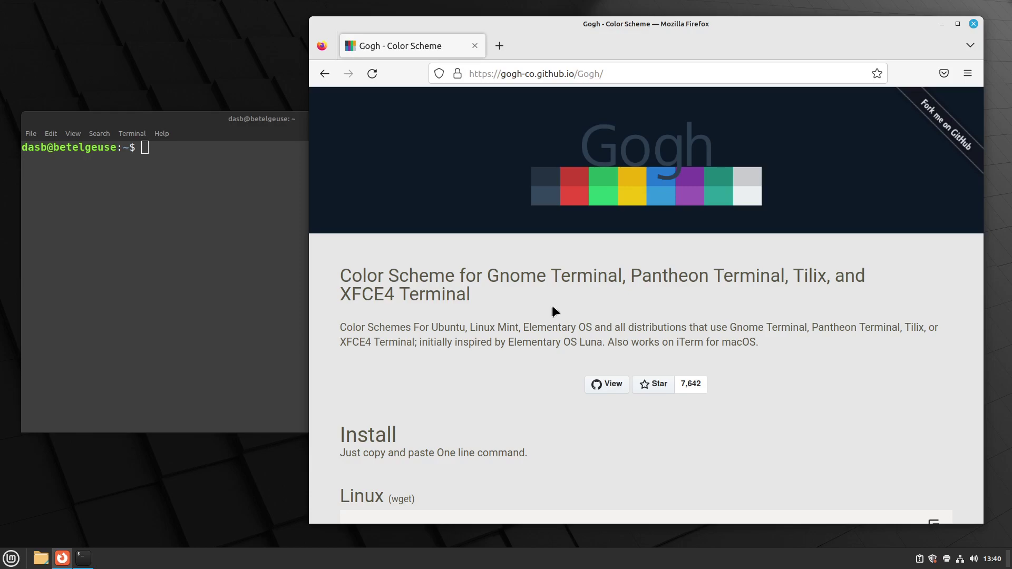
scroll(553, 308, down, 4)
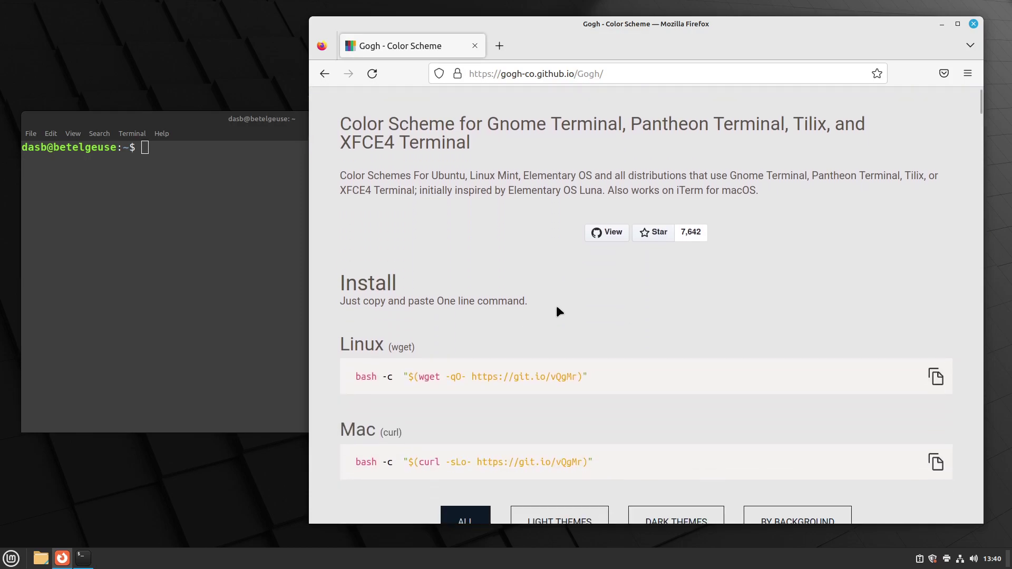
Add a terminal profile named 'custom' through Edit > Preferences
drag(587, 301, 363, 303)
click(363, 303)
click(244, 237)
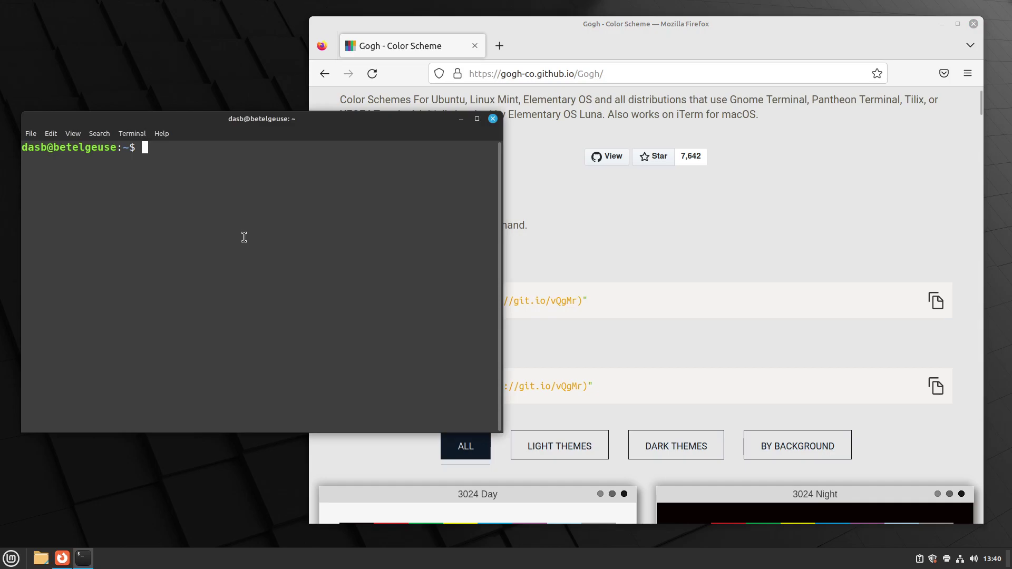
click(51, 134)
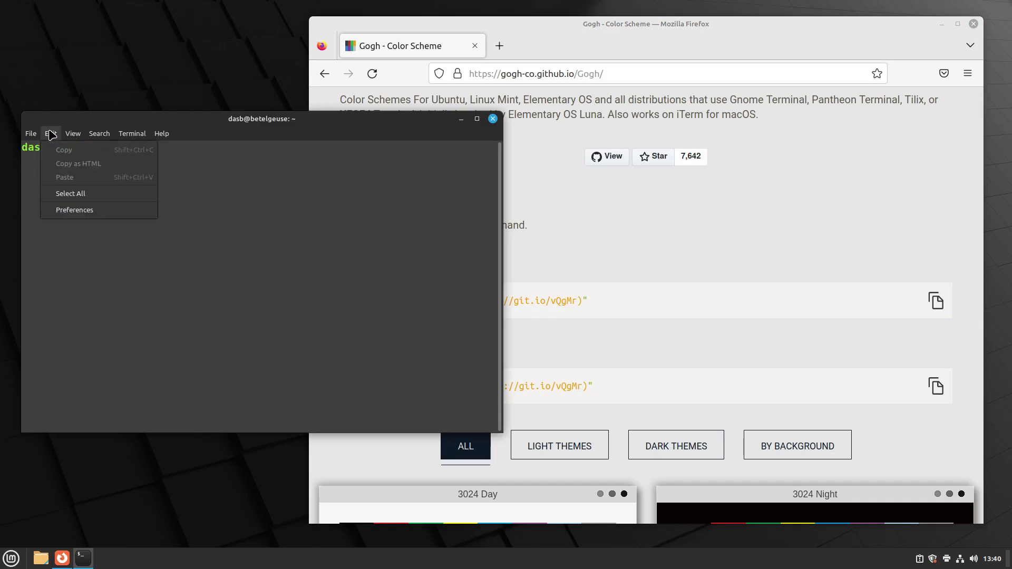
click(66, 210)
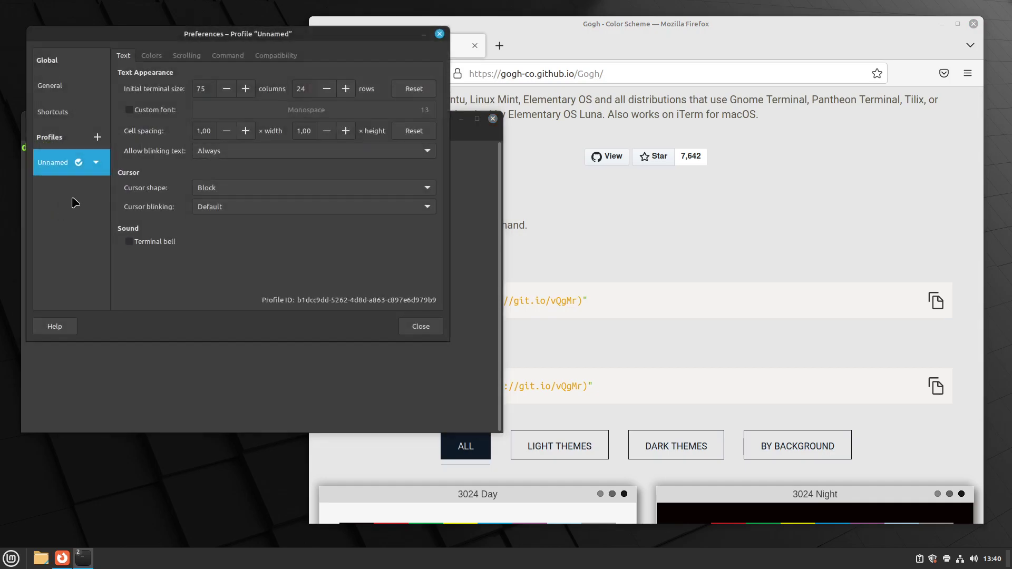
click(97, 137)
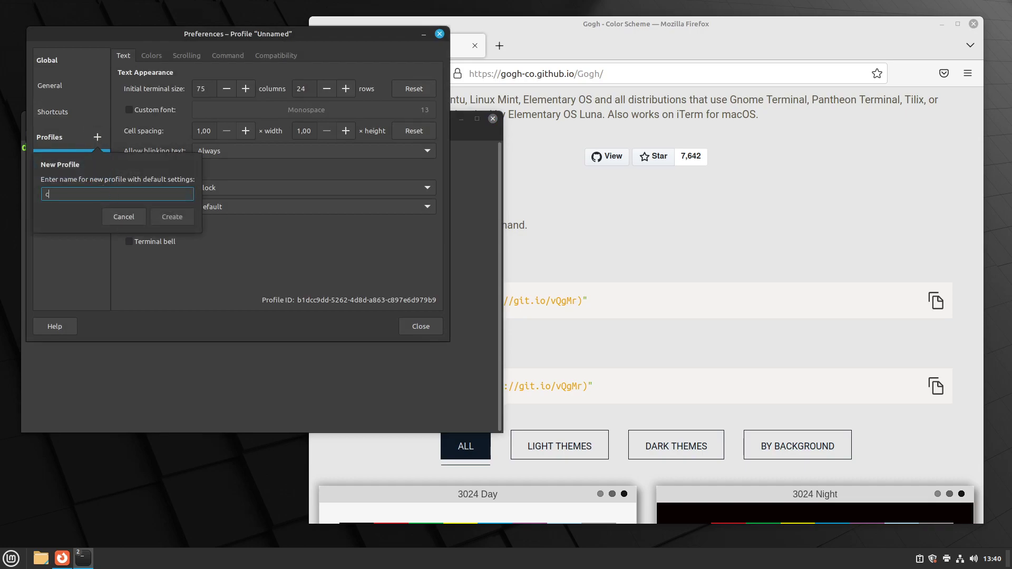
text(custom)
click(172, 216)
drag(323, 30, 410, 58)
Copy Gogh's Linux wget install command from Firefox, paste it into the terminal and run it
click(506, 357)
click(580, 305)
click(935, 301)
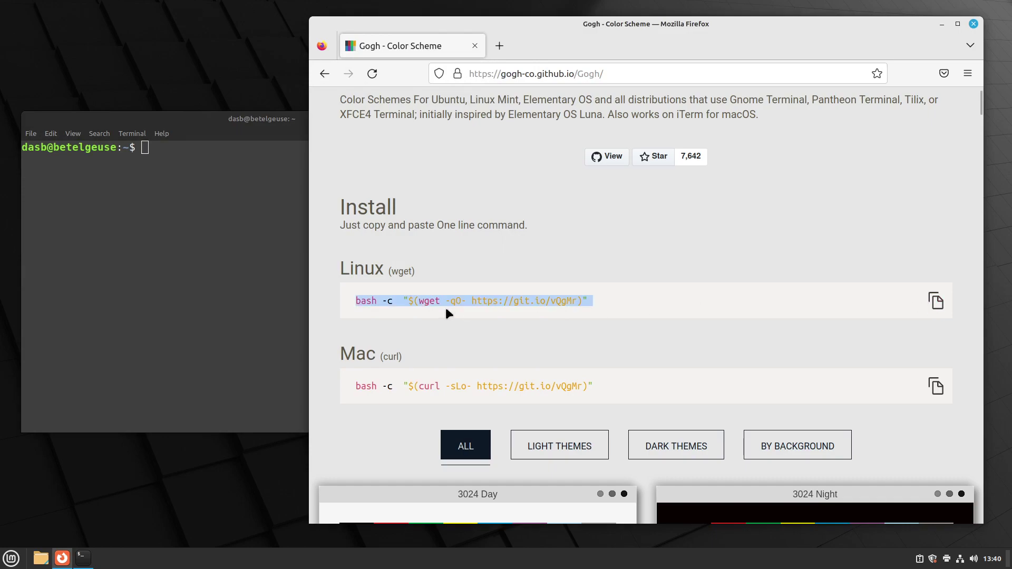
click(166, 226)
text(bash -c  "$(wget -qO- https://git.io/vQgMr)")
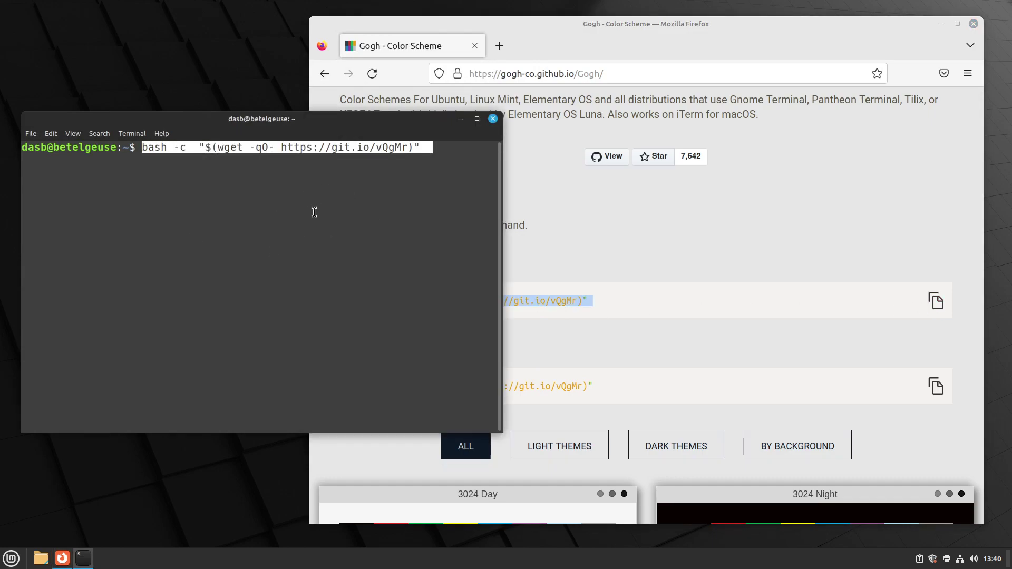
drag(335, 128, 352, 129)
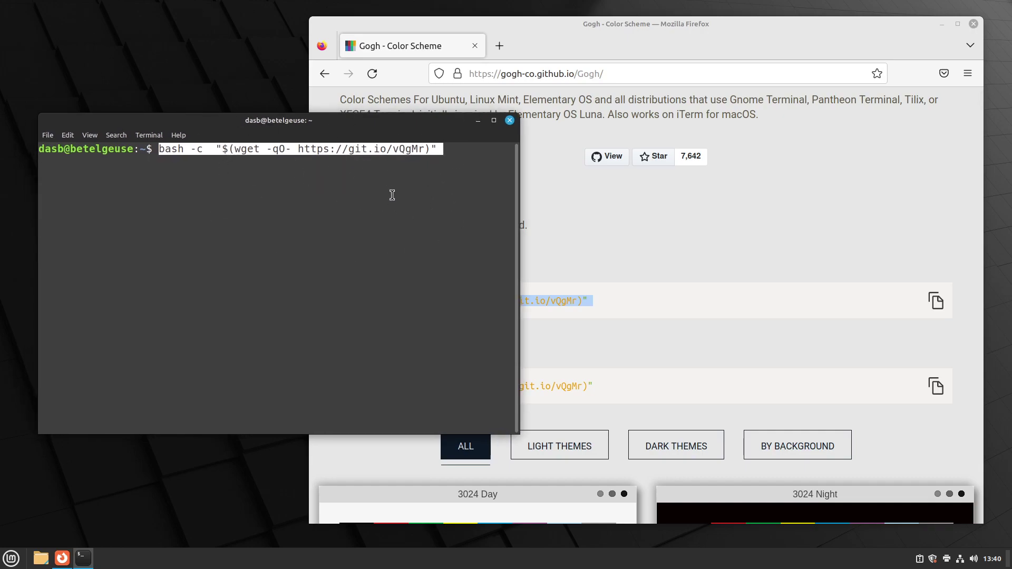
key(Return)
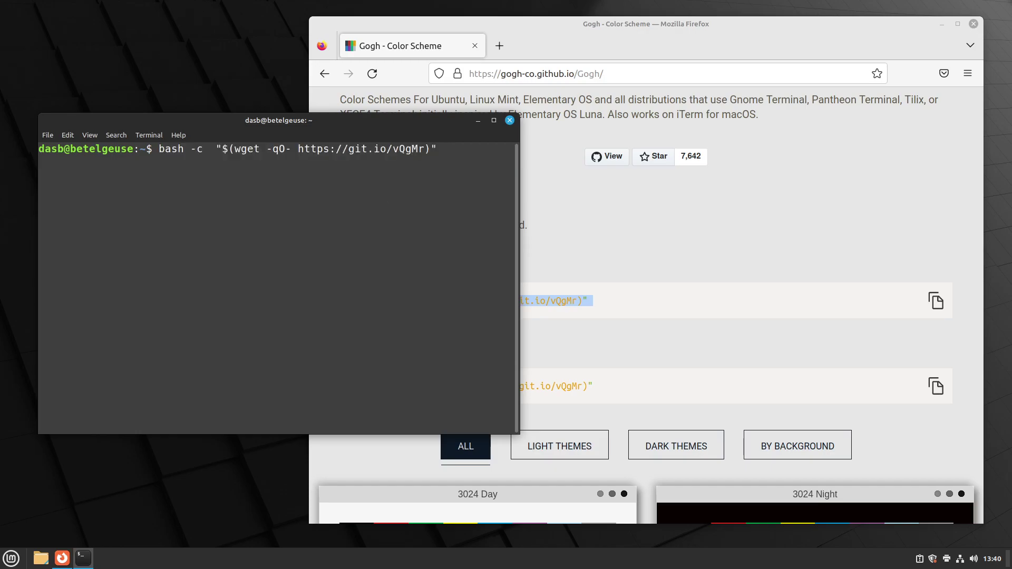
drag(303, 120, 466, 126)
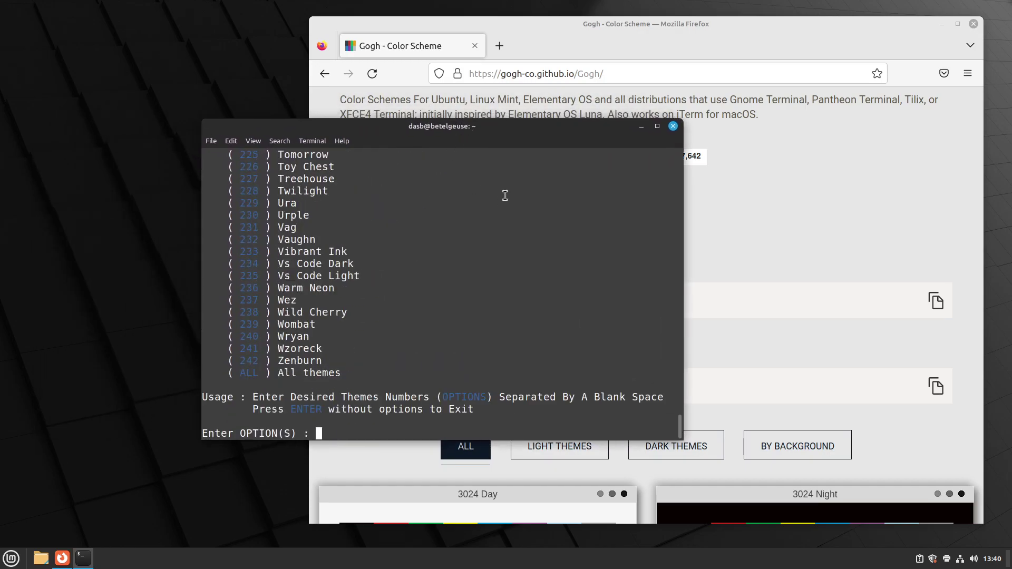
Enlarge the terminal text and browse the theme list, picking out 214 Tender
key(ctrl+plus)
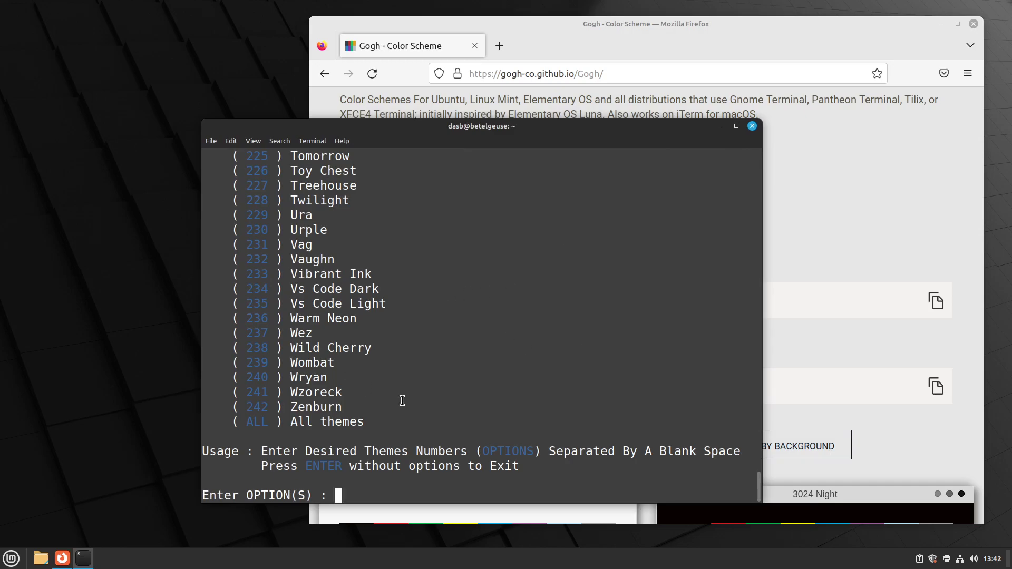
scroll(379, 374, up, 4)
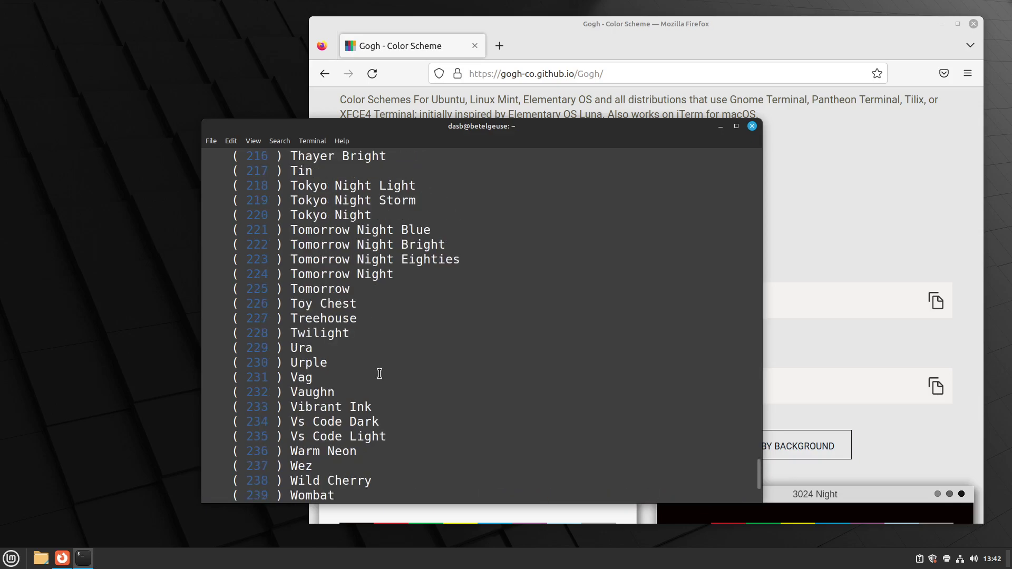
scroll(380, 374, up, 2)
drag(340, 260, 238, 260)
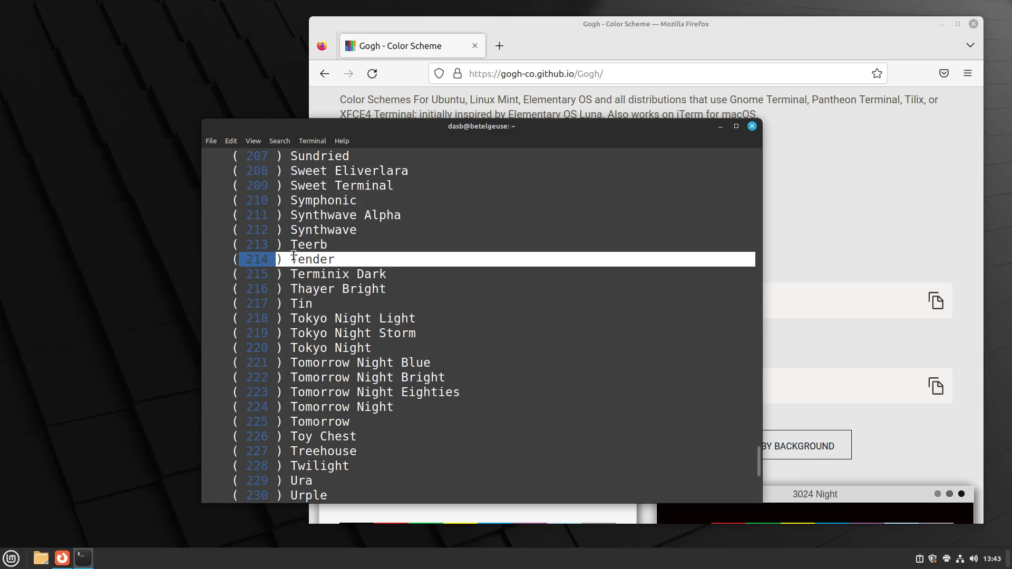
scroll(316, 254, up, 3)
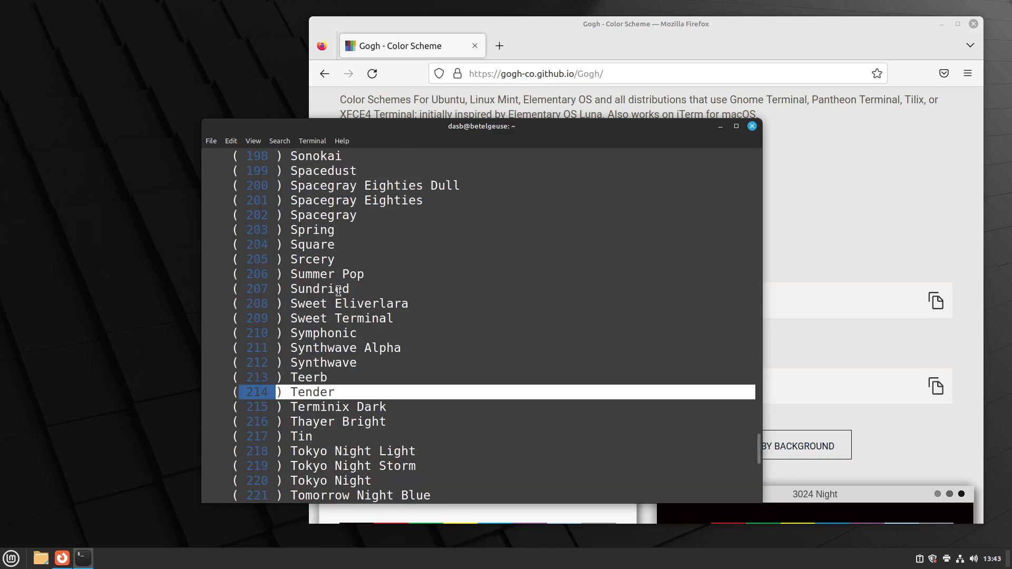
scroll(338, 293, down, 3)
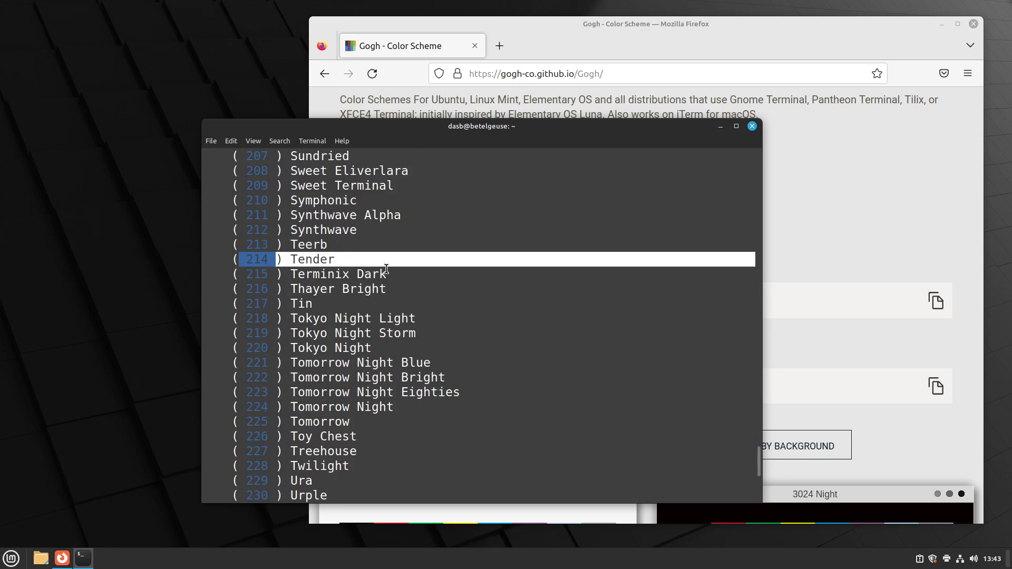
scroll(355, 255, up, 5)
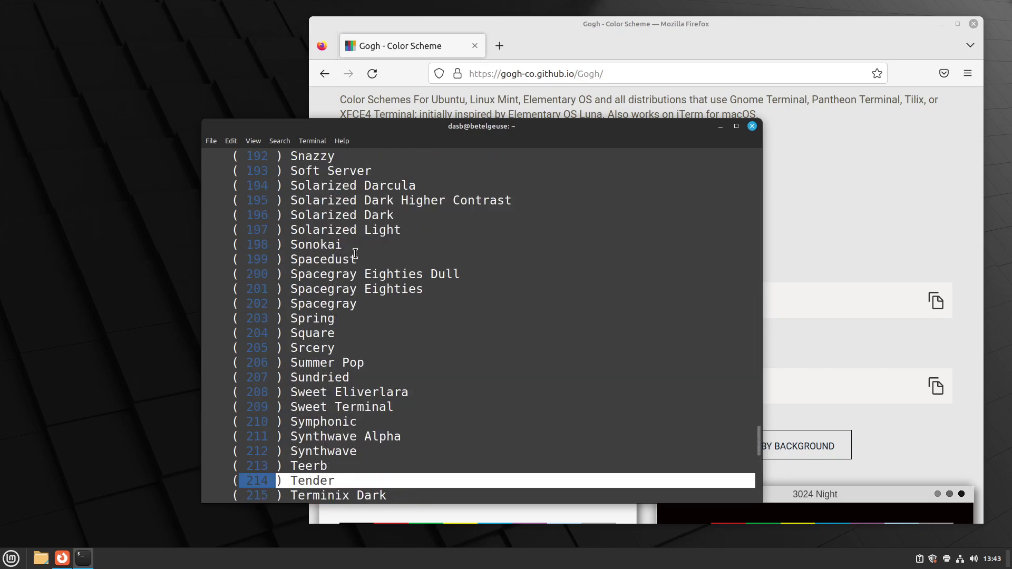
scroll(356, 254, down, 3)
scroll(355, 254, down, 3)
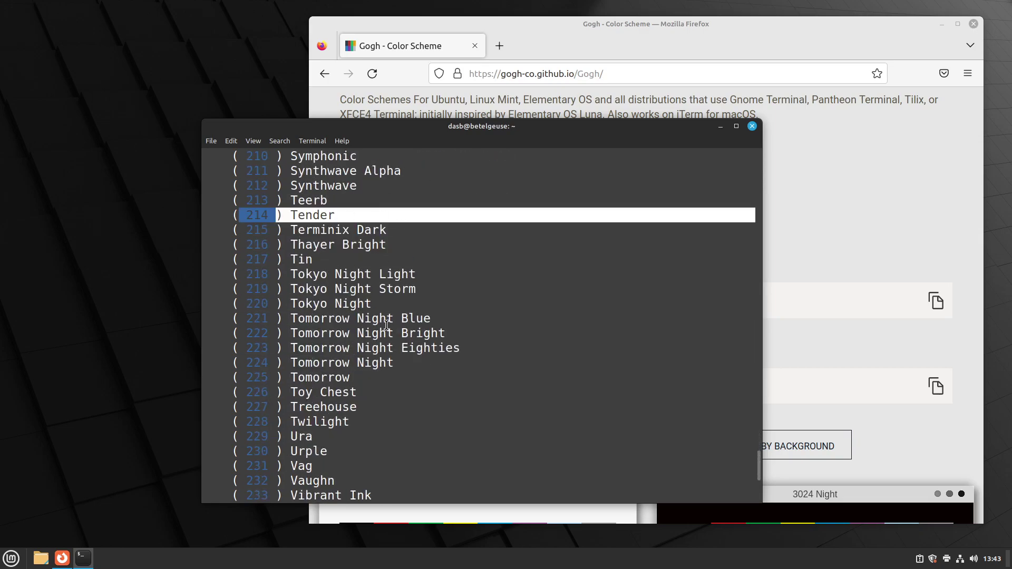
scroll(397, 314, down, 3)
scroll(395, 312, up, 3)
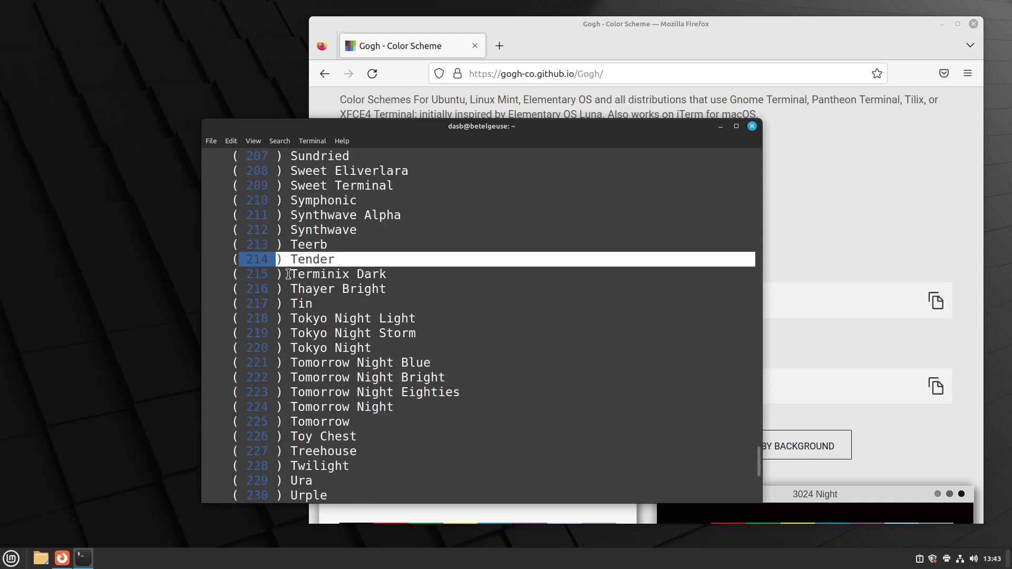
mouse_move(233, 260)
mouse_down()
mouse_move(339, 254)
mouse_move(234, 260)
mouse_up()
click(339, 254)
Mark Monokai Dark's number 135, then scroll down to the Enter OPTION(S) prompt
scroll(390, 337, up, 9)
scroll(386, 392, up, 16)
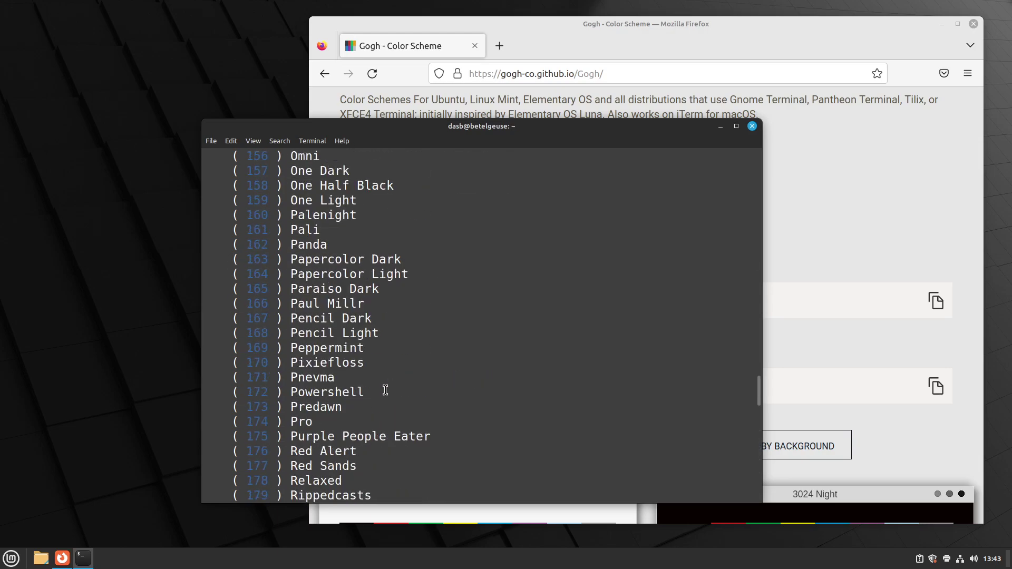
scroll(385, 388, up, 1)
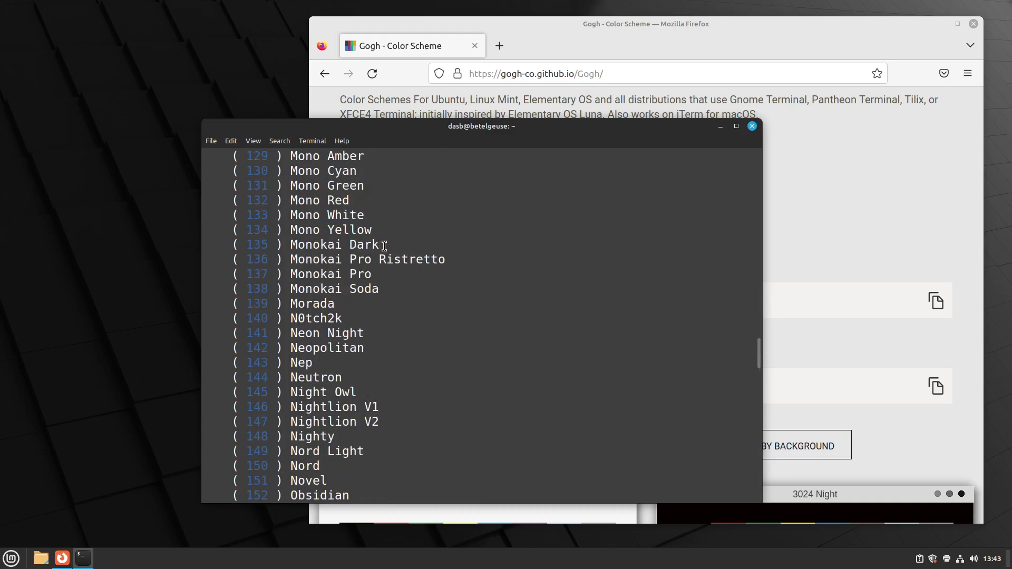
drag(385, 246, 231, 245)
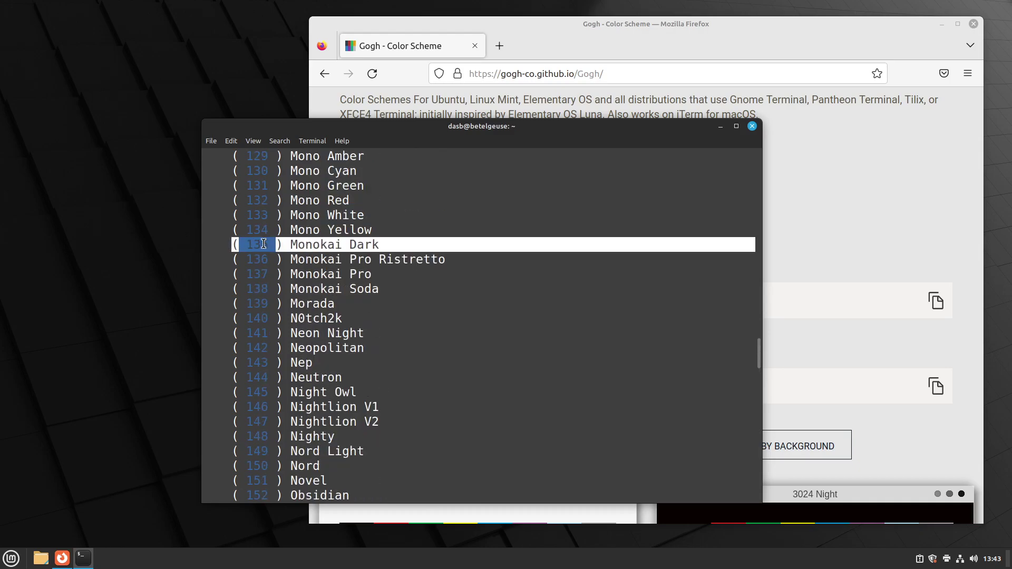
scroll(424, 280, down, 9)
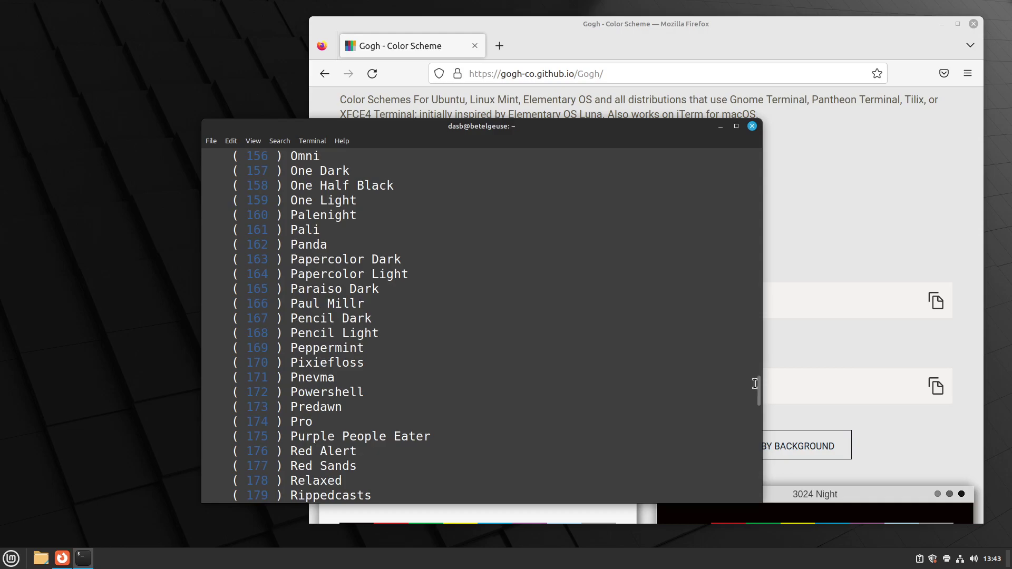
scroll(755, 384, down, 20)
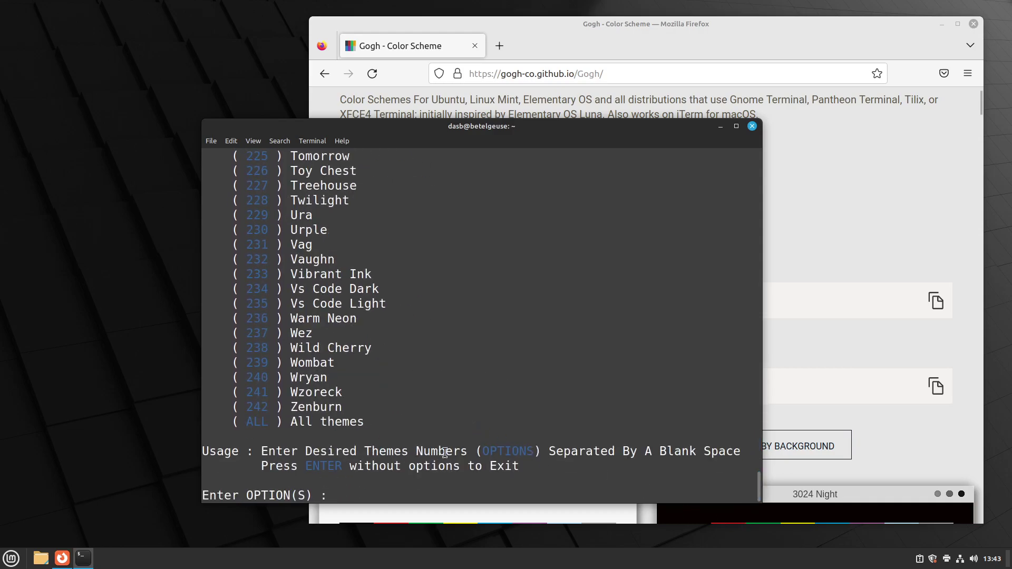
Enter theme numbers '214 135' at the Gogh prompt to install Tender and Monokai Dark
text(214 135)
key(Return)
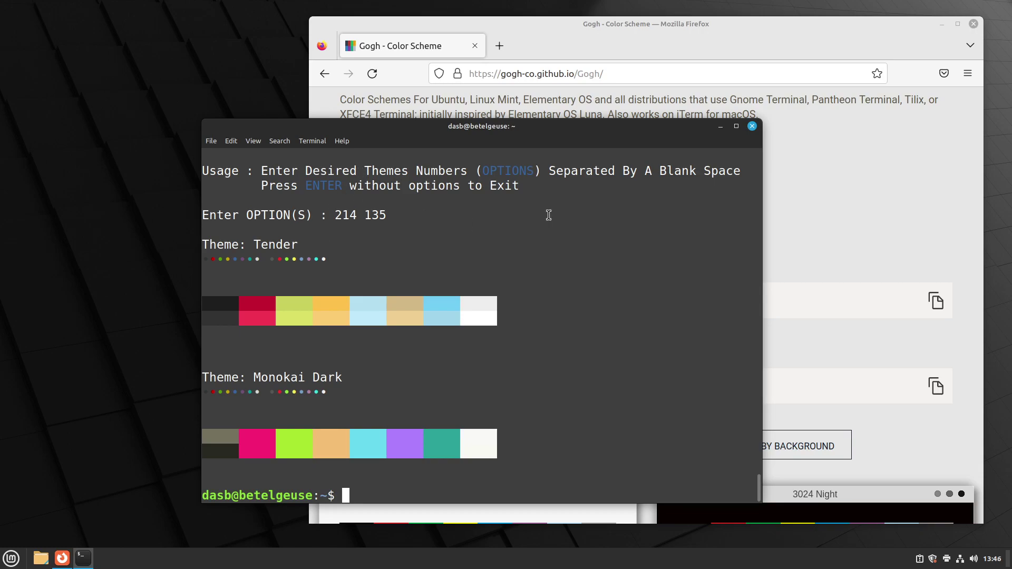
Reopen Preferences, compare the Monokai Dark and Tender profiles, and open Tender's dropdown menu
click(231, 141)
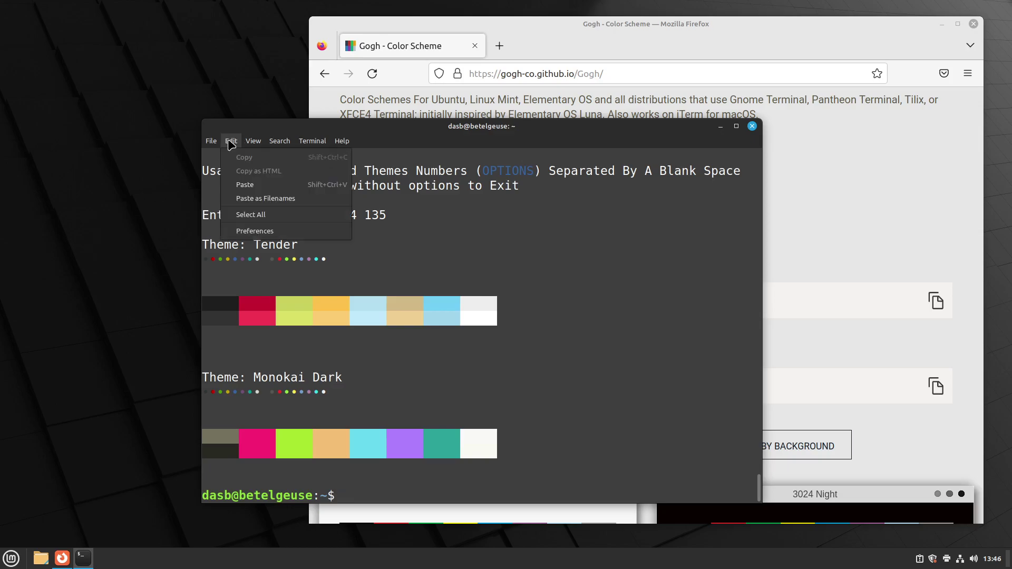
click(238, 231)
drag(244, 35, 371, 80)
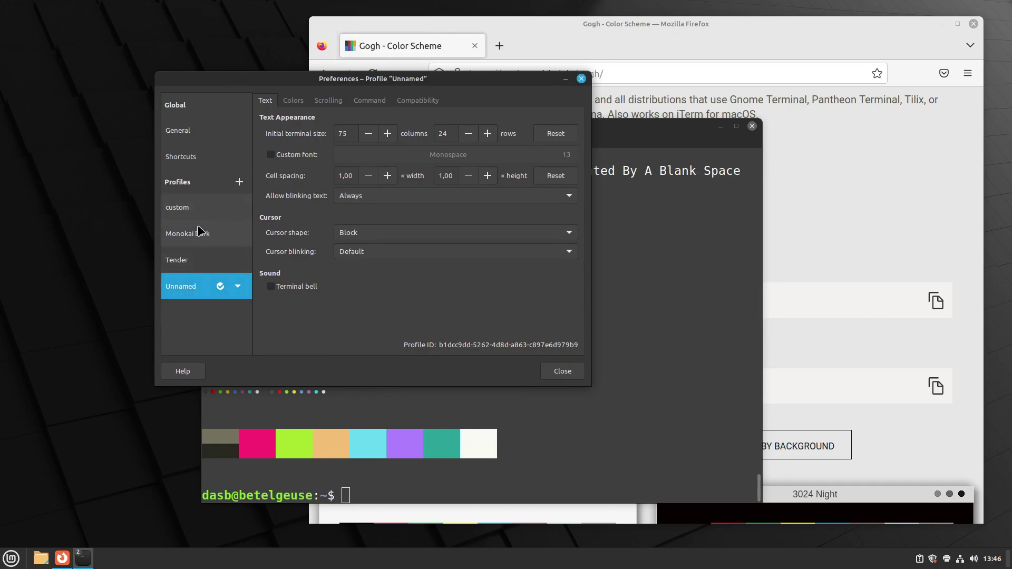
click(235, 234)
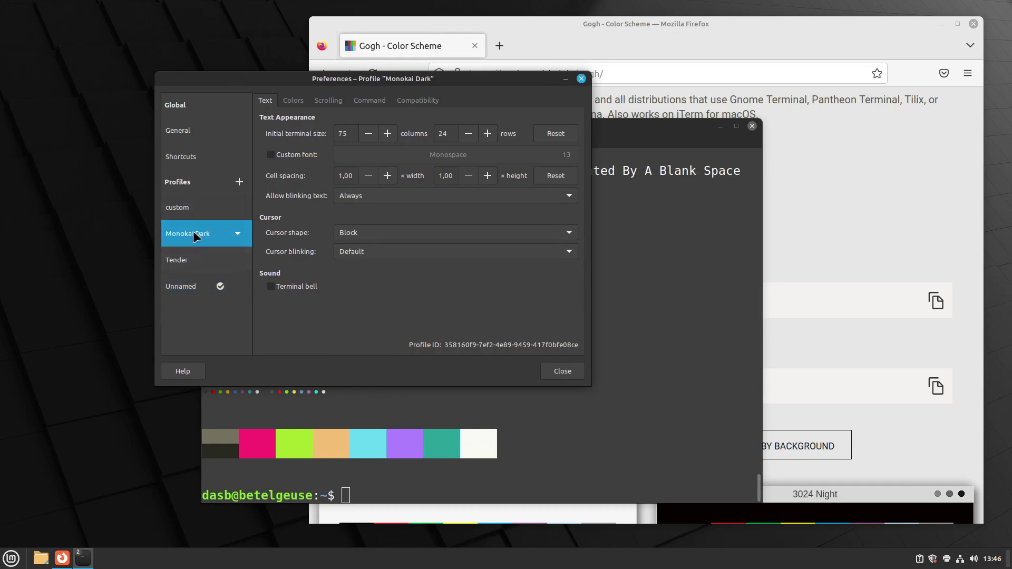
click(216, 259)
click(210, 234)
click(202, 258)
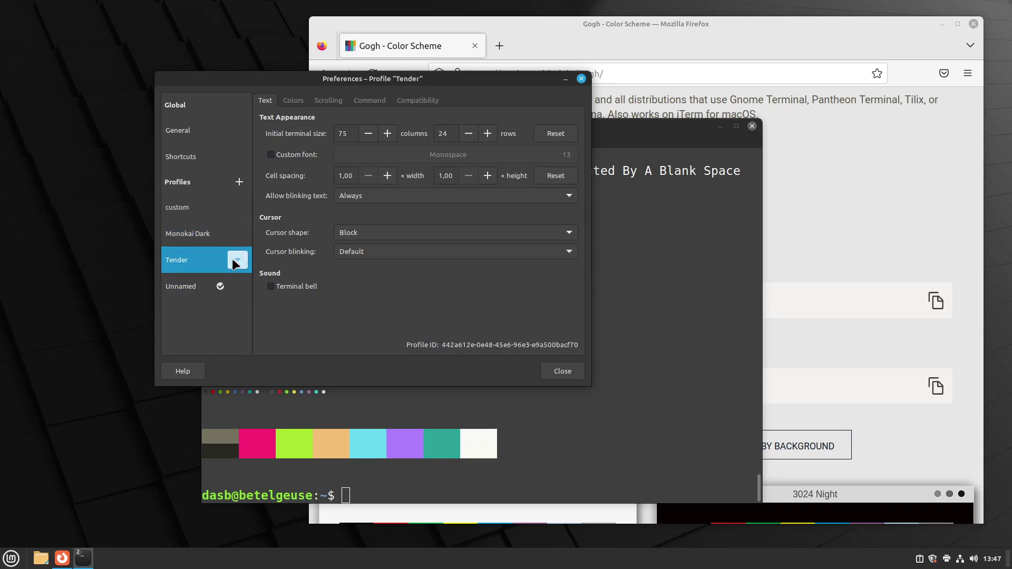
click(238, 260)
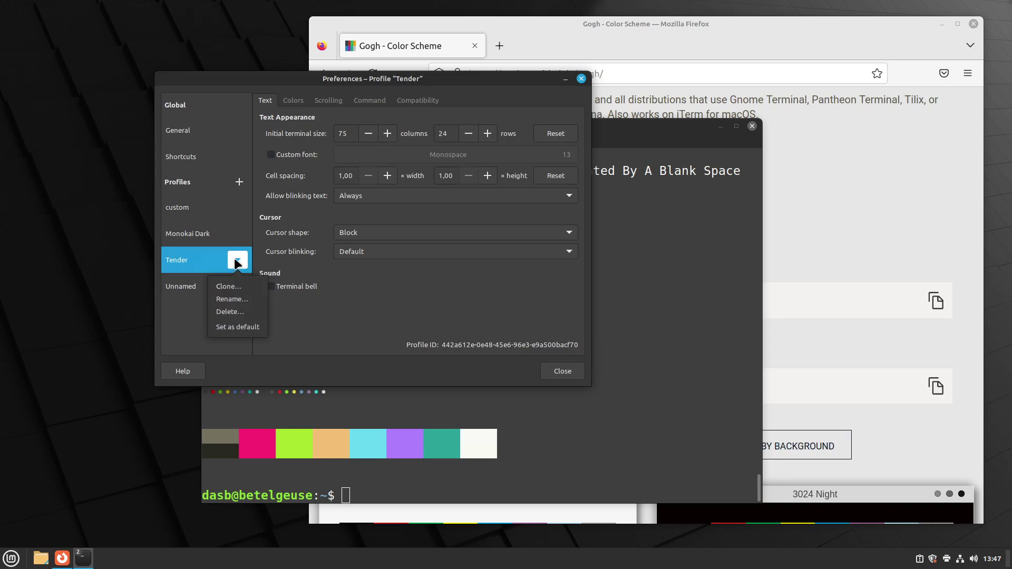
Set Tender as the default profile, then close Preferences and the terminal window
click(241, 329)
click(563, 371)
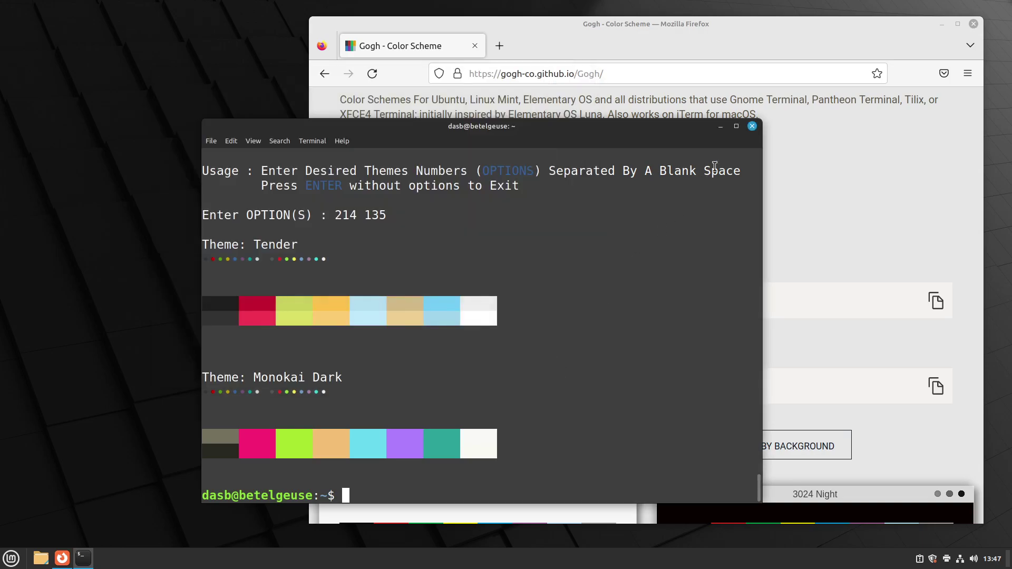
click(753, 126)
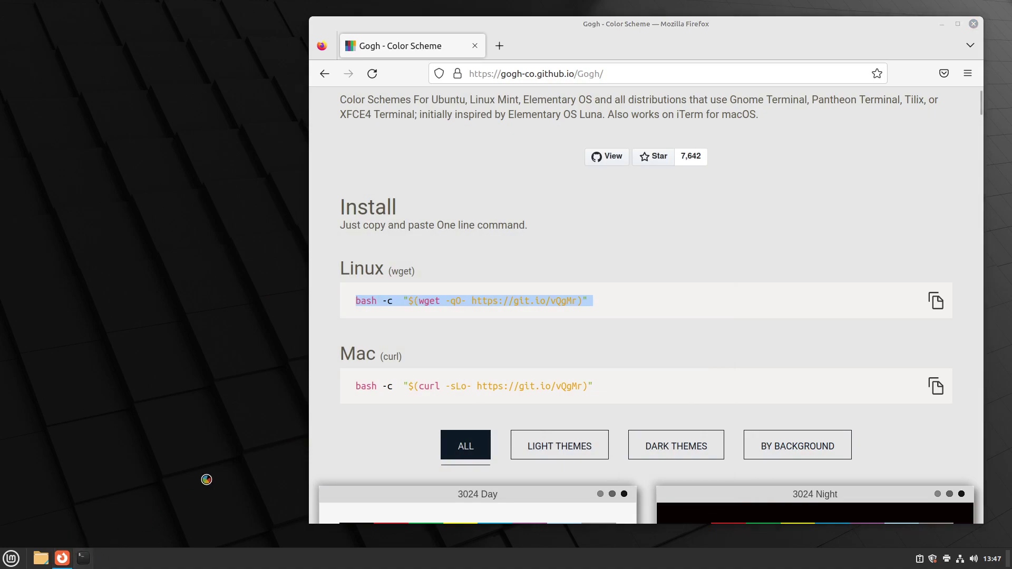
Open a new terminal with Ctrl+Alt+T, enlarge the text twice and run htop
key(ctrl+alt+t)
key(ctrl+plus)
key(ctrl+plus)
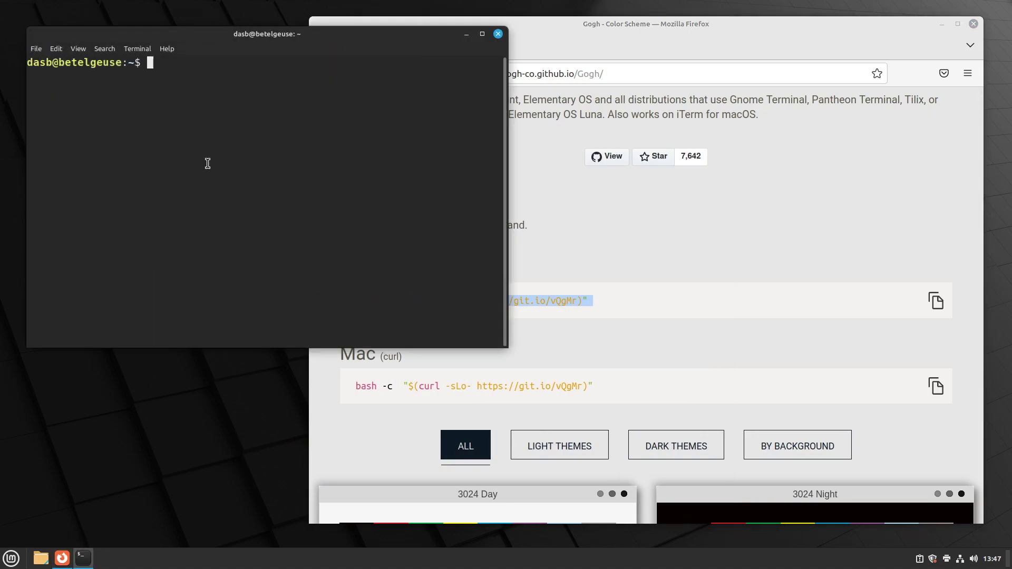
key(ctrl+plus)
drag(276, 54, 446, 123)
text(htop)
key(Return)
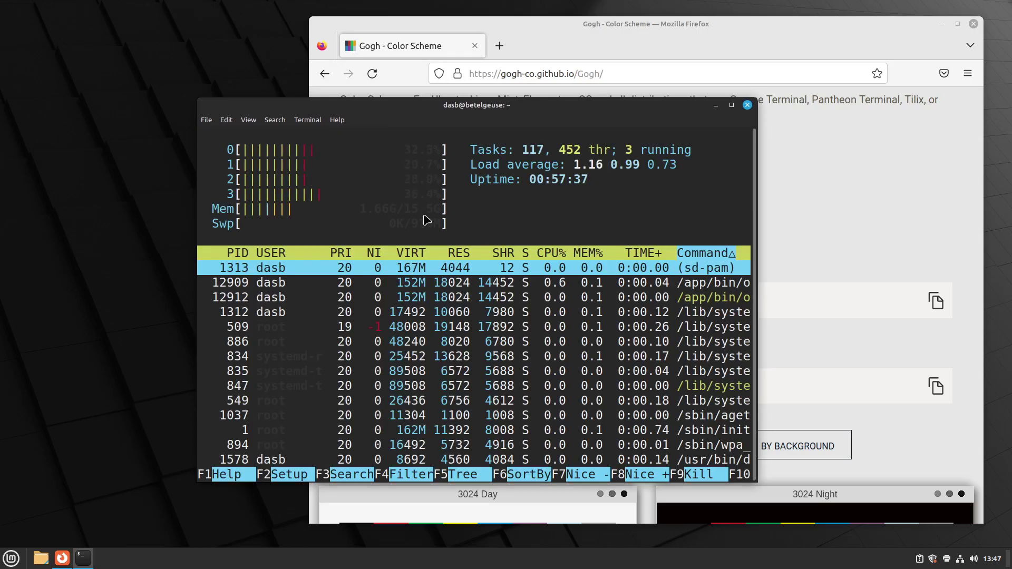
Quit htop, set Monokai Dark as the default profile, and close Preferences and the terminal
key(q)
click(226, 119)
click(271, 210)
click(79, 189)
click(116, 188)
click(115, 257)
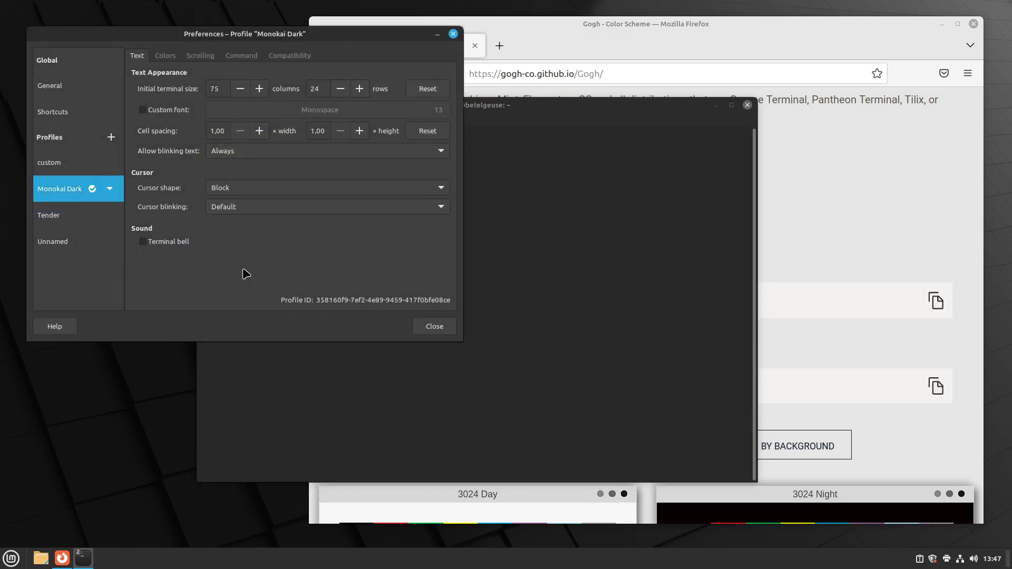
click(434, 326)
click(747, 105)
In a new terminal, run cd /, ls and htop, then quit htop with q
key(ctrl+alt+t)
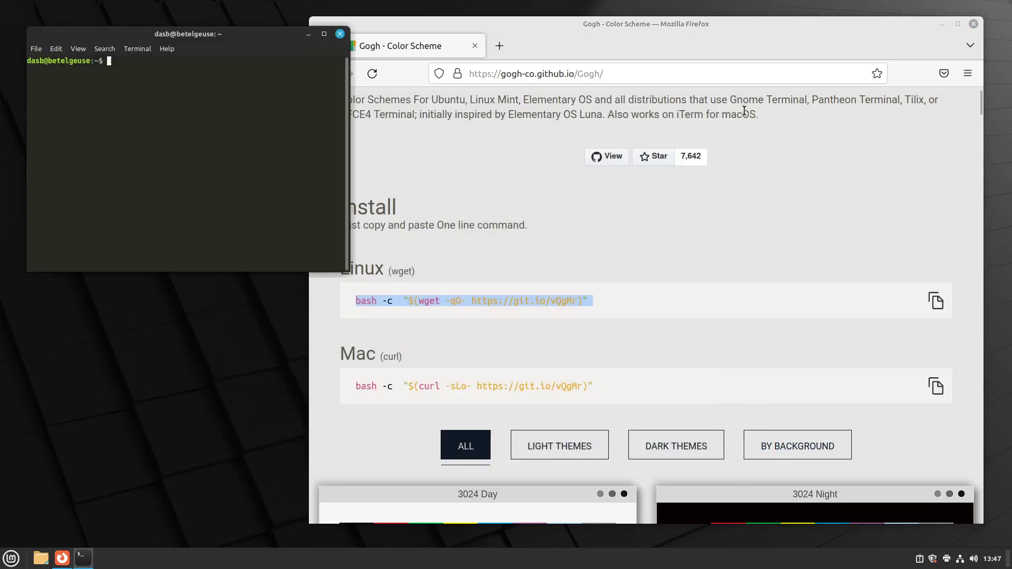
text(cd /)
key(Return)
text(ls)
key(Return)
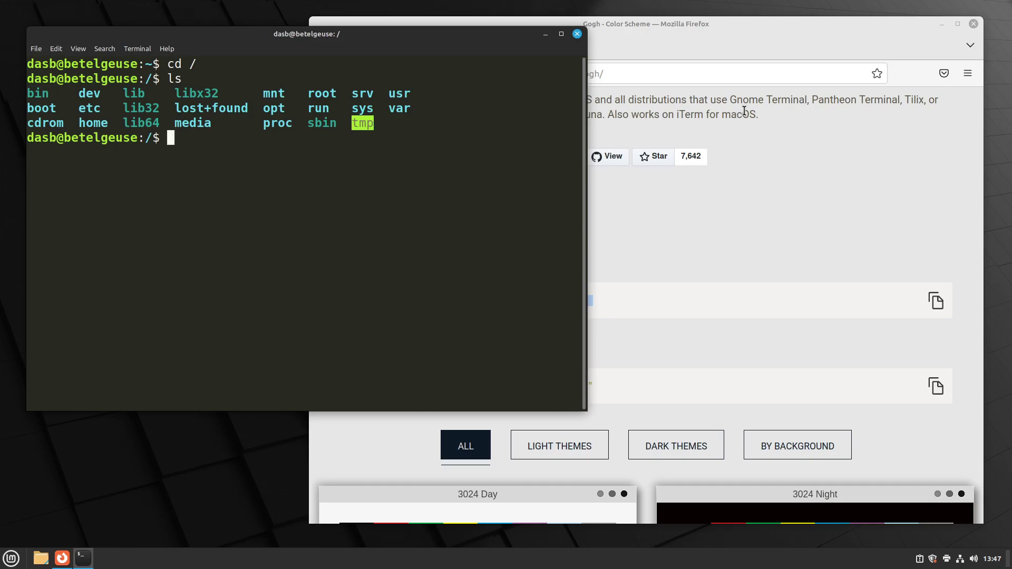
text(htop)
key(Return)
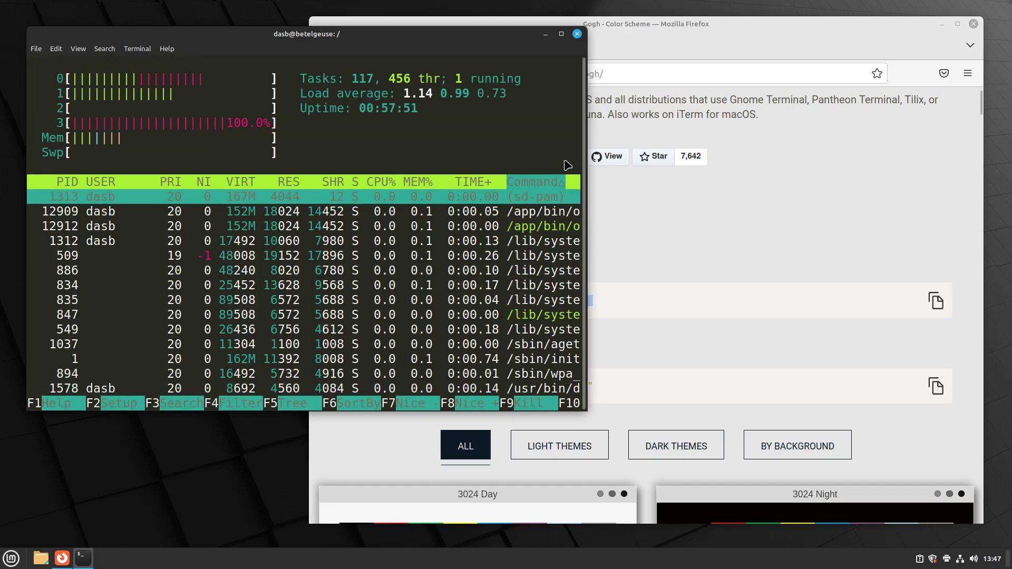
drag(364, 185, 499, 178)
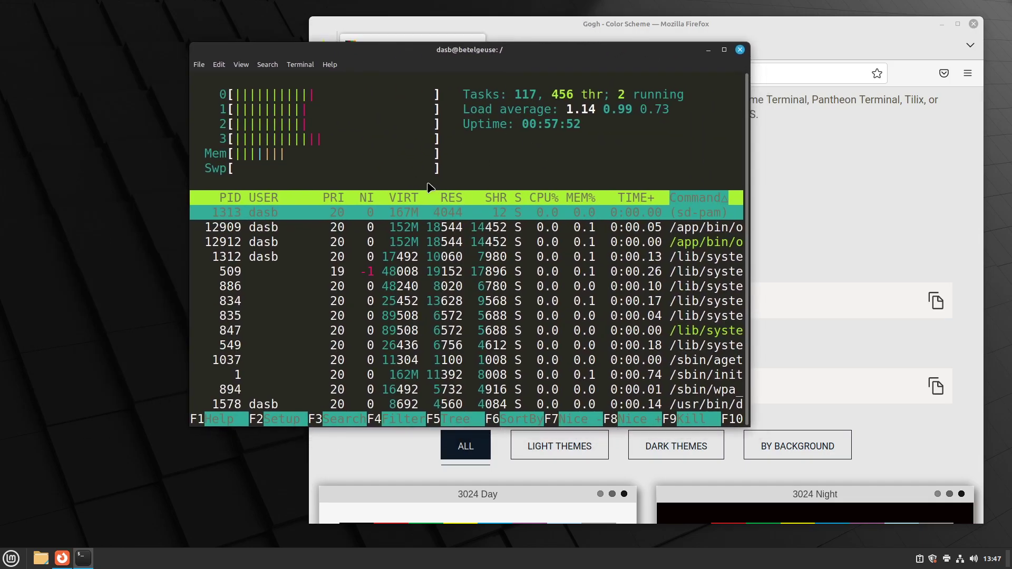
key(q)
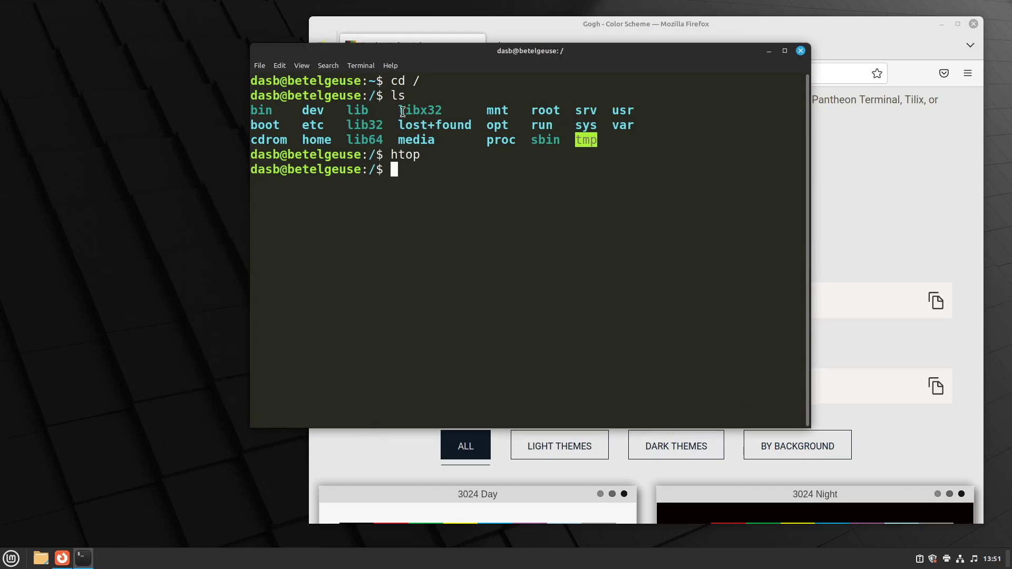
Enable Custom font set to Monospace size 14 in Preferences, then close the terminal window
click(280, 65)
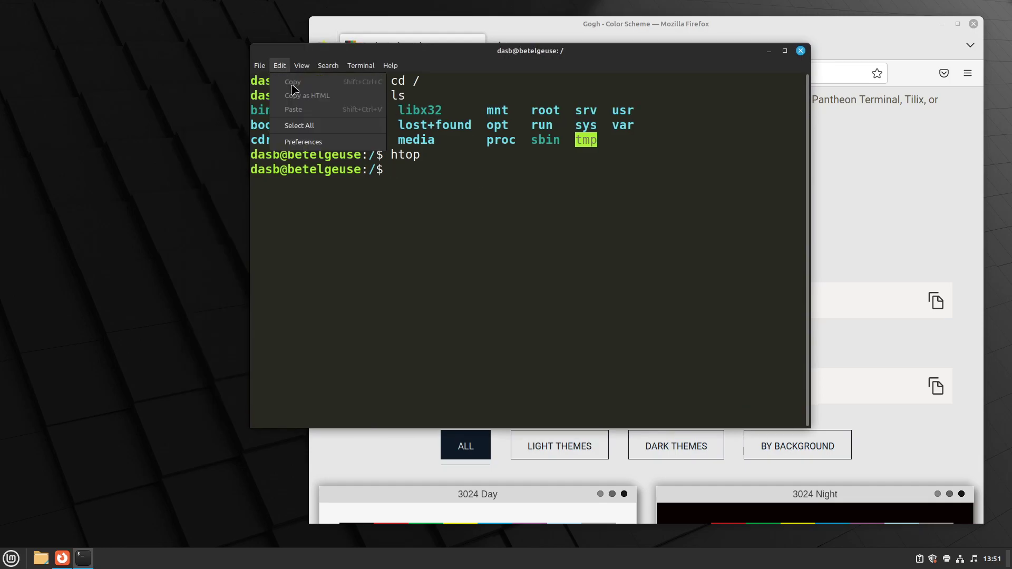
click(319, 147)
drag(278, 39, 341, 64)
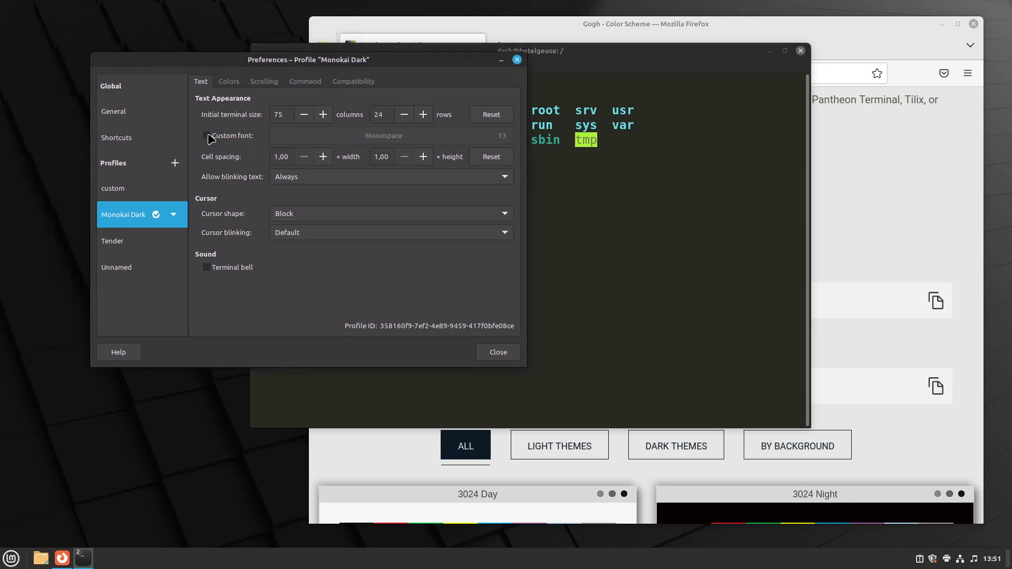
click(228, 136)
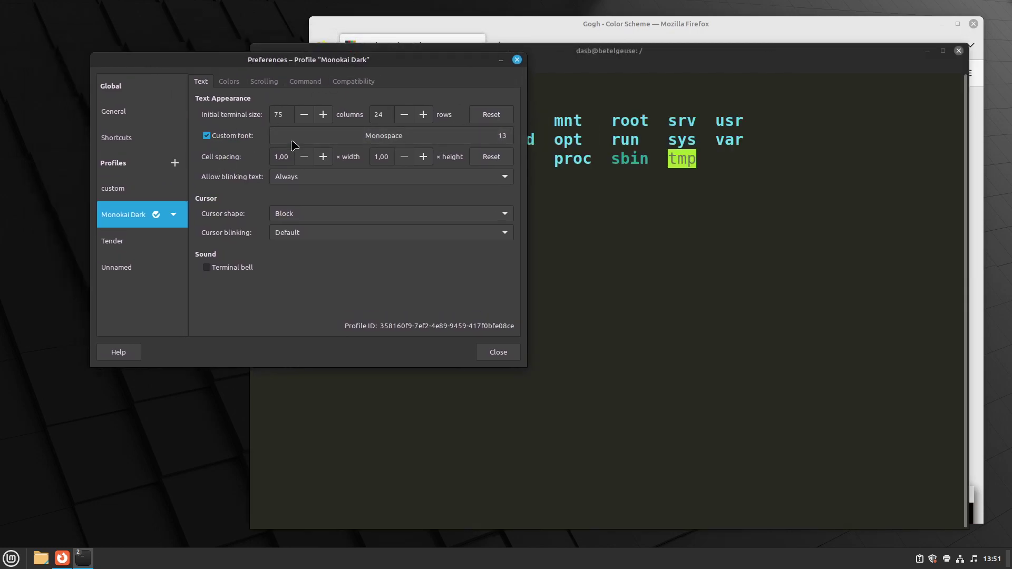
click(324, 138)
click(404, 320)
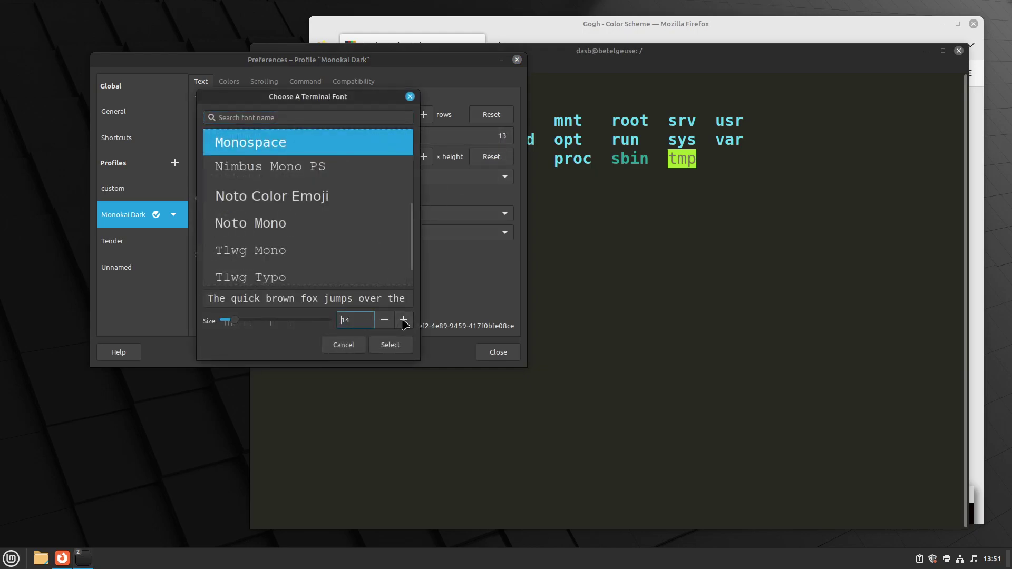
click(391, 346)
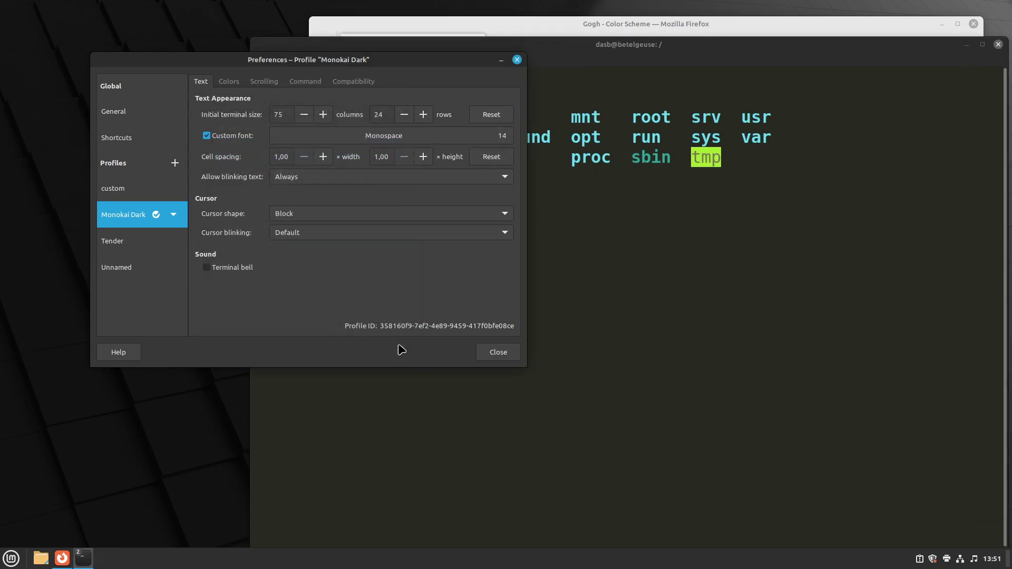
click(498, 352)
drag(618, 54, 507, 33)
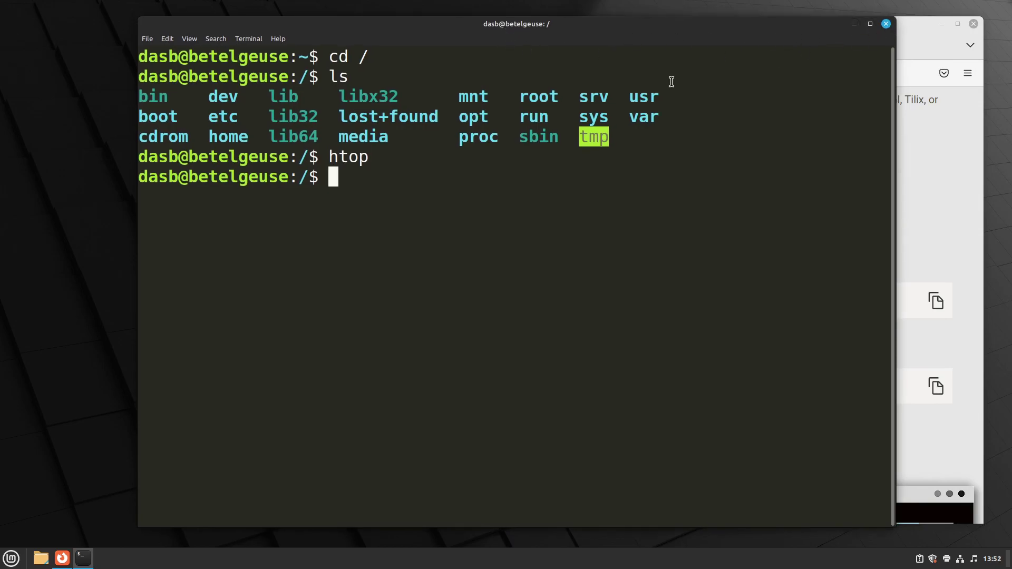
click(888, 27)
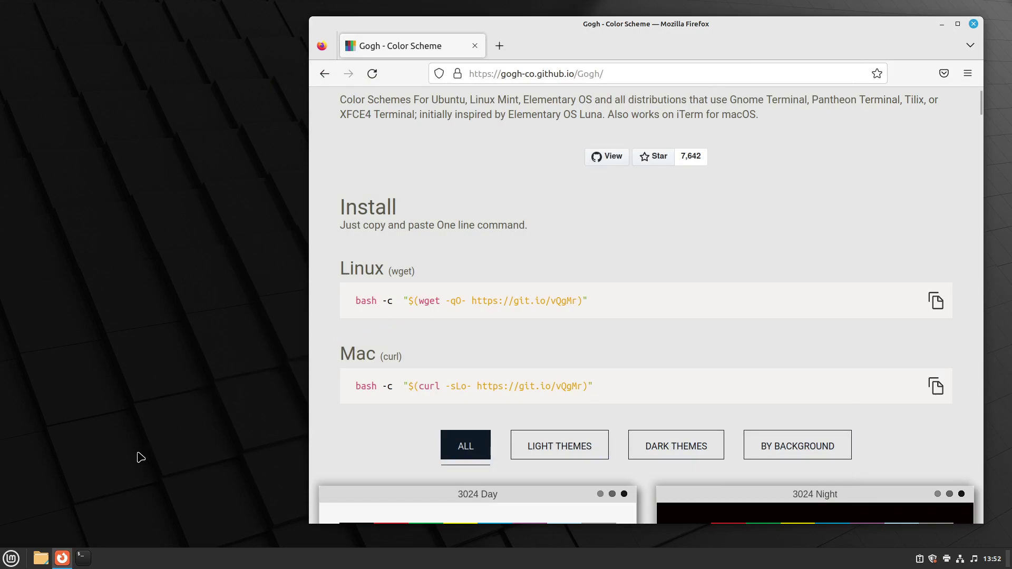
In a new terminal's Preferences, toggle Monokai Dark's Custom font (Monospace 14) off and back on
click(83, 558)
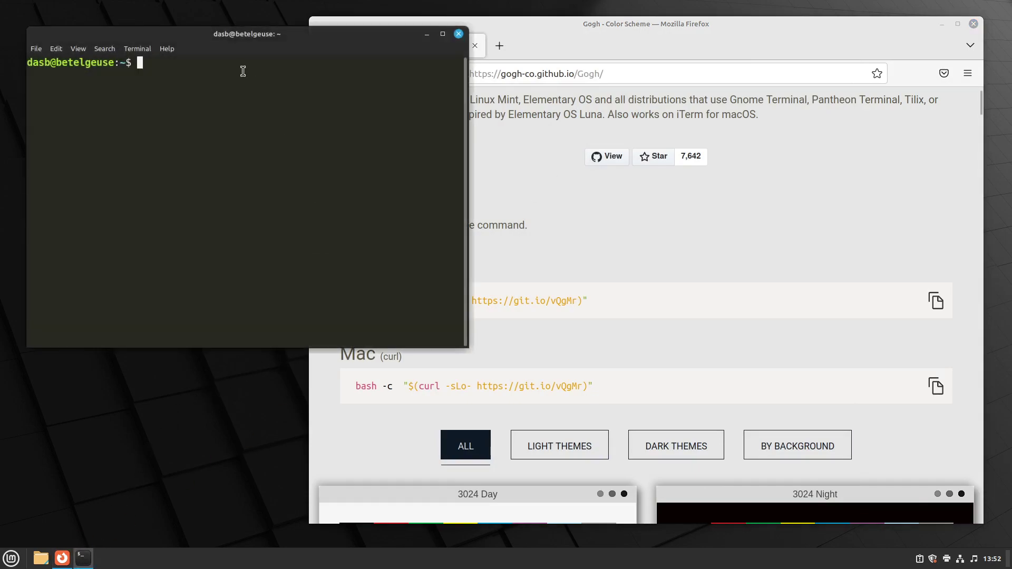
drag(217, 33, 416, 121)
click(244, 134)
click(271, 208)
drag(280, 36, 526, 117)
click(407, 195)
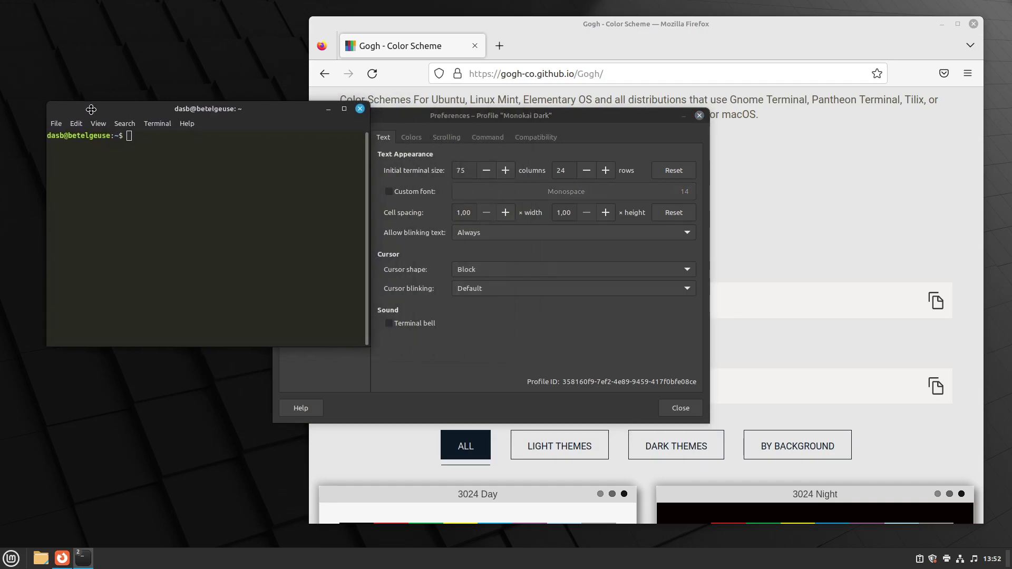
click(414, 194)
click(681, 408)
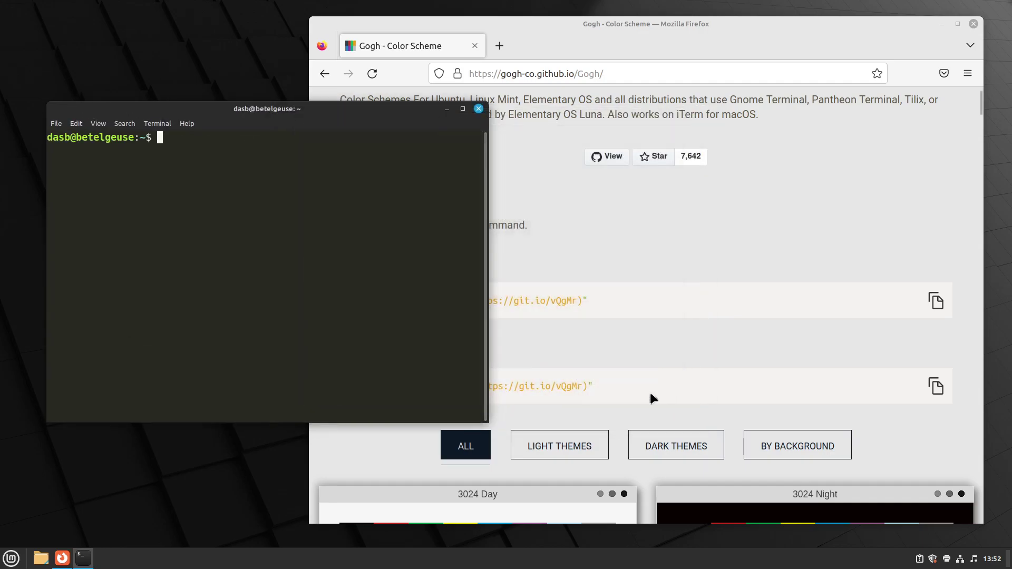
Close the terminal and Firefox windows to reveal the desktop
drag(268, 116, 589, 141)
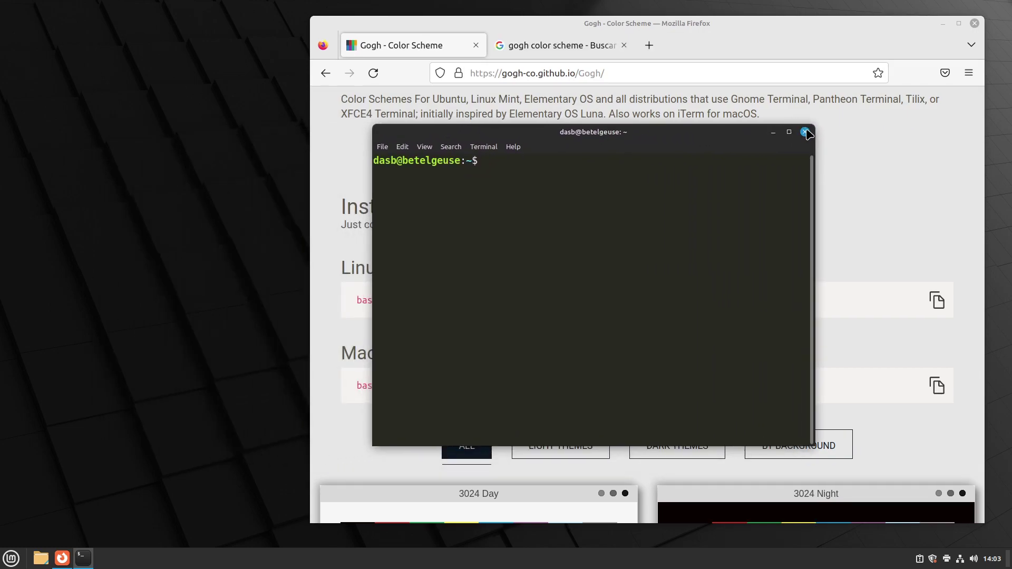
click(803, 133)
click(975, 23)
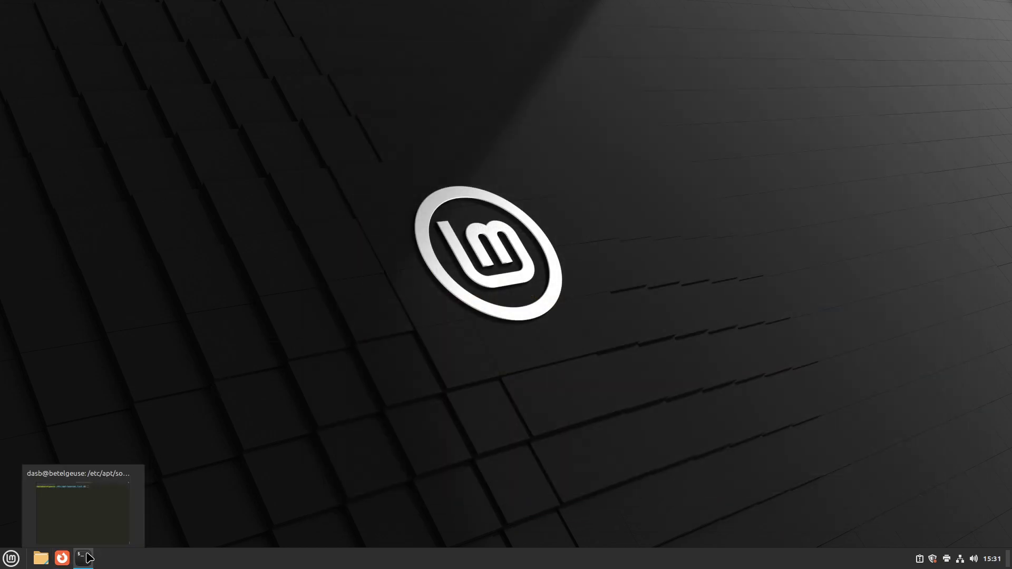
Bring back the terminal and list the files in /etc/apt/sources.list.d with ls
click(89, 558)
drag(467, 32, 505, 43)
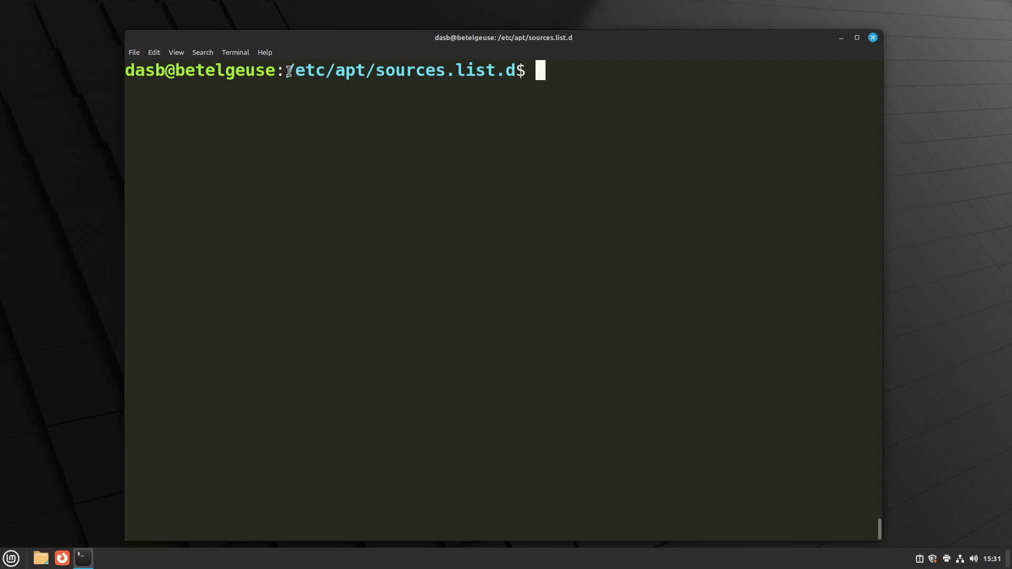
drag(290, 70, 514, 71)
click(277, 91)
drag(289, 70, 330, 71)
click(343, 76)
text(ls)
key(Return)
Note official-package-repositories.list, then run cd ../.. to climb back to /etc
triple_click(251, 91)
drag(459, 90, 207, 95)
click(207, 95)
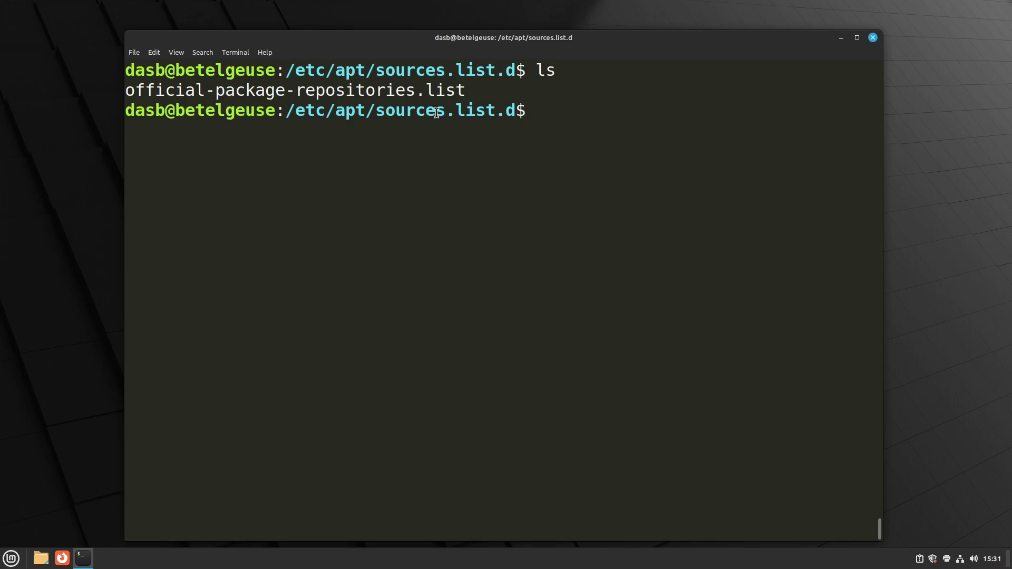
drag(289, 109, 335, 109)
click(333, 110)
text(cd ../..)
key(Return)
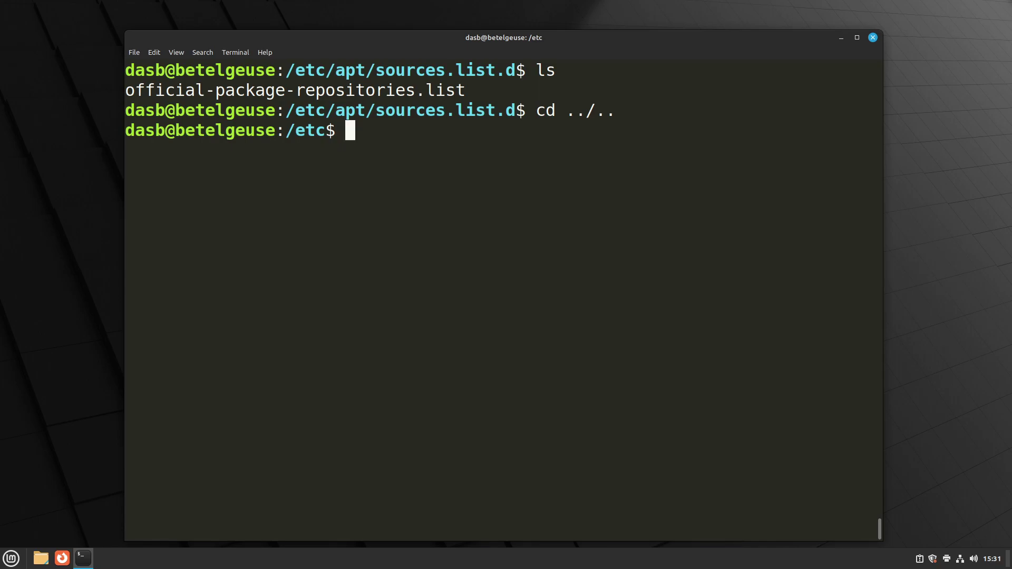
Enter /etc/apt/sources.list.d, clear the screen, and run up to reach its parent
text(cd apt/so)
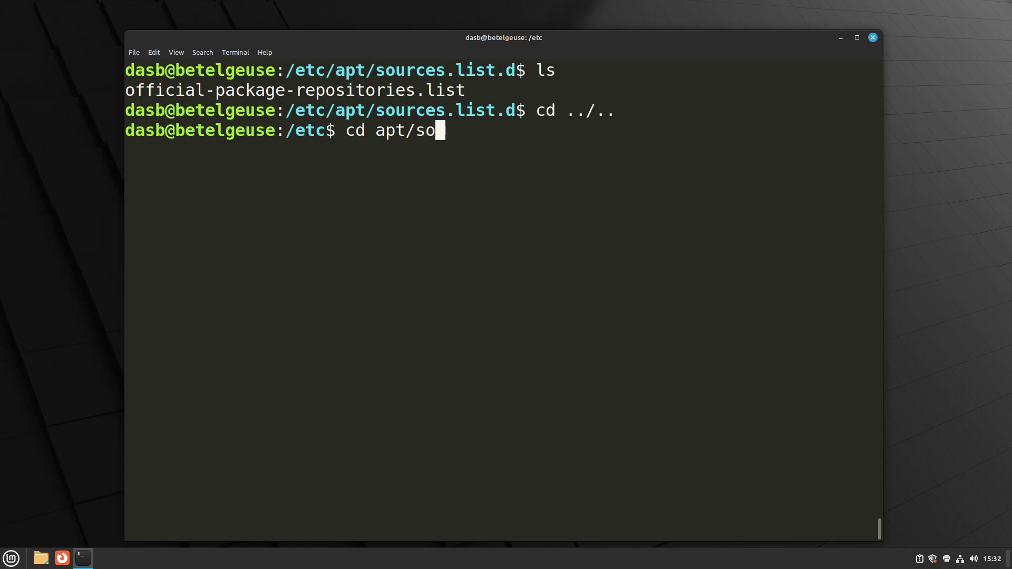
key(Tab)
key(Return)
key(ctrl+l)
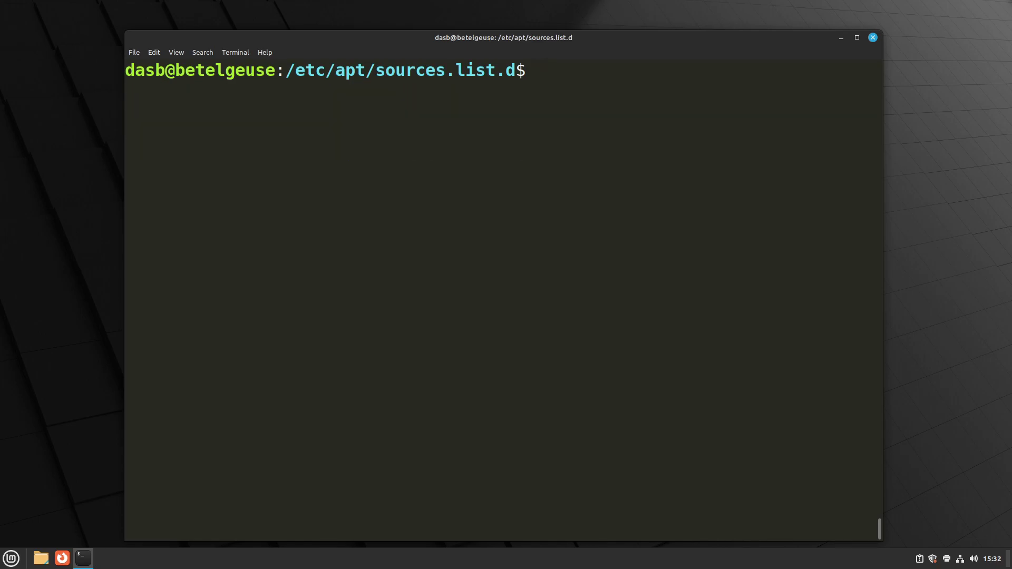
text(up)
key(Return)
Re-enter sources.list.d, clear, run up up to reach /etc, then cd home
text(cd so)
key(Tab)
key(Return)
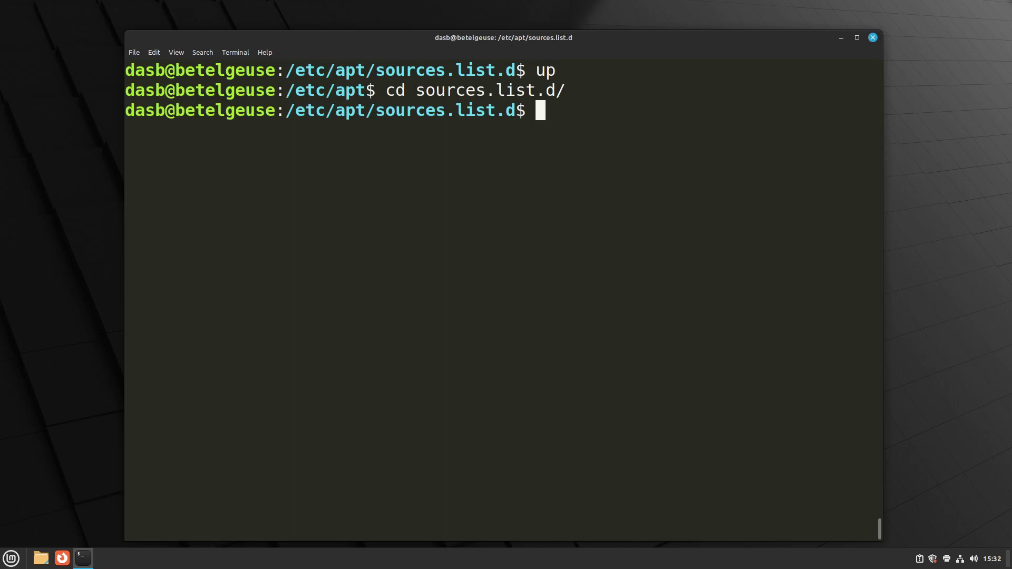
key(ctrl+l)
text(up up)
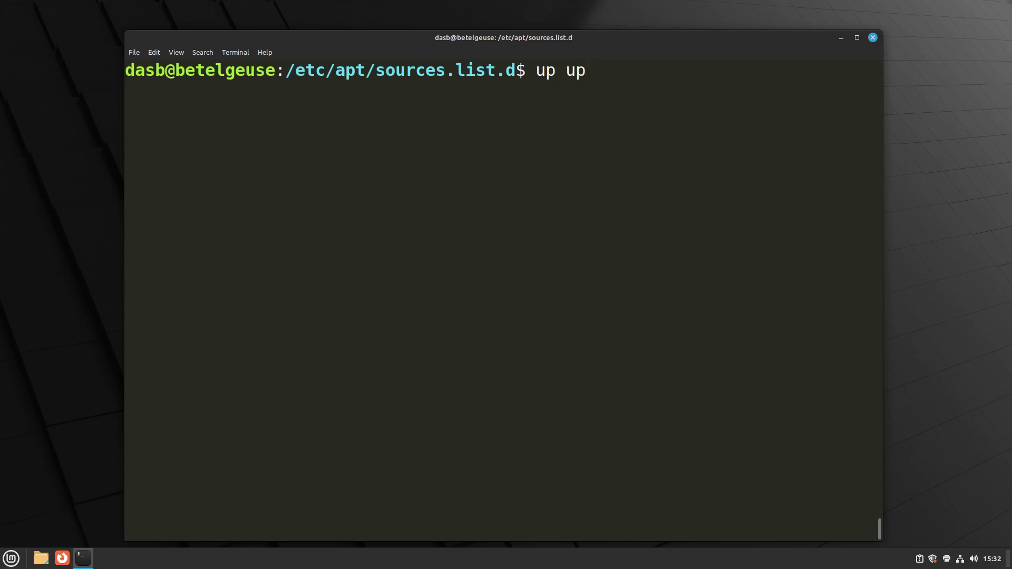
key(Return)
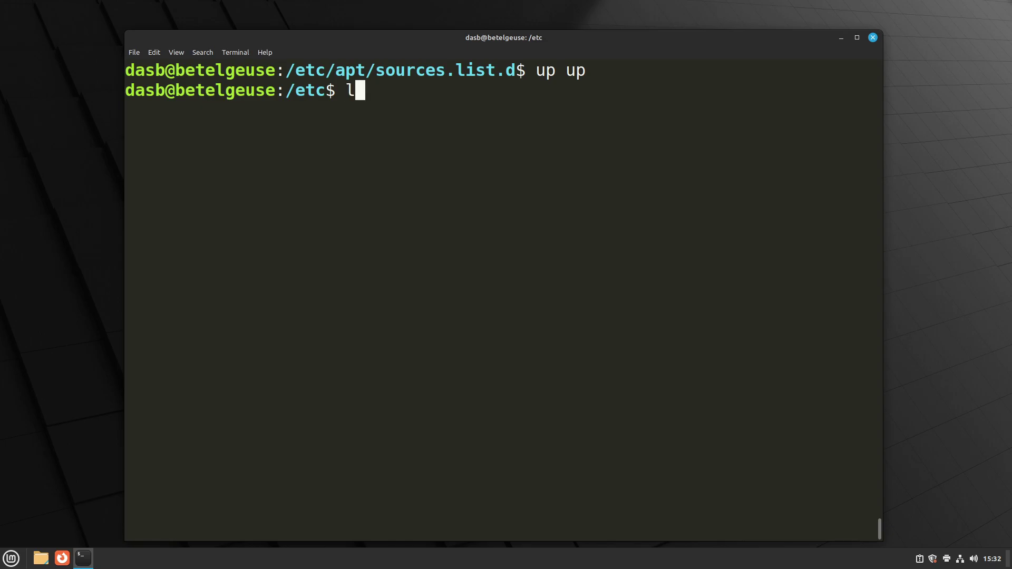
text(cd)
key(Return)
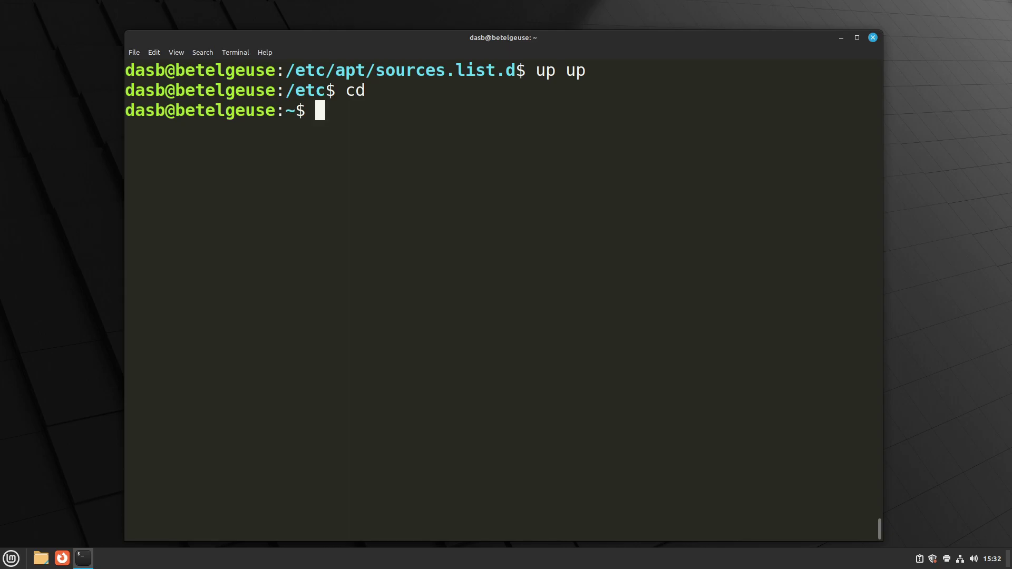
Clear the screen and list the home folder with ls -a, including hidden files
double_click(540, 70)
click(540, 69)
key(ctrl+l)
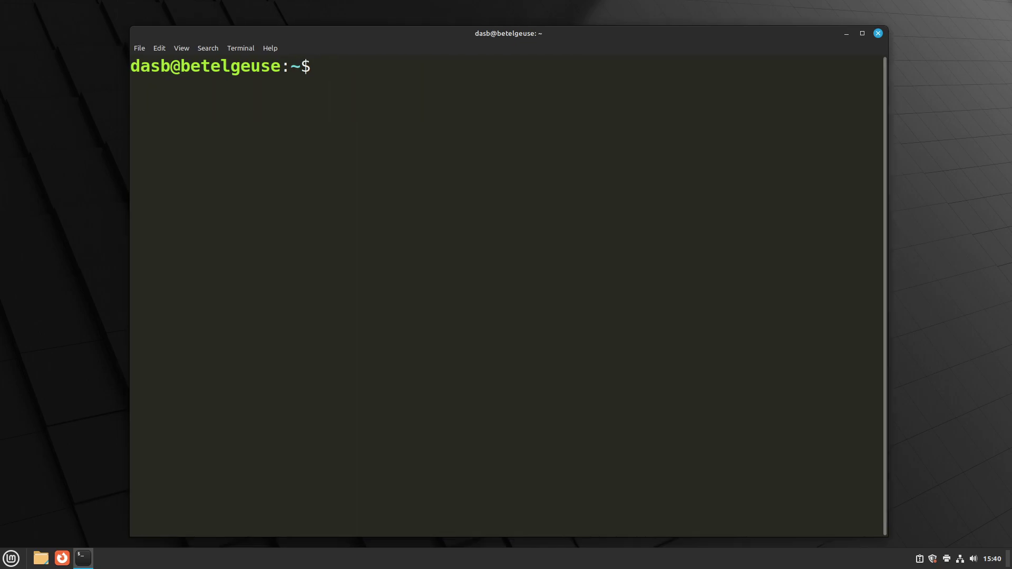
double_click(294, 65)
text(ls -a)
key(Return)
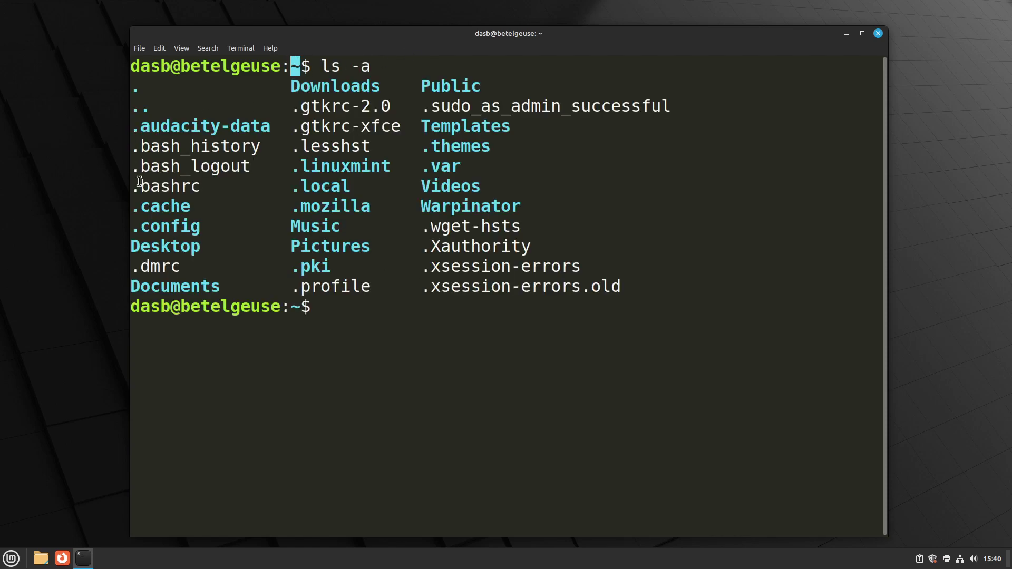
Locate .bashrc in the listing and type nvim .bashrc at the prompt
click(146, 193)
triple_click(146, 193)
double_click(146, 193)
click(146, 193)
text(nvim .bas)
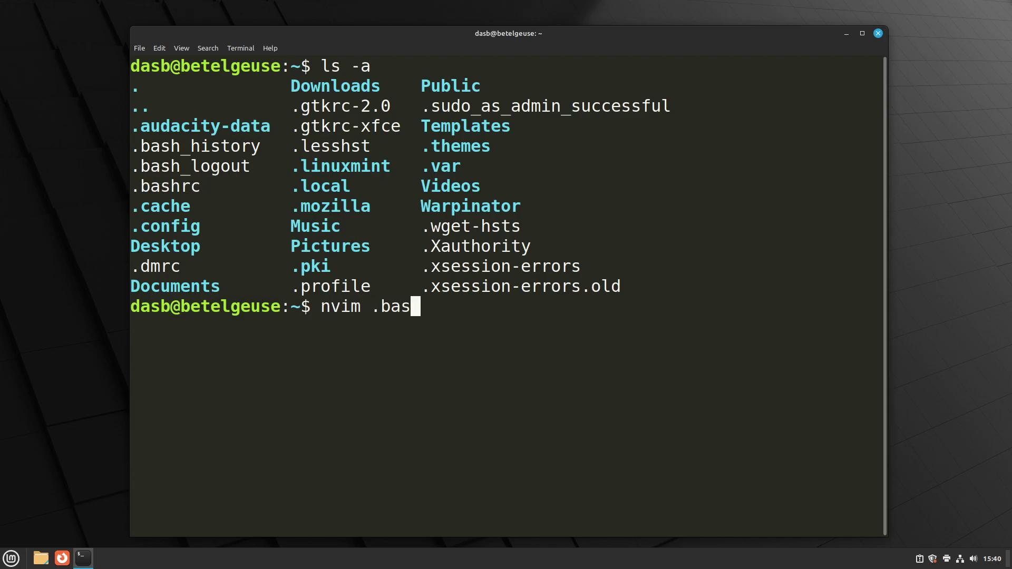
text(hrc)
Open .bashrc in Neovim and start a new line at the end of the file
key(Return)
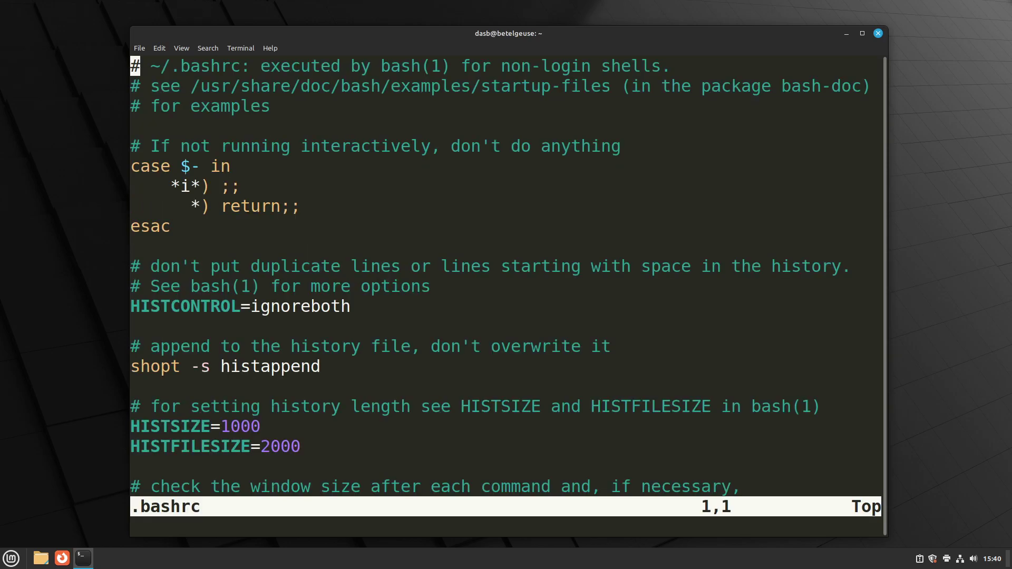
key(ctrl+g)
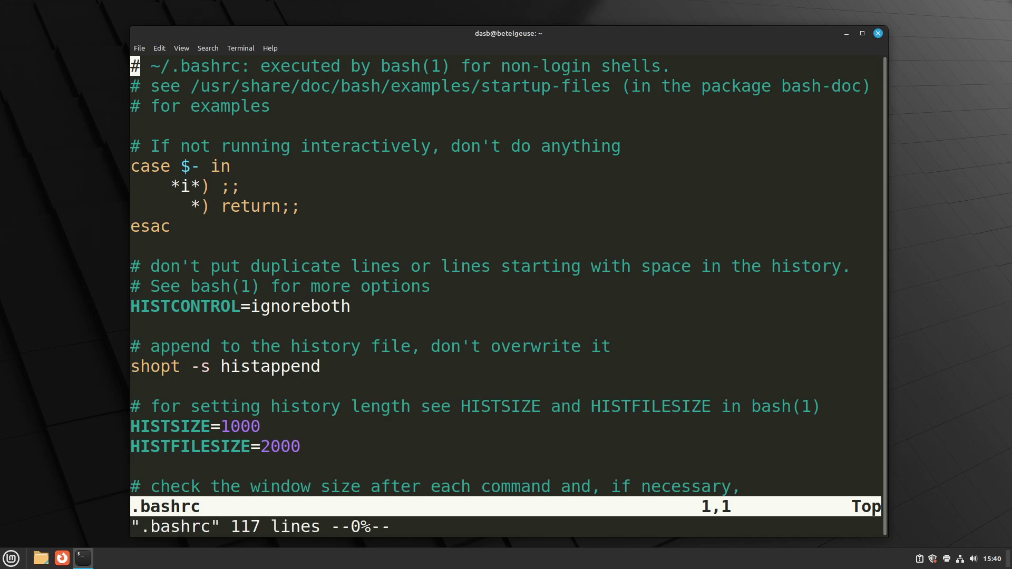
key(shift+g)
key(o)
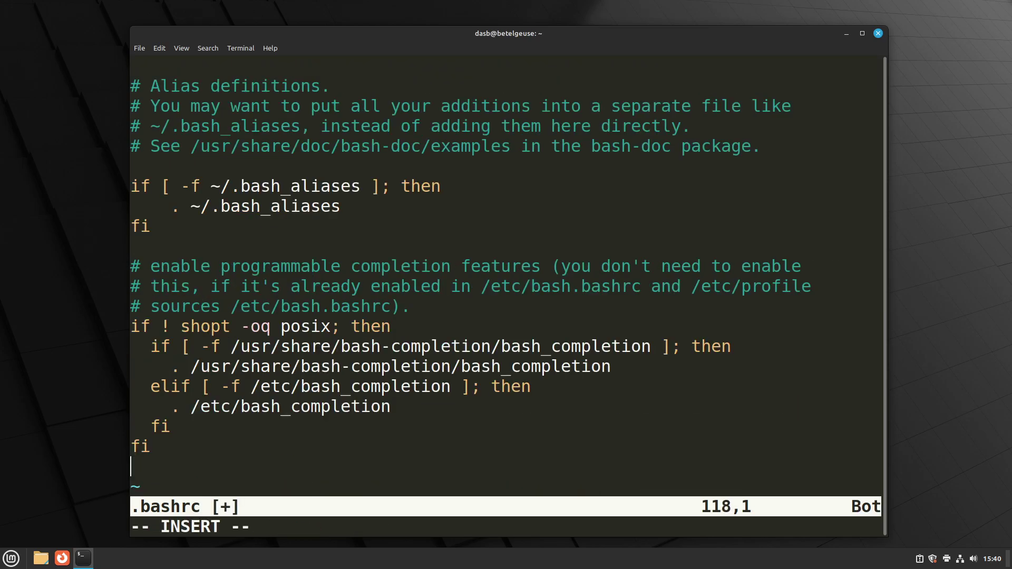
key(Return)
key(Return)
key(Return)
key(Up)
key(Up)
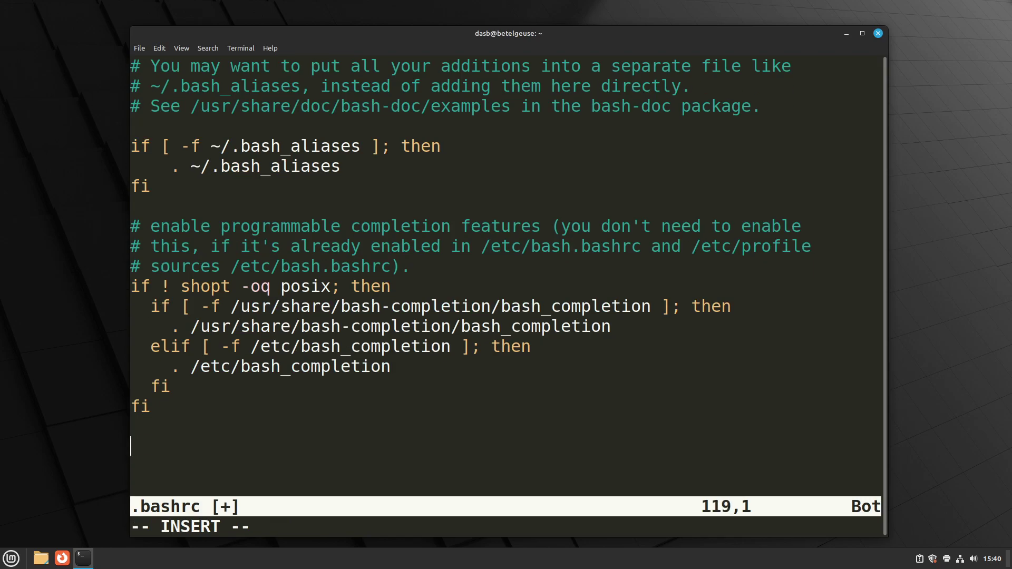
Add alias up="cd ..;" and save .bashrc with :wq
text(alias up=)
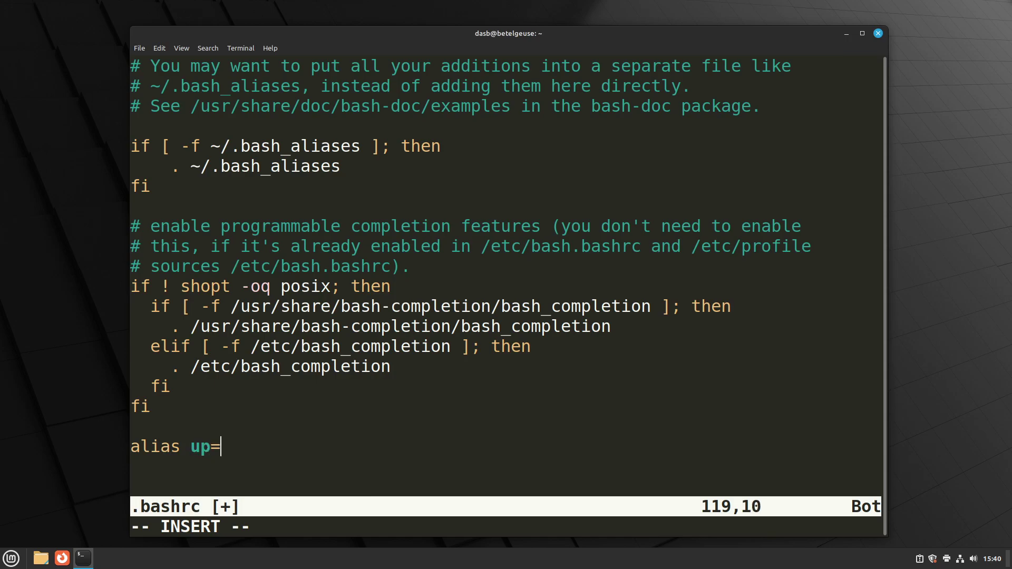
text(")
text(cd ..;")
key(Escape)
key(shift+semicolon)
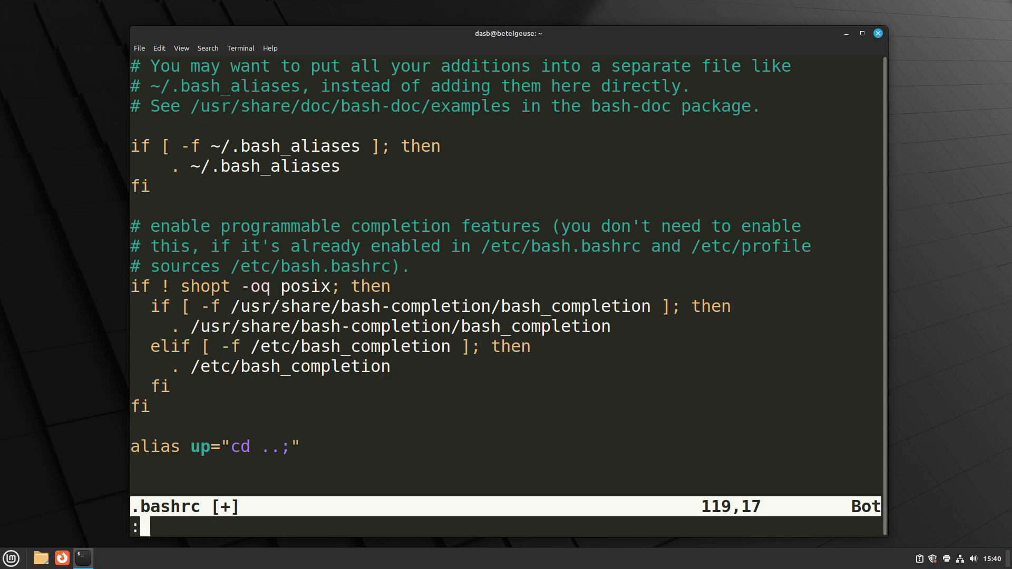
text(wq)
key(Return)
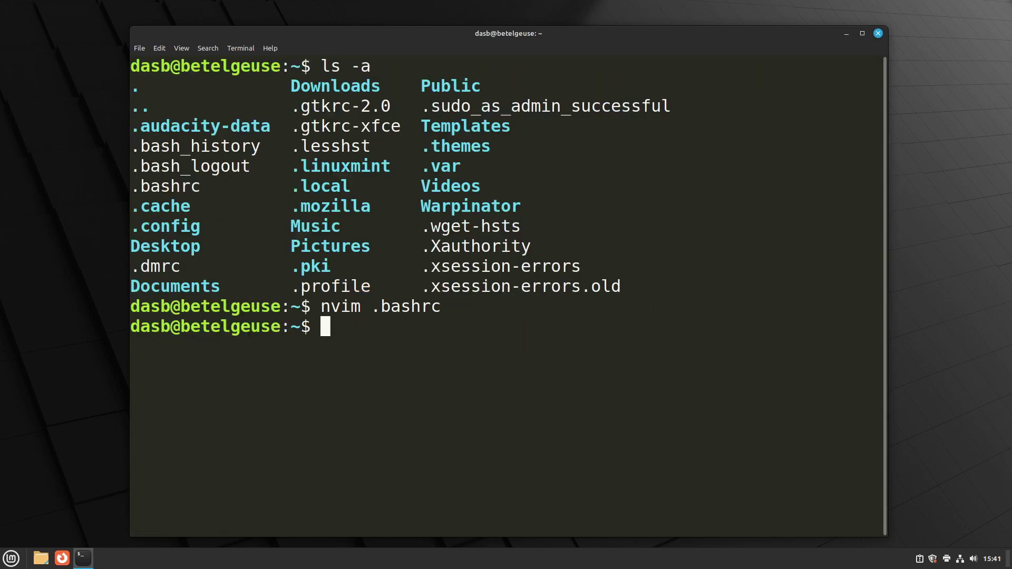
Close the terminal and open a fresh one with enlarged text
click(879, 33)
click(83, 558)
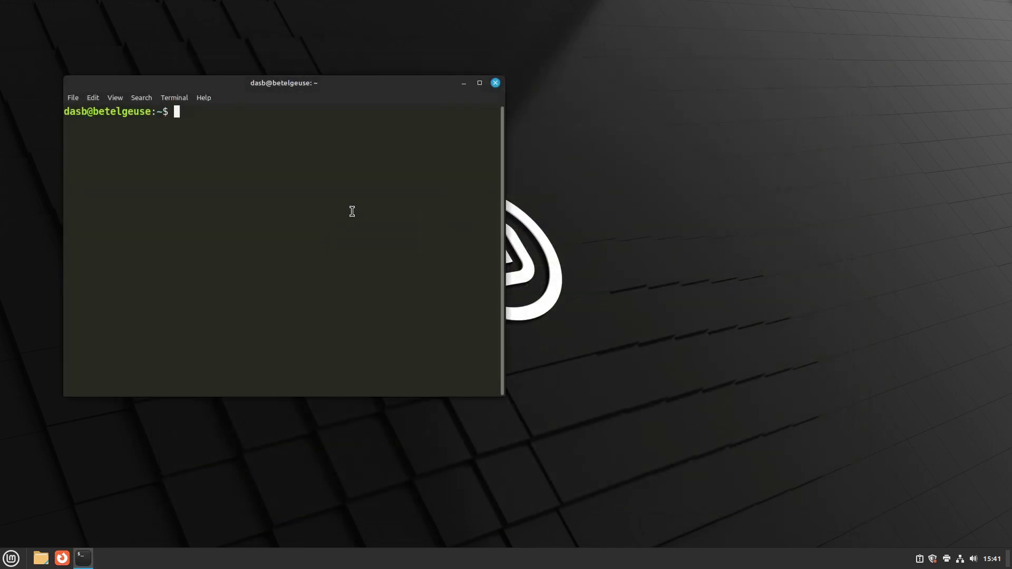
key(ctrl+plus)
key(ctrl+plus)
key(ctrl+plus)
Test the up alias: up to /home, cd back, up up to root, cd home
drag(442, 46, 515, 38)
text(up)
key(Return)
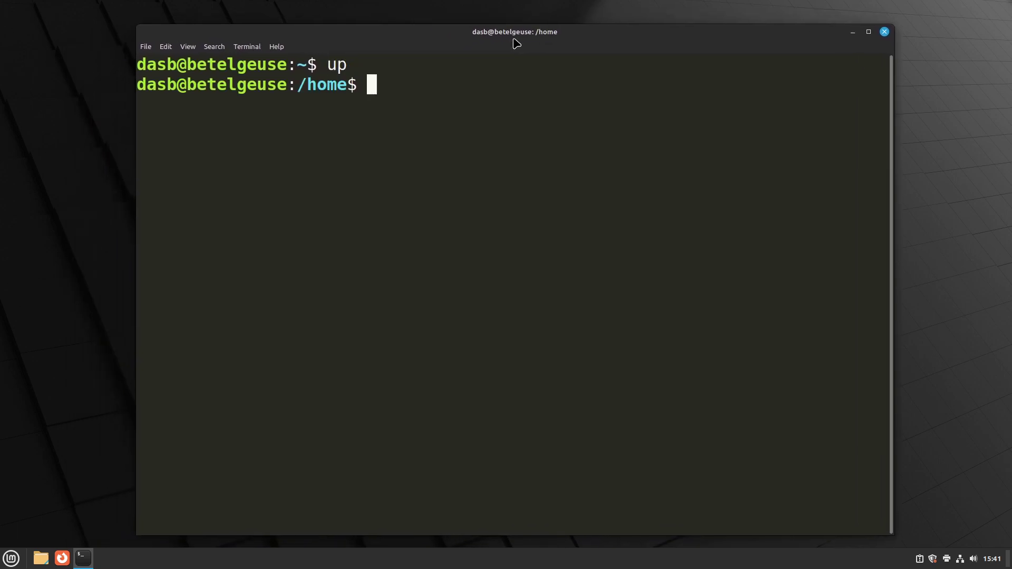
text(cd)
key(Return)
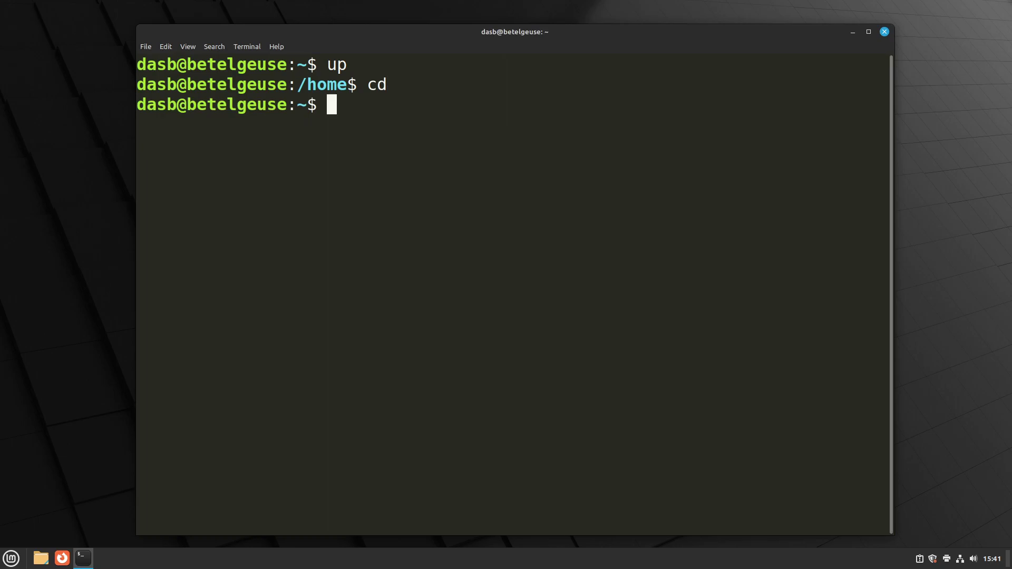
text(up up)
key(Return)
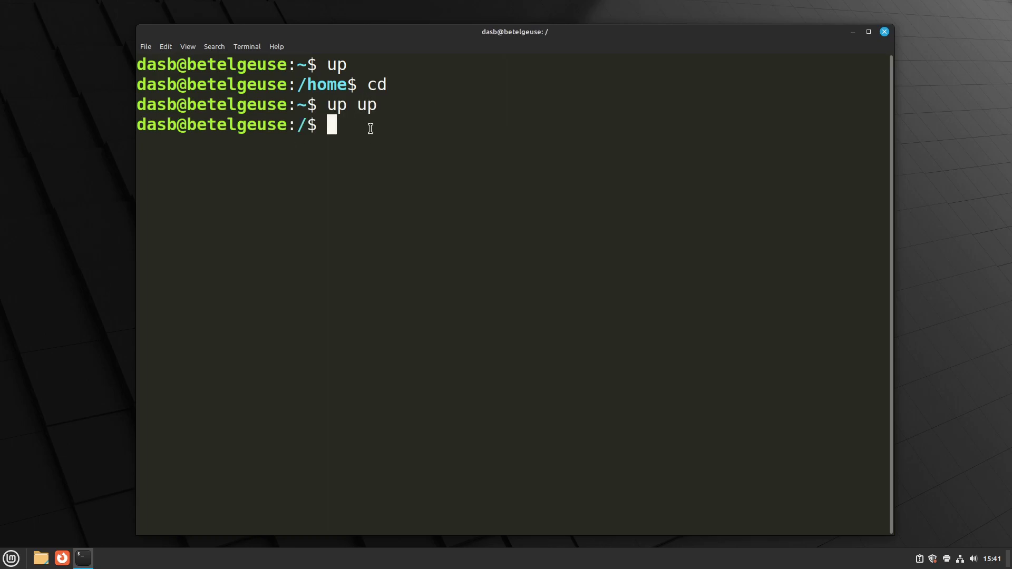
text(cd)
key(Return)
Clear the screen and run upup, which returns 'command not found'
key(ctrl+l)
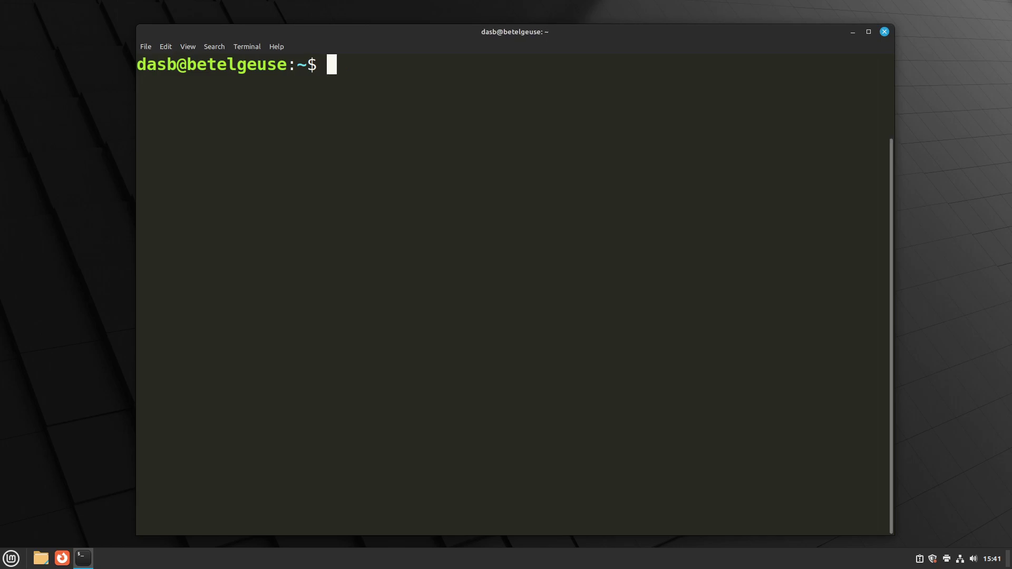
text(upup)
key(Return)
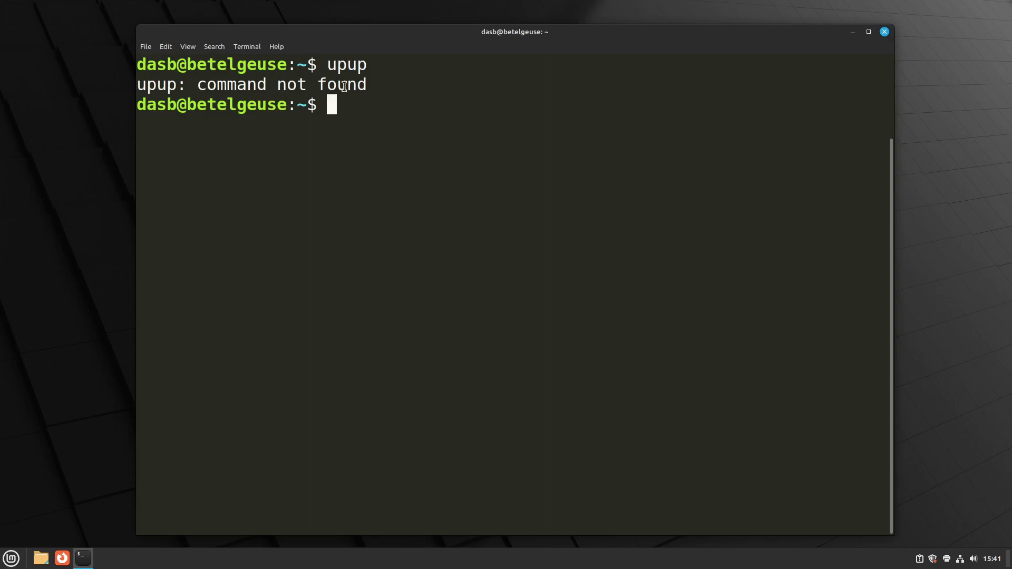
double_click(345, 63)
click(394, 112)
Open .bashrc in Neovim and add alias upup="cd ../..;" below the up alias
text(nvim .)
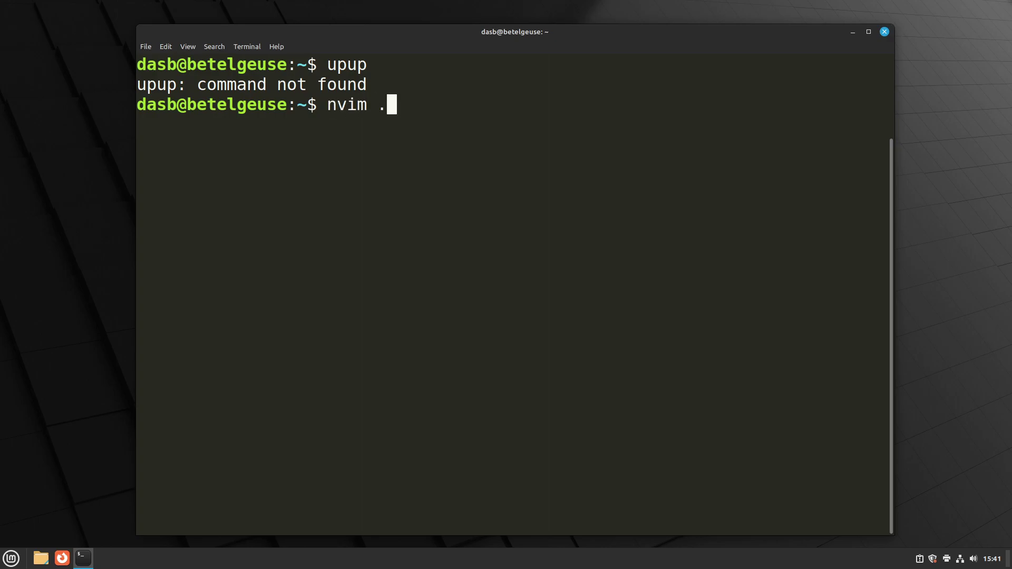
text(bashrc)
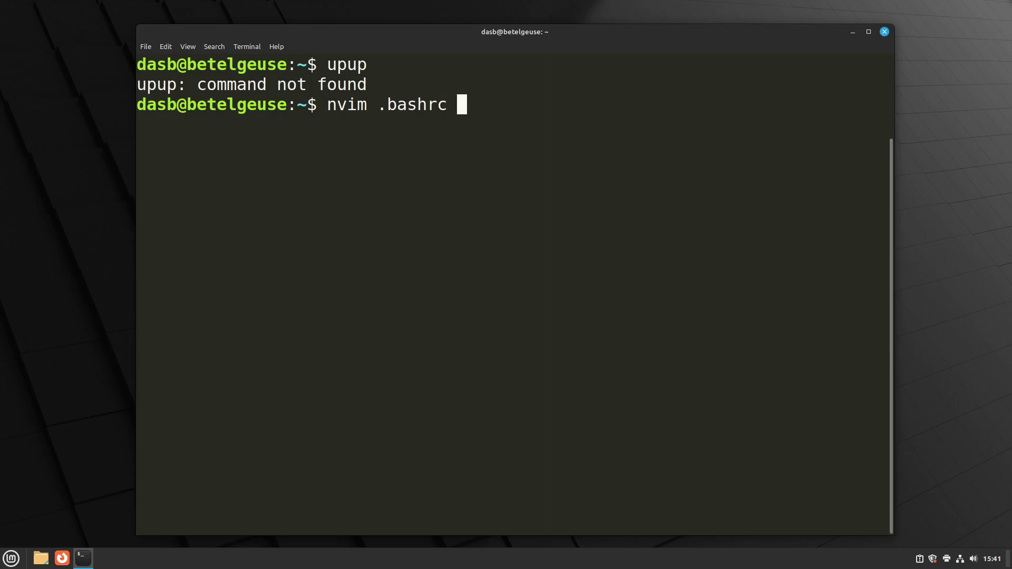
key(Return)
key(shift+g)
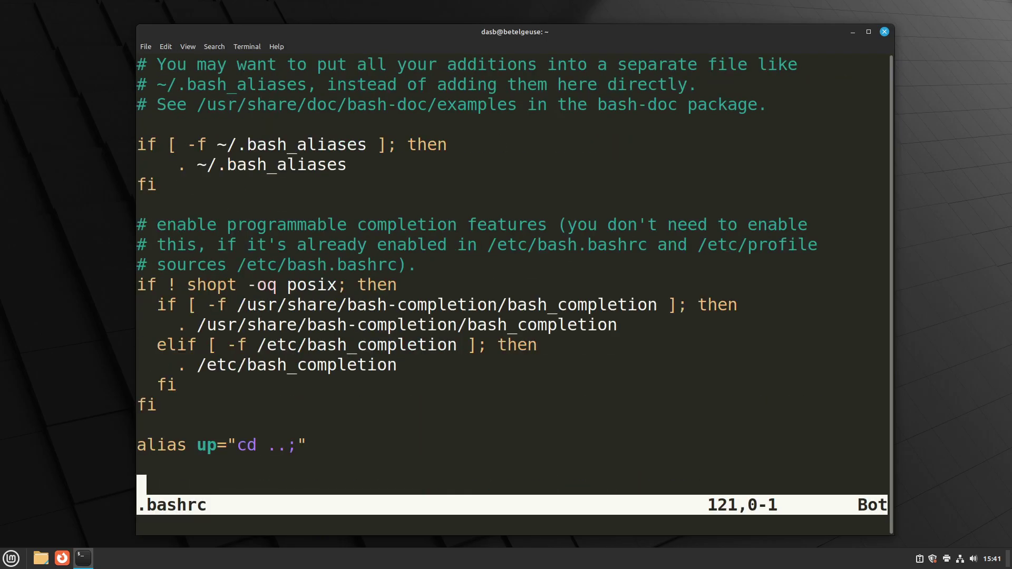
key(k)
key(k)
key(o)
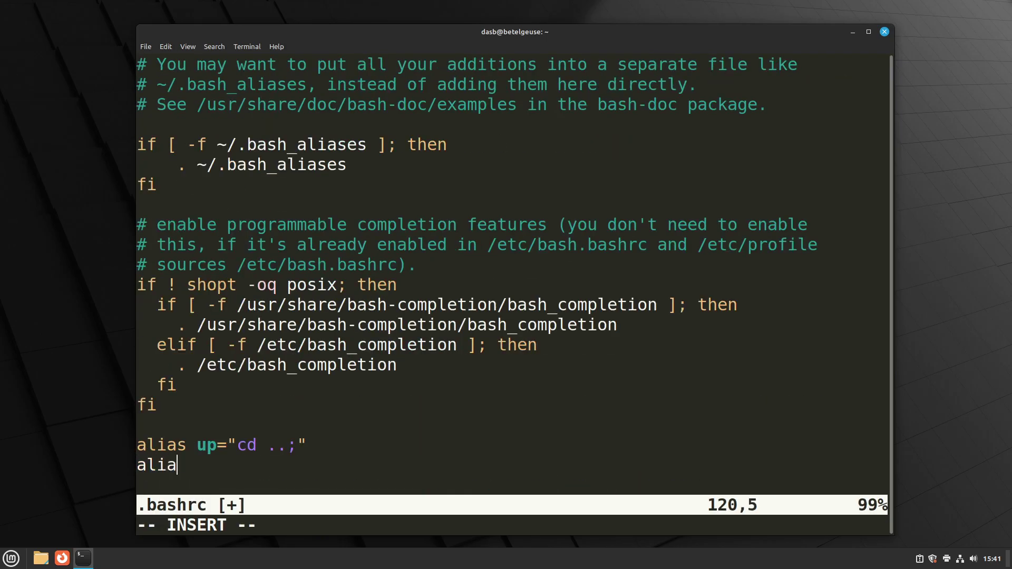
text(s upup="cd .)
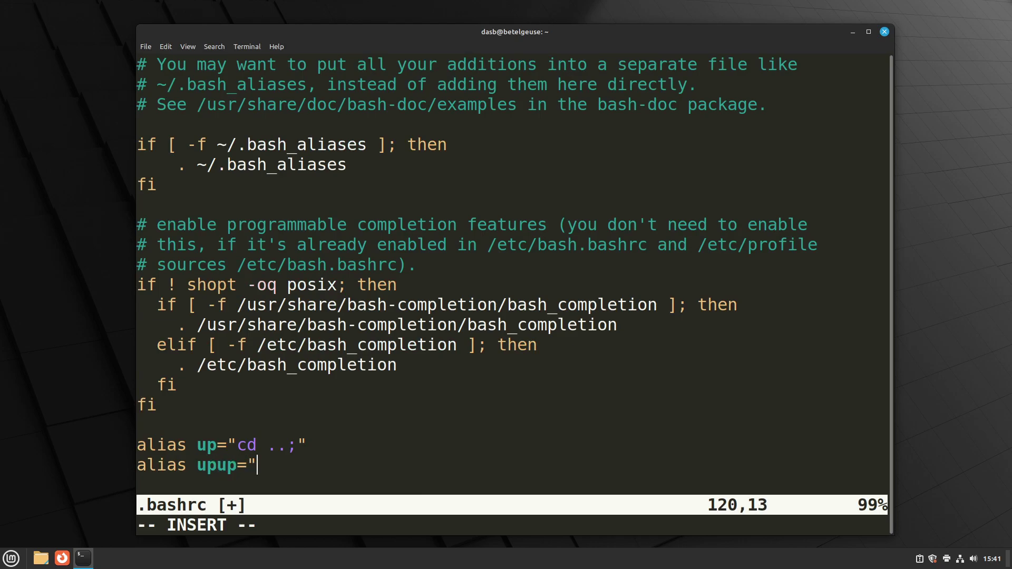
text(./..;")
key(Escape)
Save .bashrc with :wq, reopen a terminal with larger text, and run upup
text(:wq)
key(Return)
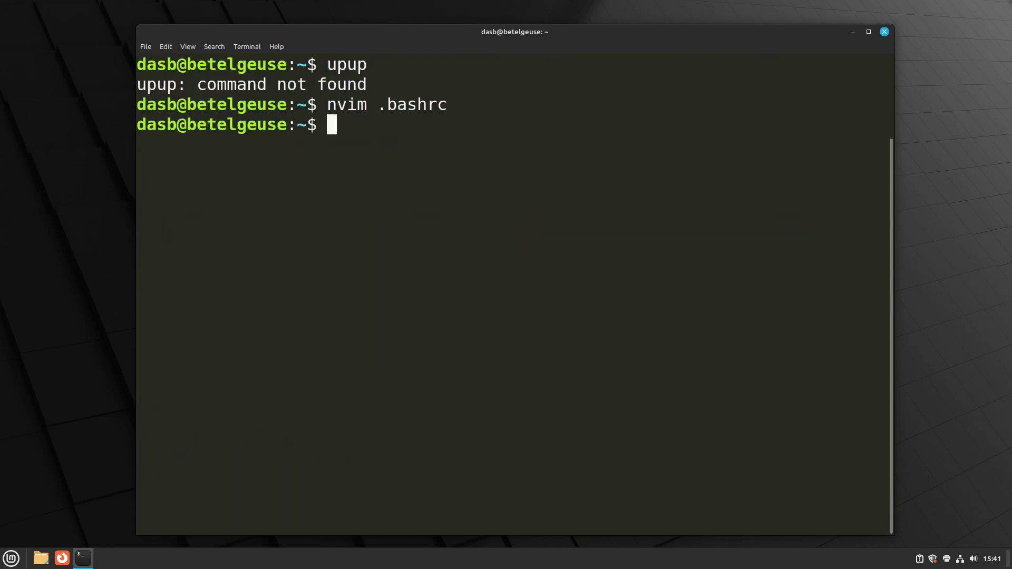
click(885, 32)
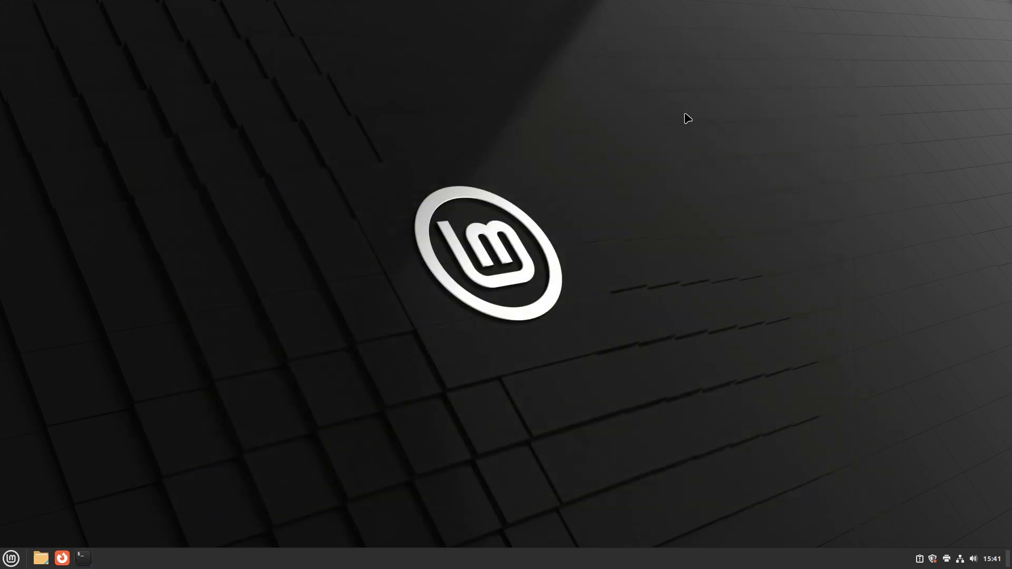
click(80, 562)
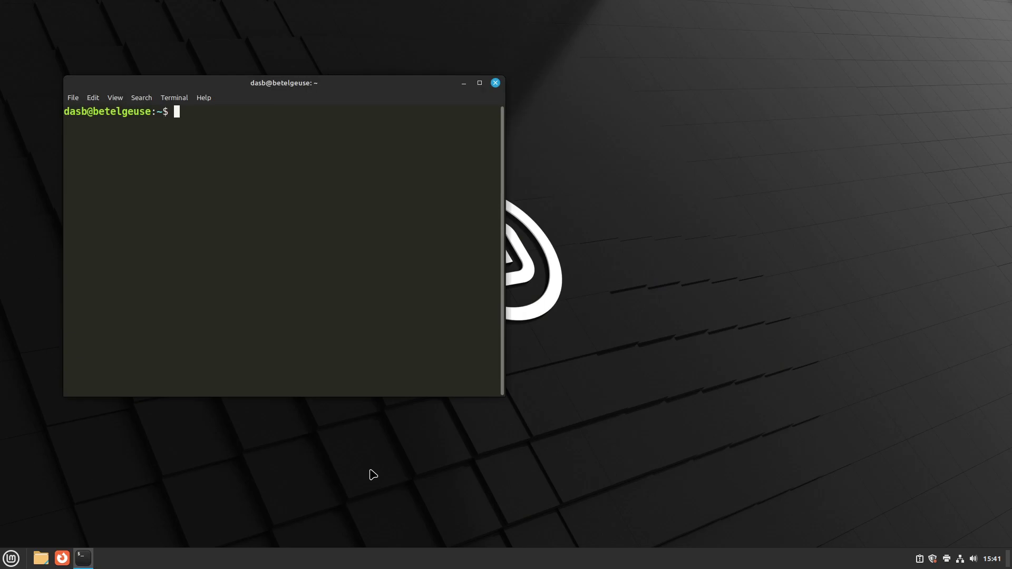
key(ctrl+plus)
key(ctrl+plus)
key(ctrl+plus)
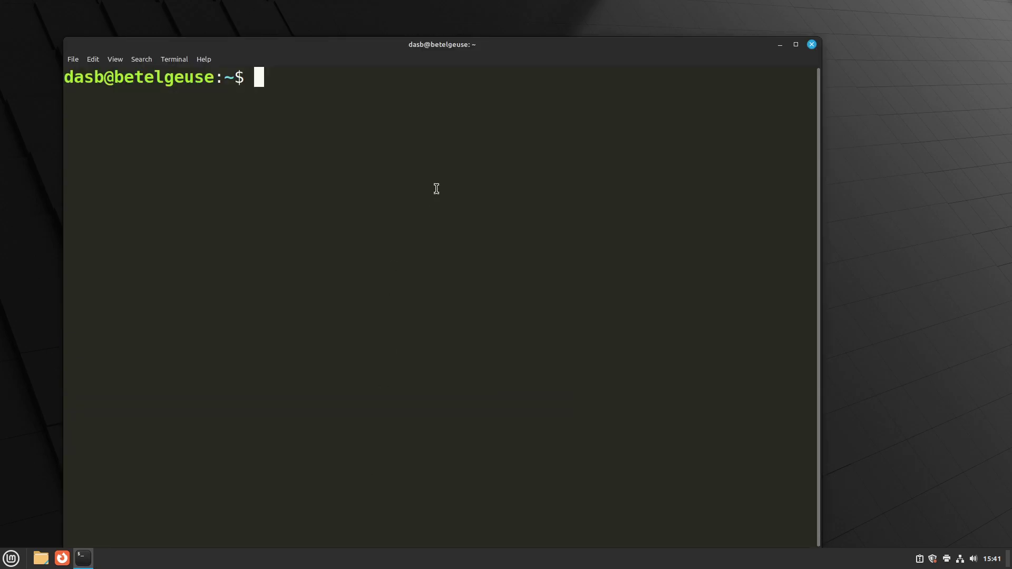
drag(444, 51, 510, 51)
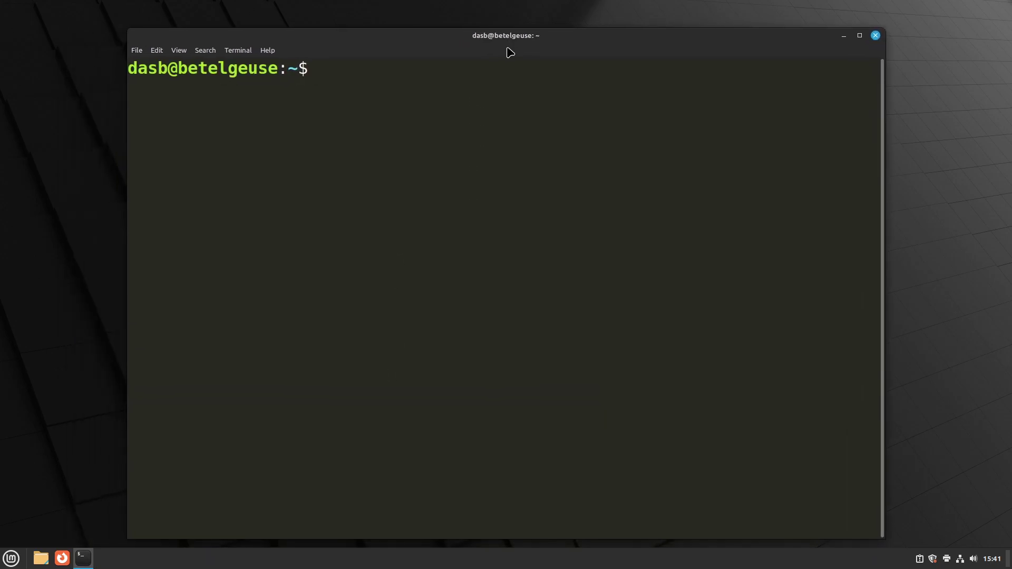
text(upup)
key(Return)
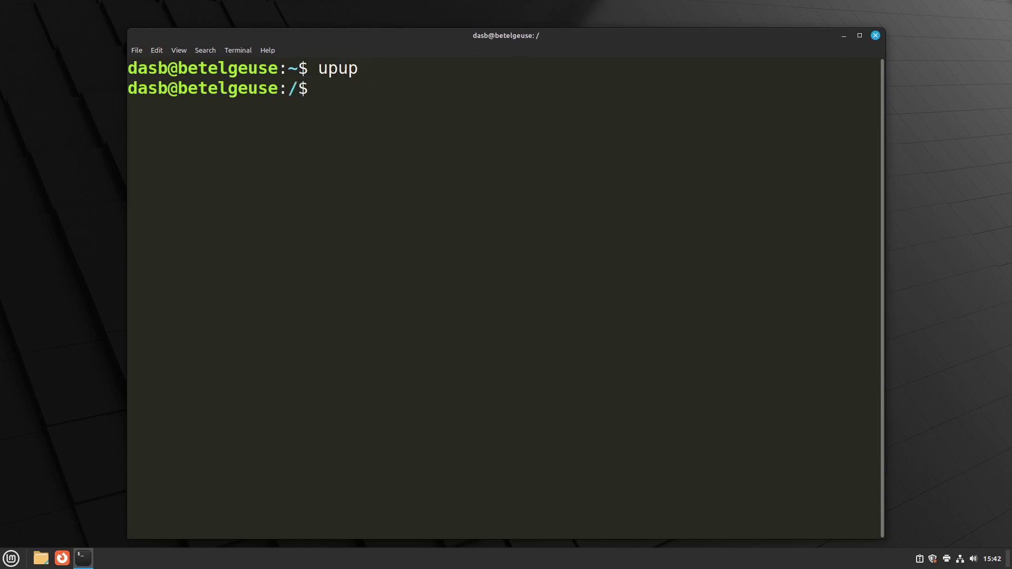
Change into /etc and list its contents
text(cd /etc/)
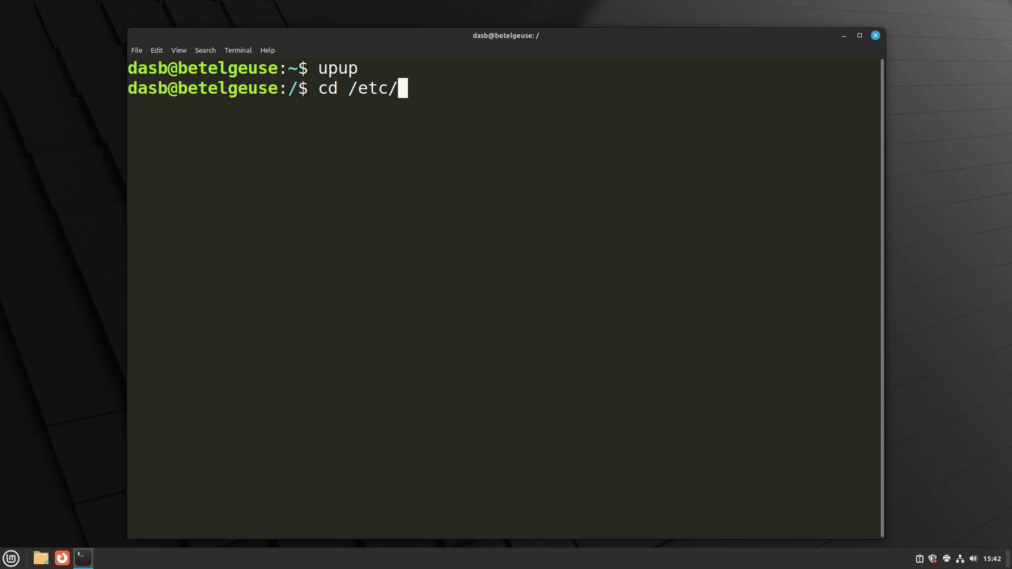
key(Tab)
key(Tab)
key(n)
key(Return)
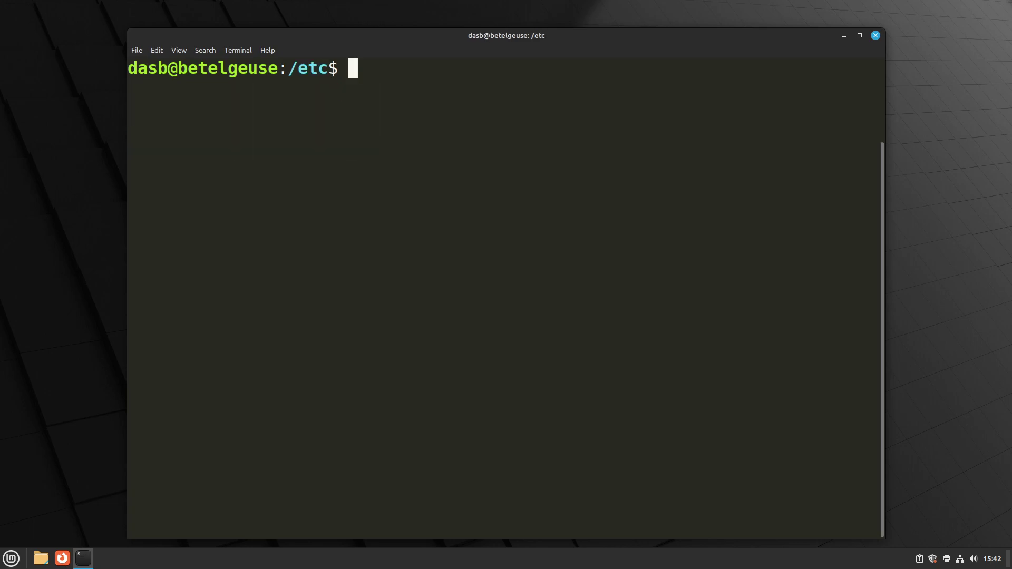
text(ls)
key(Return)
scroll(498, 189, up, 3)
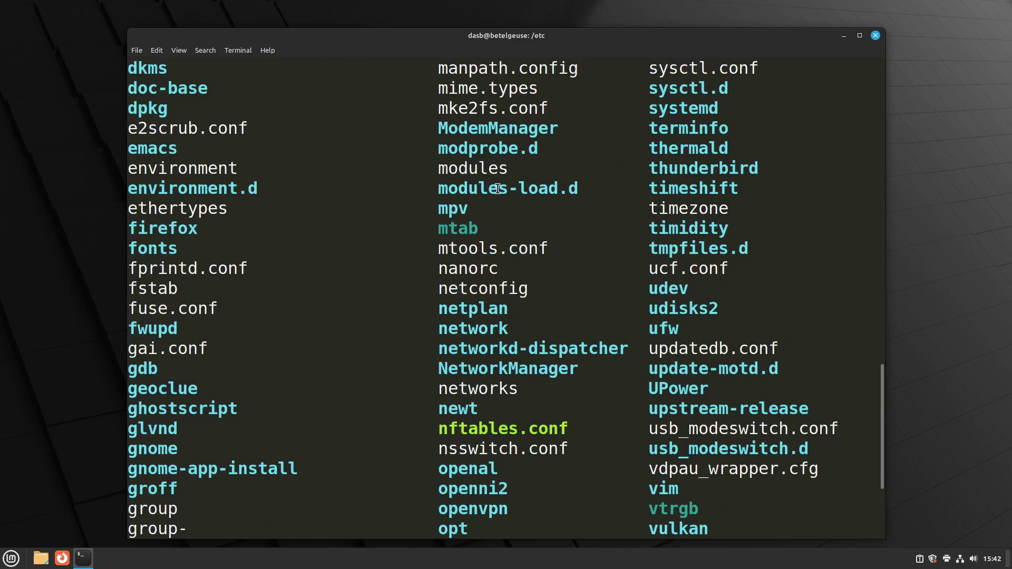
scroll(498, 189, up, 9)
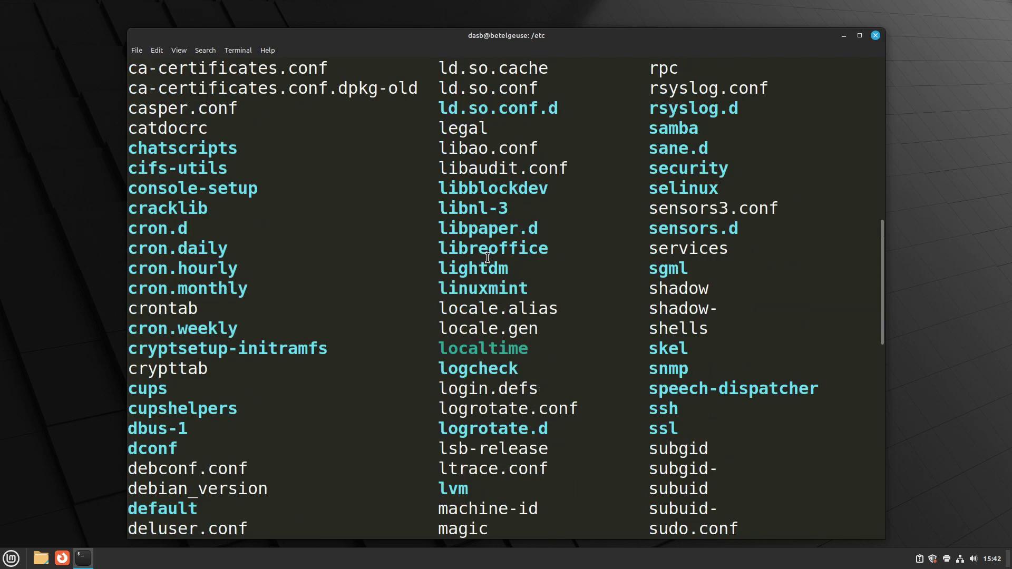
scroll(487, 257, up, 4)
scroll(487, 258, down, 15)
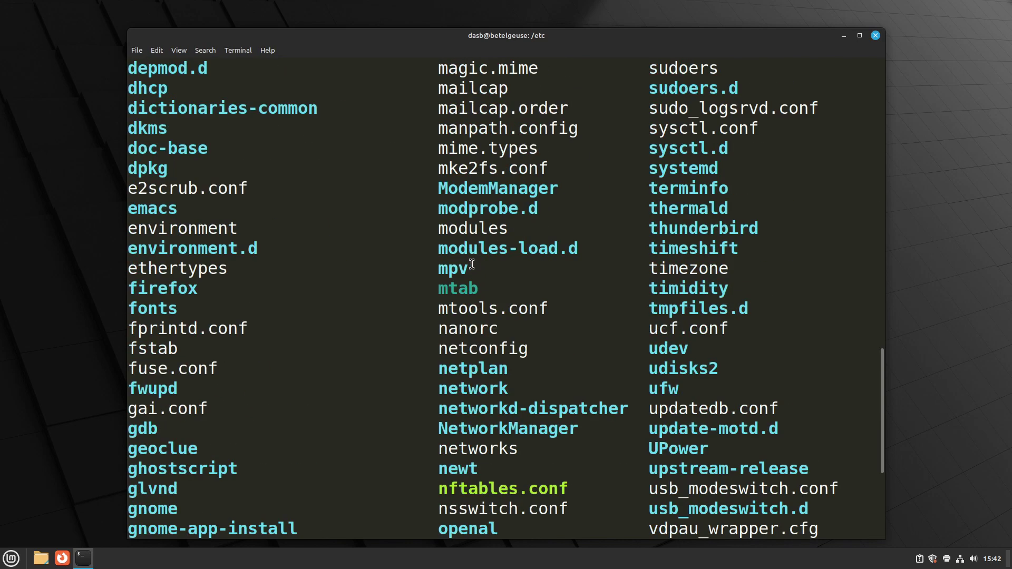
Change into /etc/apt, clear the screen, and list its contents
text(cd apt)
key(Tab)
key(Tab)
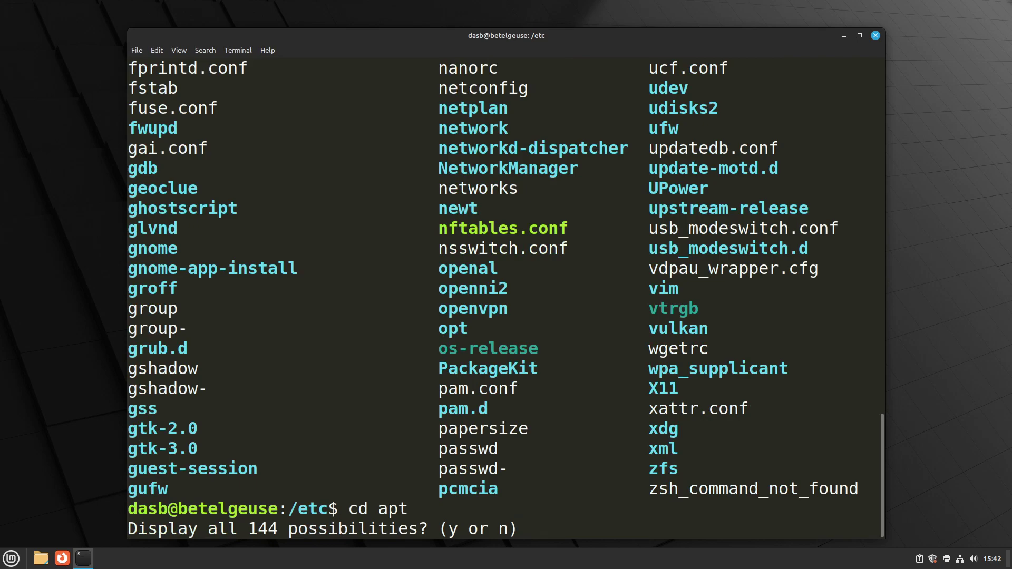
key(n)
key(Return)
key(ctrl+l)
text(ls)
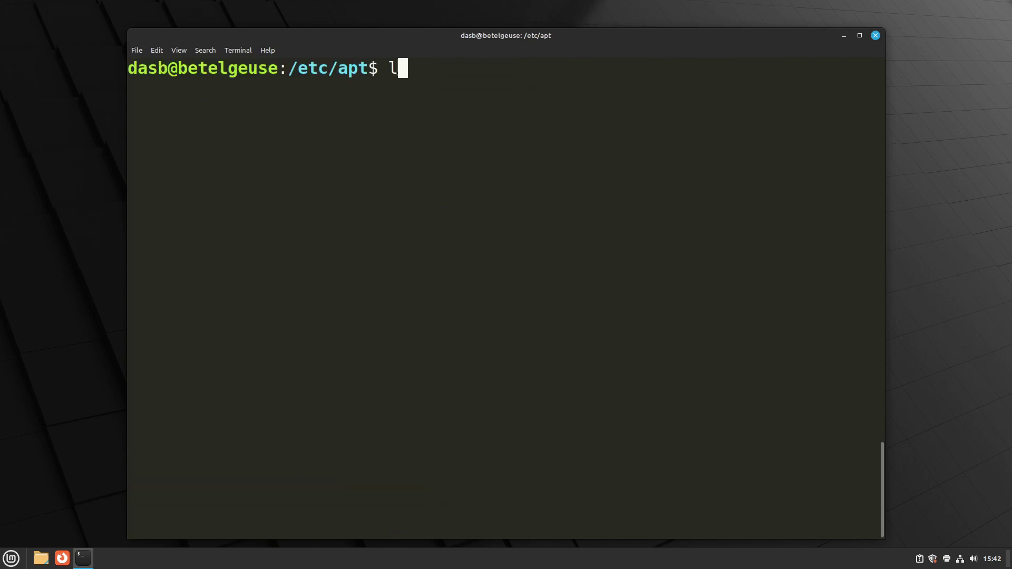
key(Return)
Enter sources.list.d and list it, showing official-package-repositories.list
text(cd so)
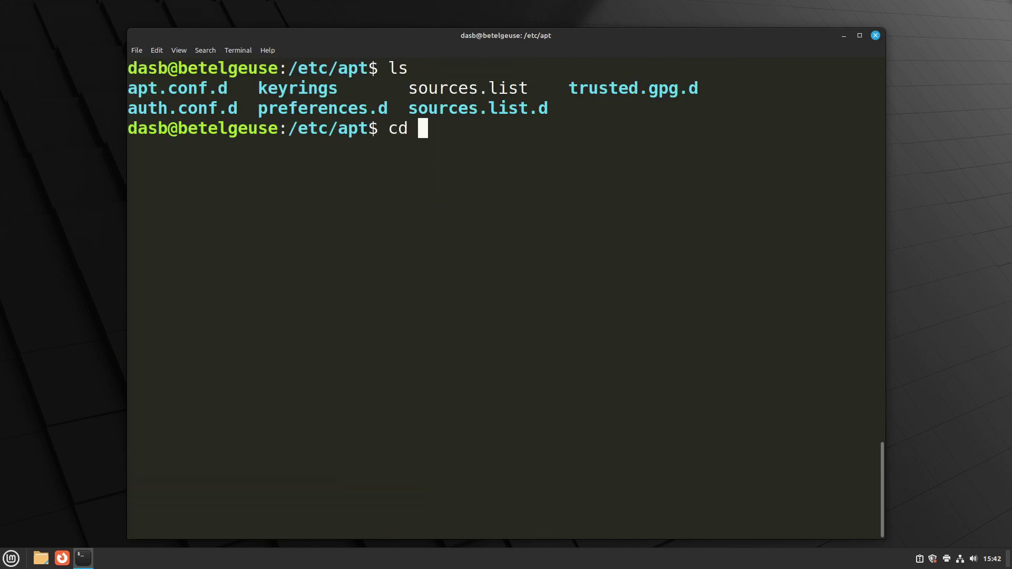
key(Tab)
text(.)
key(Tab)
key(Return)
key(ctrl+l)
text(ls)
key(Return)
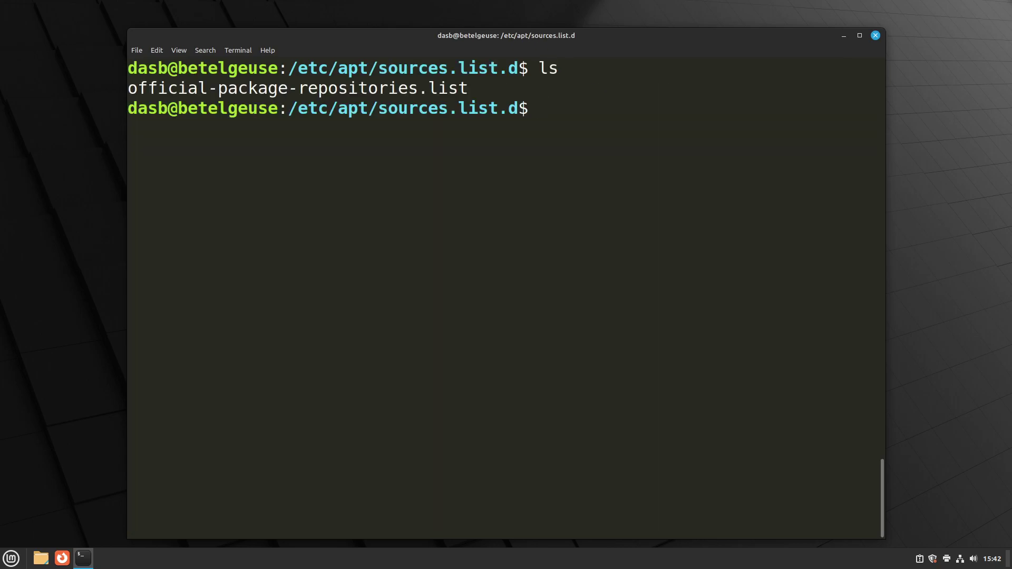
Run upup instead of cd ../.. to jump from sources.list.d straight to /etc
triple_click(469, 109)
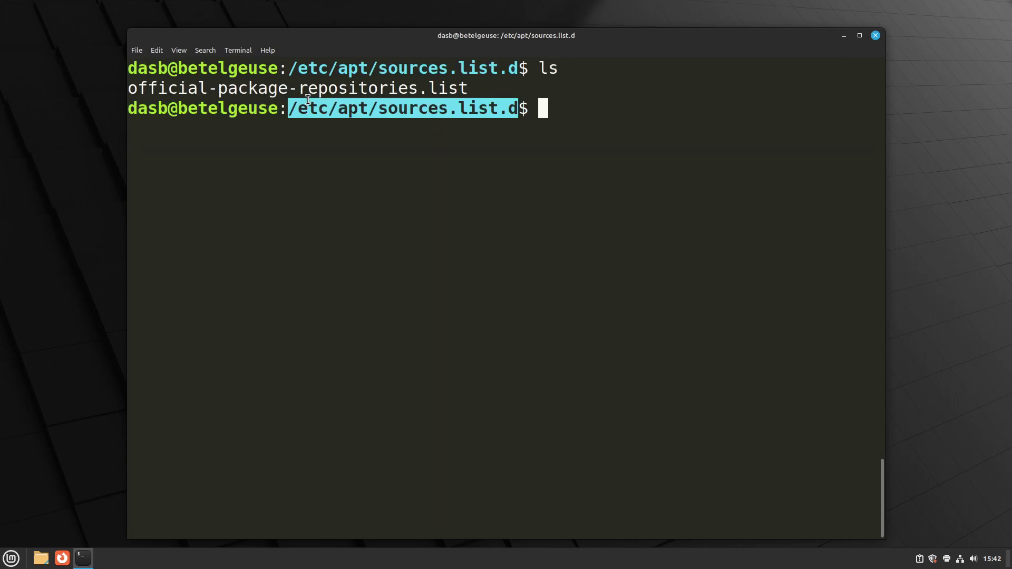
click(533, 110)
text(cd ../)
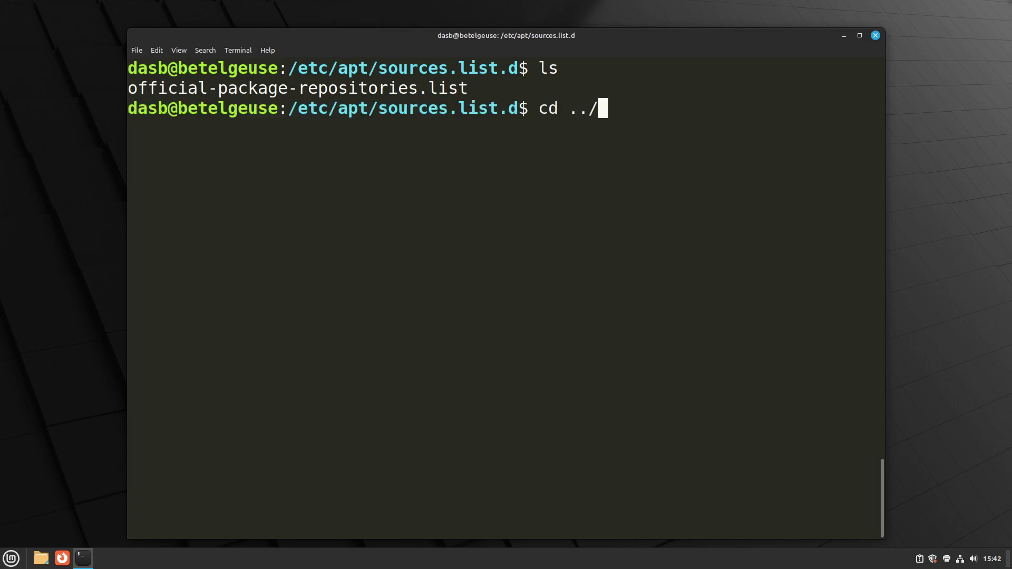
text(..)
key(BackSpace)
key(BackSpace)
key(BackSpace)
key(BackSpace)
key(BackSpace)
key(BackSpace)
key(BackSpace)
key(BackSpace)
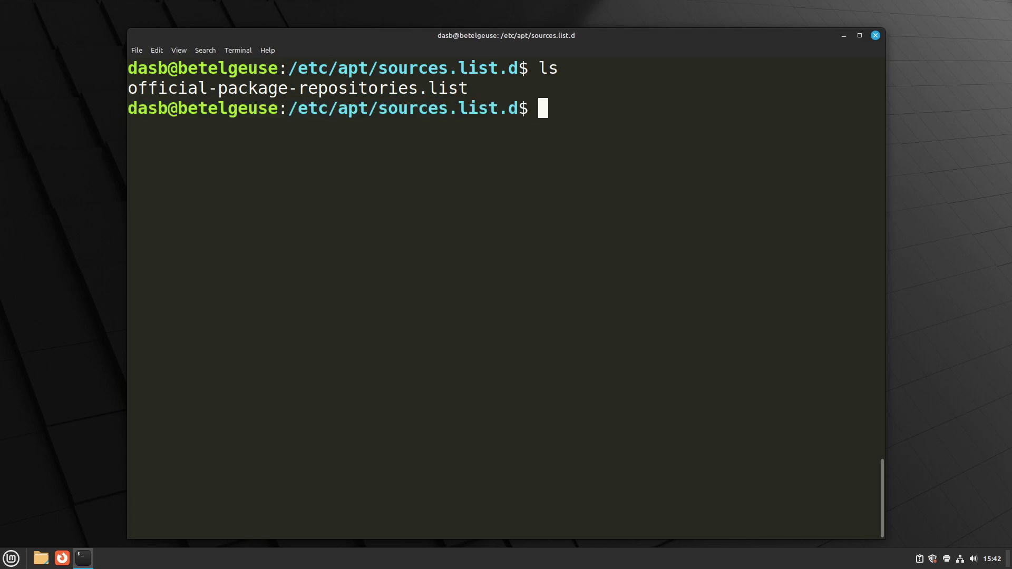
text(upup)
key(Return)
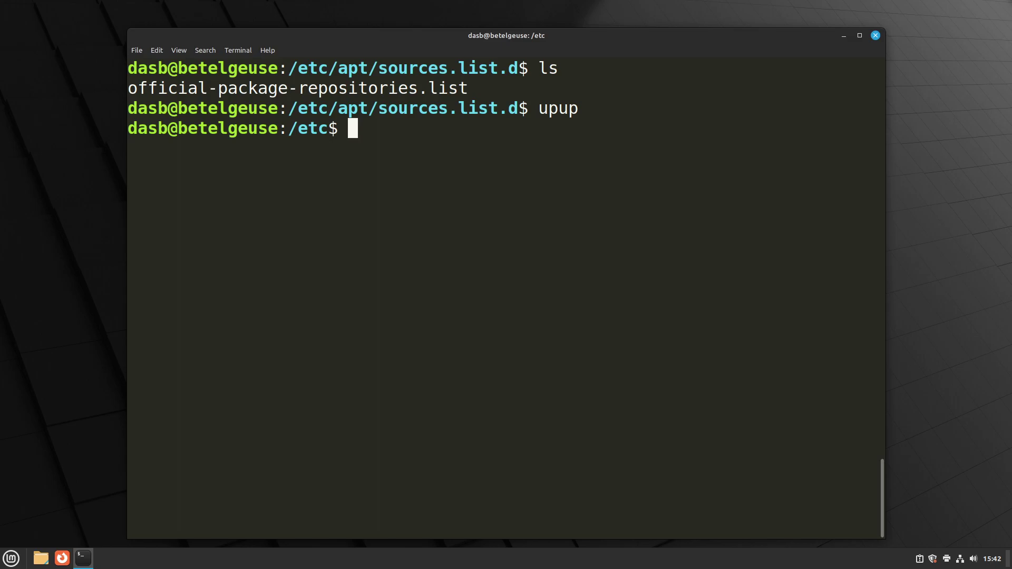
Review the recent commands and close the terminal window
drag(420, 74, 468, 151)
click(468, 151)
click(876, 36)
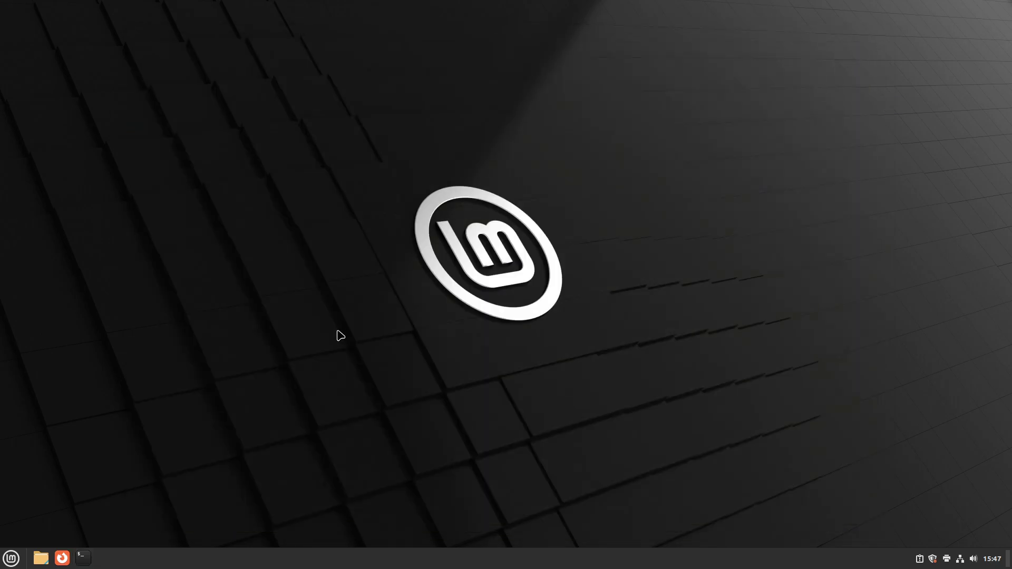
Launch Firefox and choose More tools from its main menu
click(63, 558)
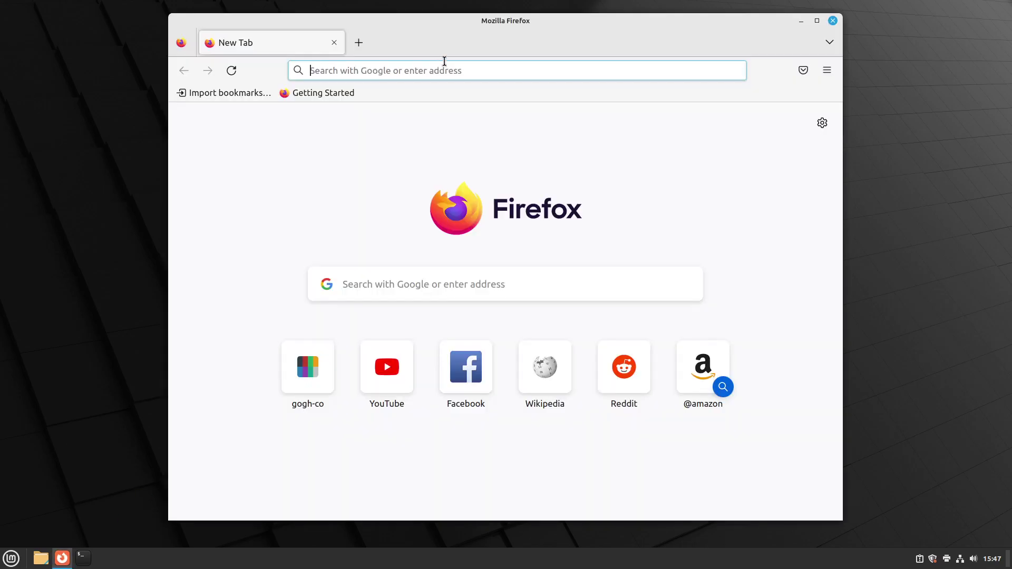
mouse_move(495, 23)
mouse_down()
mouse_move(480, 45)
mouse_move(508, 34)
mouse_up()
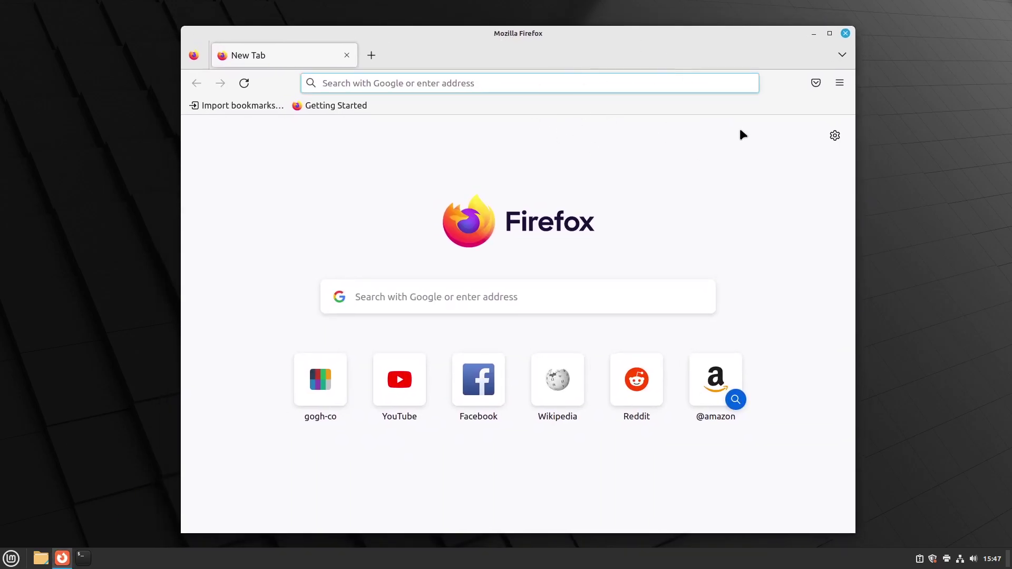
click(837, 84)
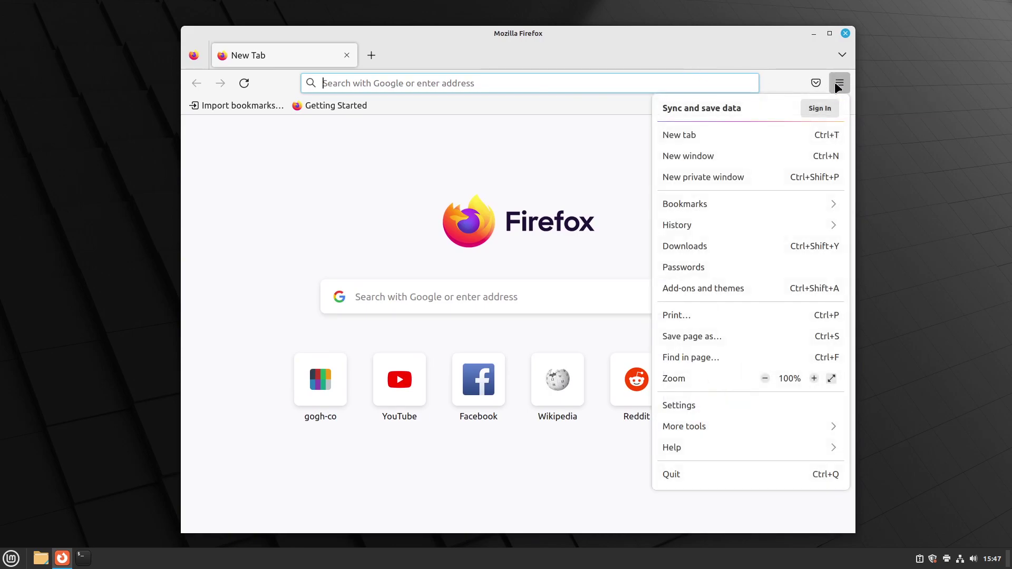
click(734, 426)
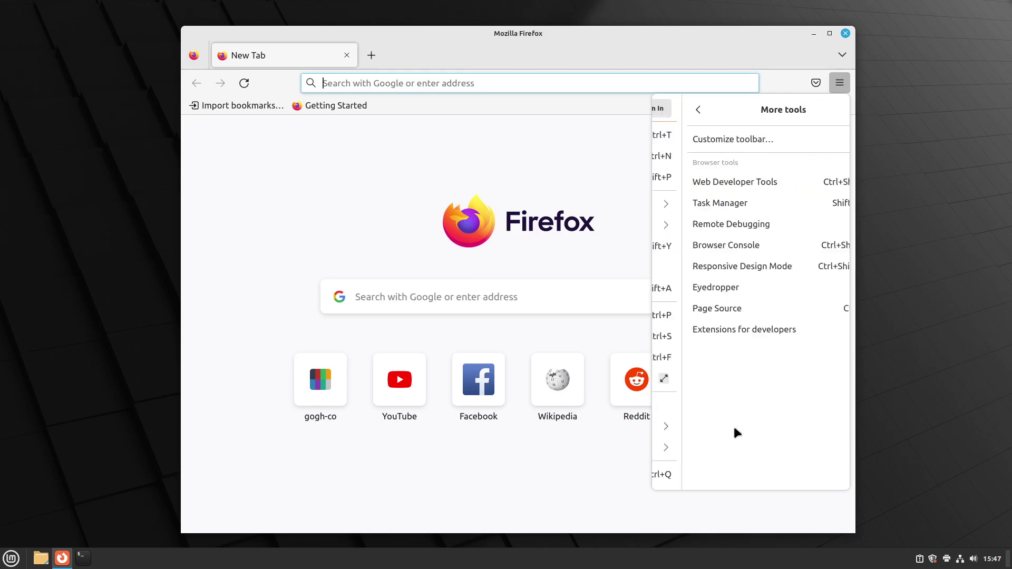
On the Customize Firefox page, toggle the Title Bar option off, on, then off again
click(723, 139)
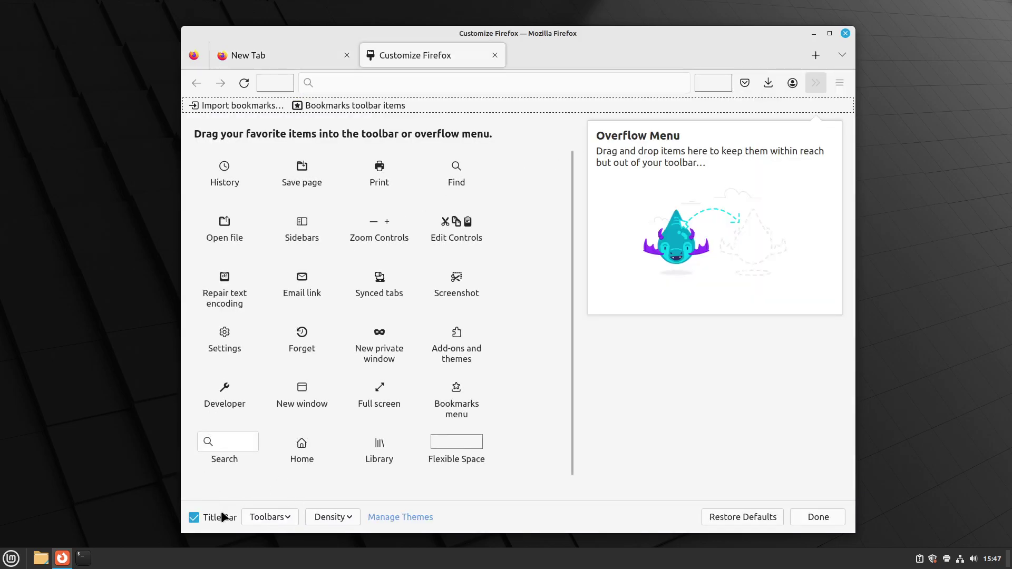
click(196, 517)
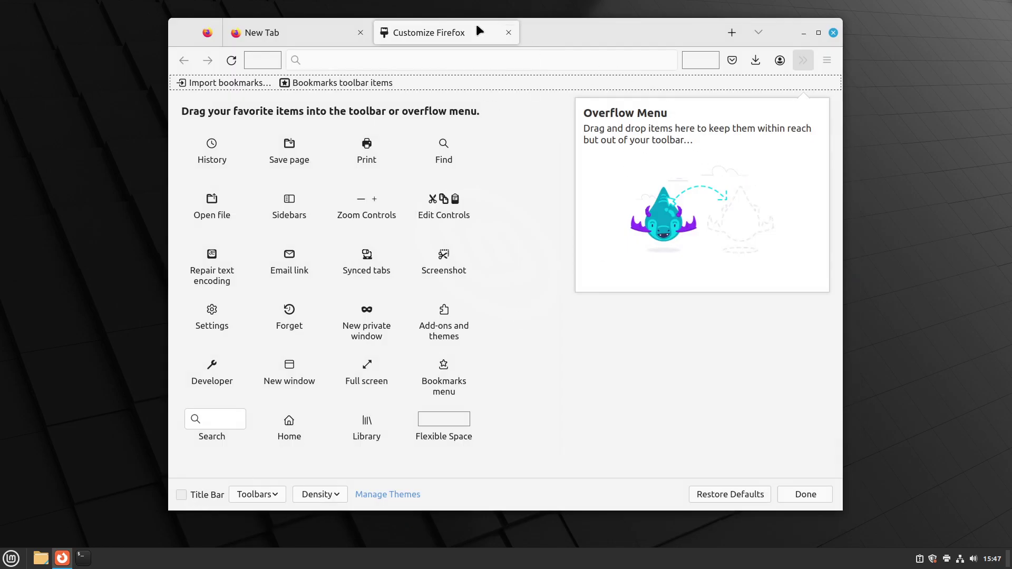
click(181, 495)
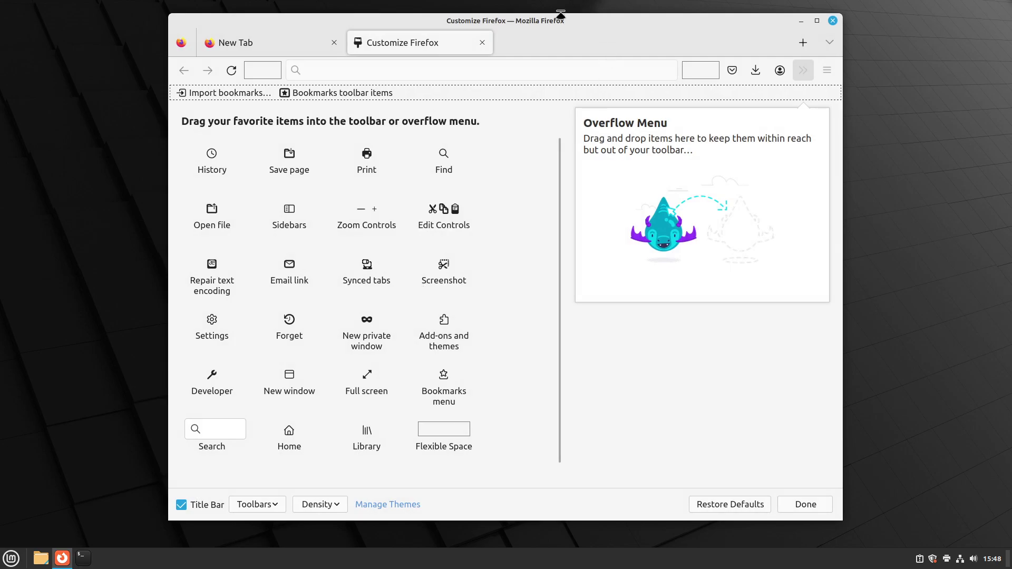
click(181, 505)
drag(574, 33, 585, 43)
drag(612, 78, 628, 69)
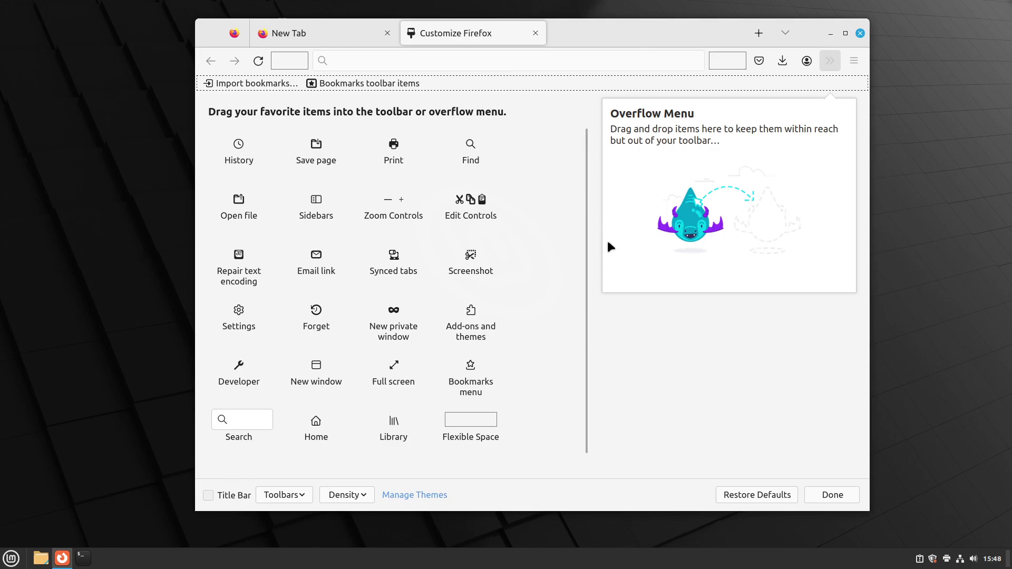
drag(604, 32, 611, 38)
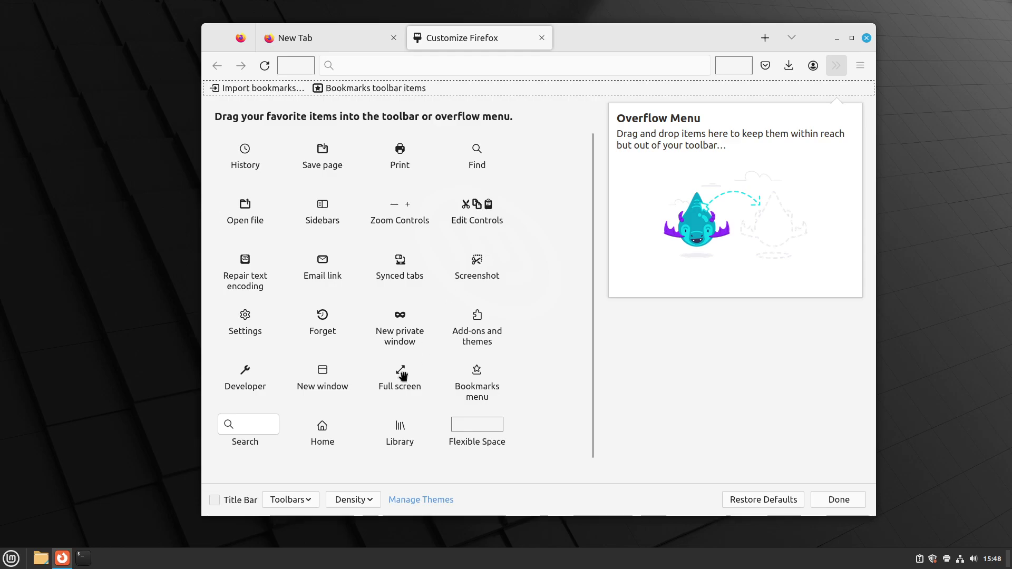
Keep Firefox's toolbar density at Normal after previewing the density choices
click(358, 501)
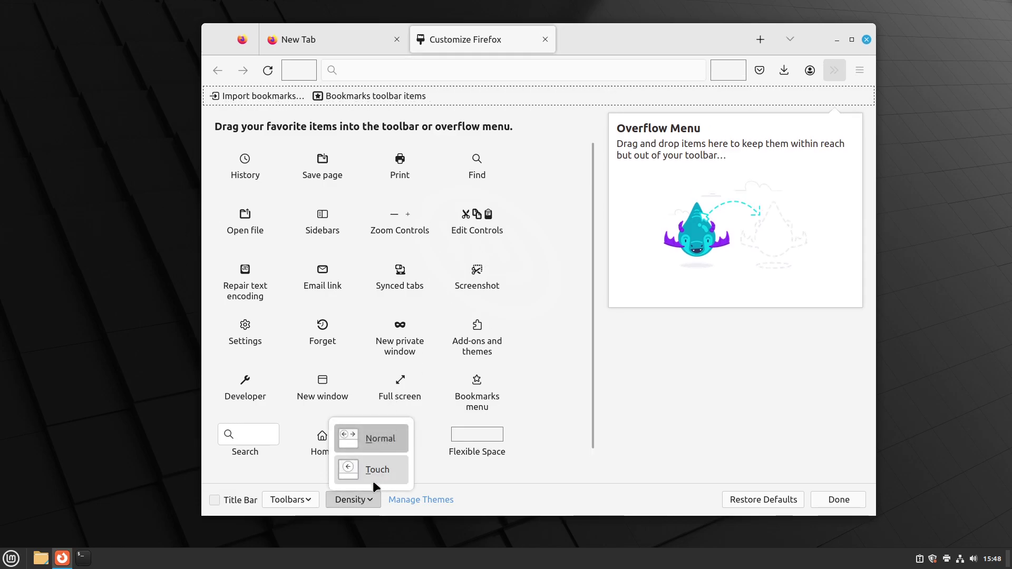
click(381, 438)
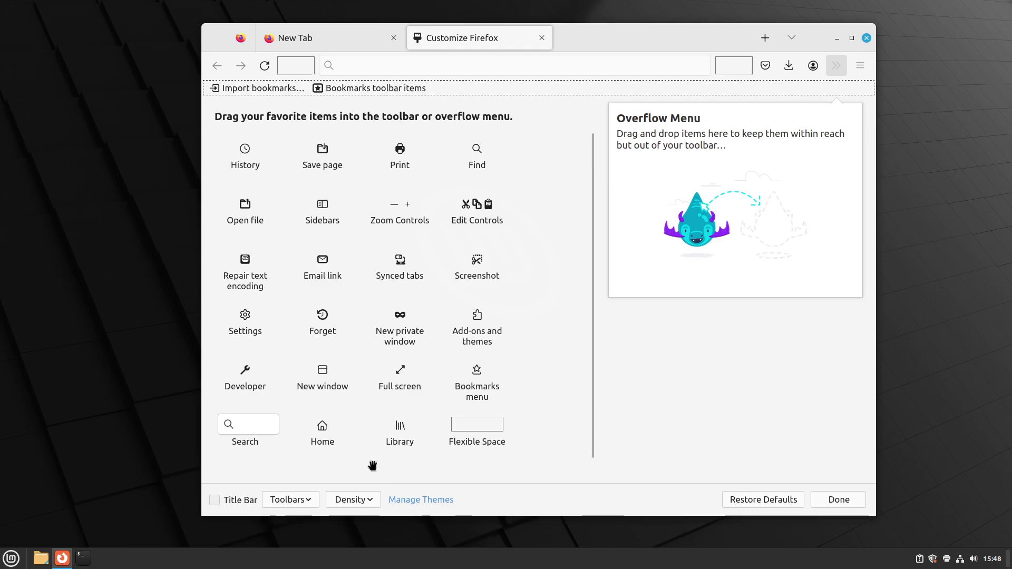
click(354, 499)
click(366, 444)
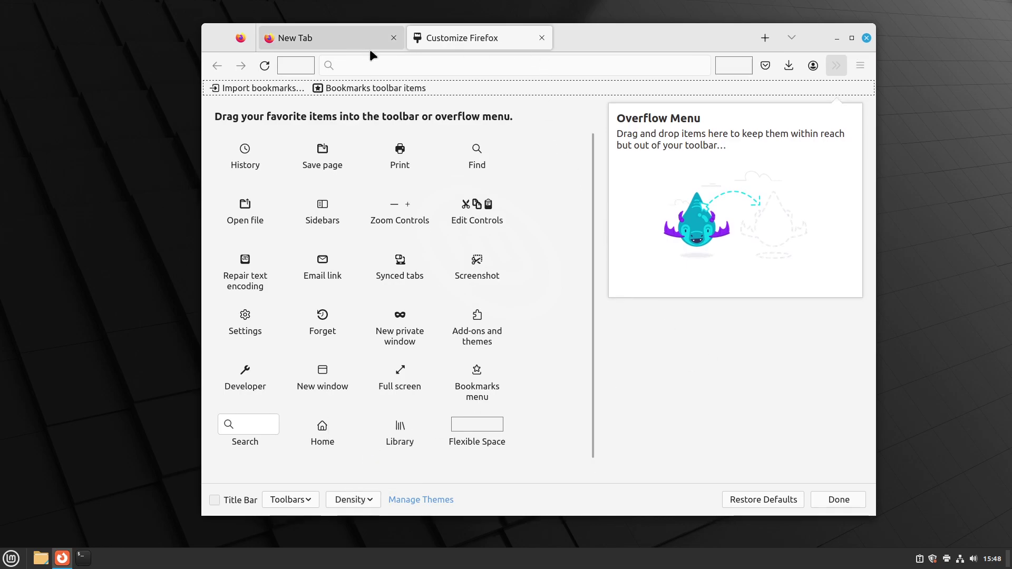
Return to the New Tab page and focus its address bar
click(351, 41)
click(389, 63)
key(Escape)
click(456, 62)
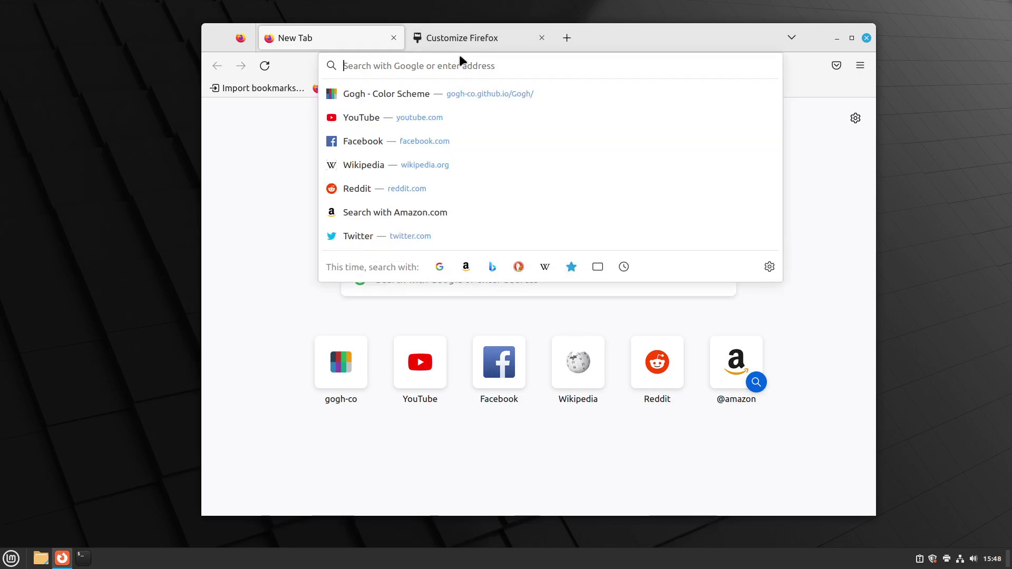
Open about:config, accept the warning, search 'compac', and set browser.compactmode.show to true
text(about)
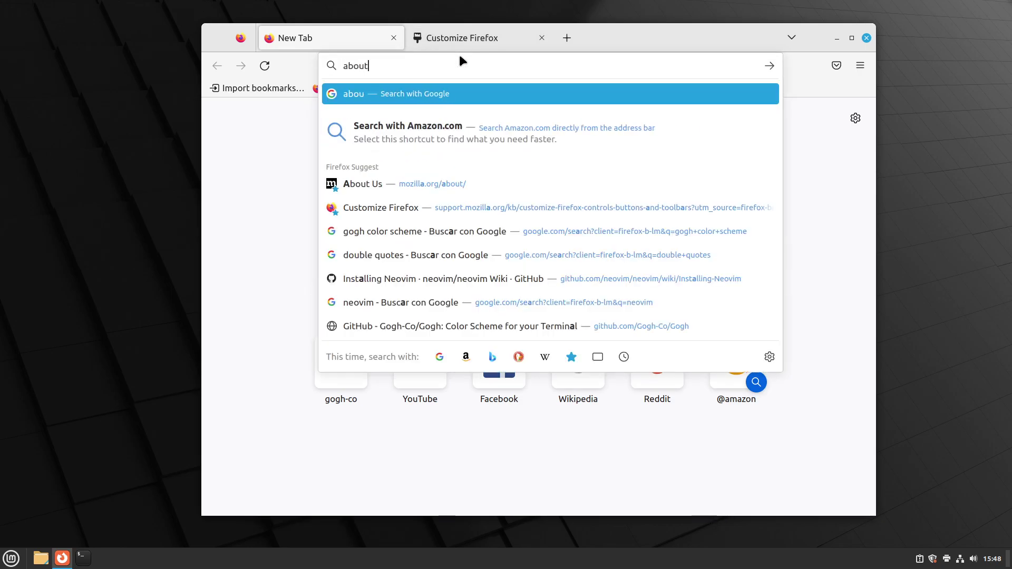
text(:config)
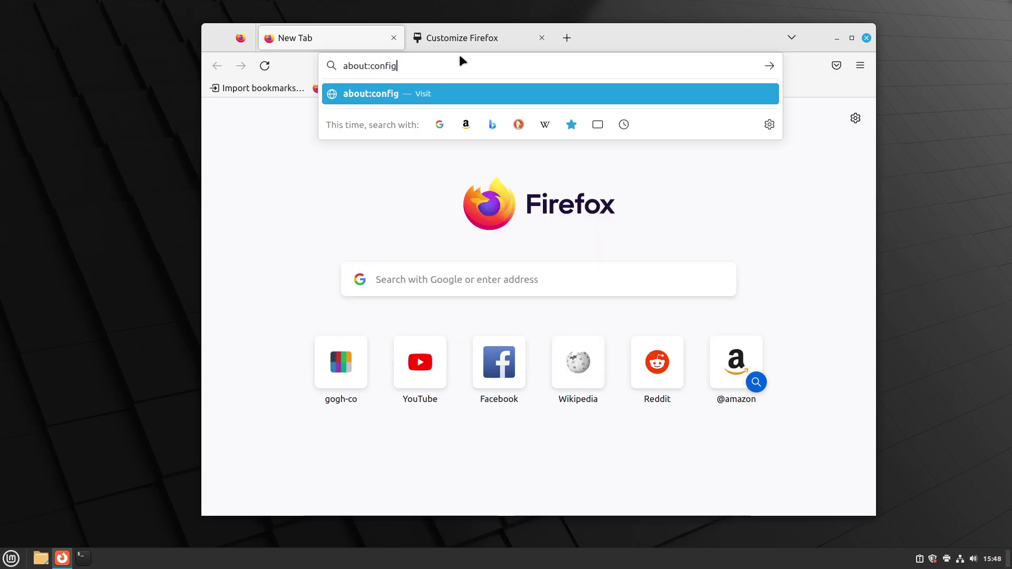
key(Return)
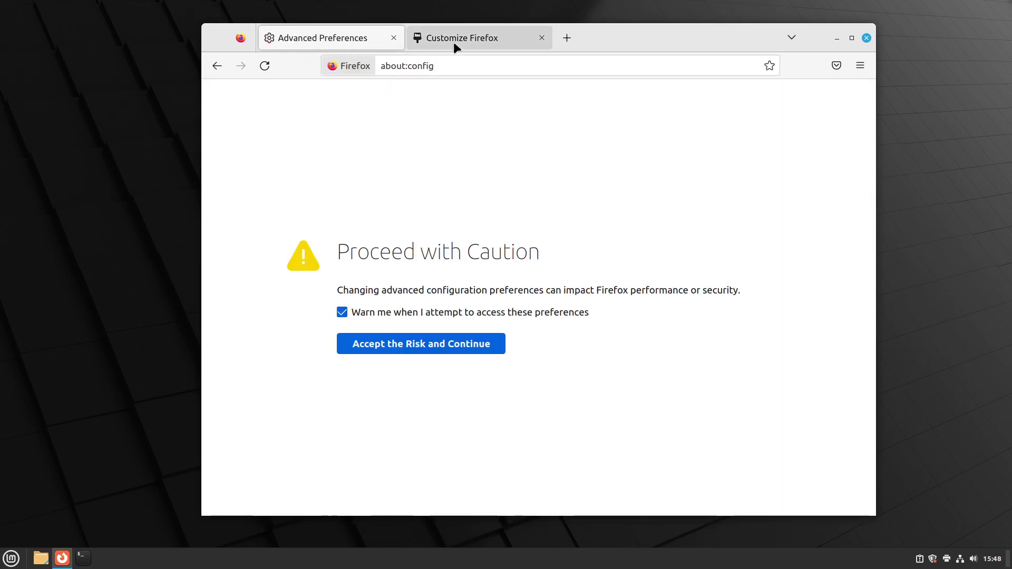
click(429, 348)
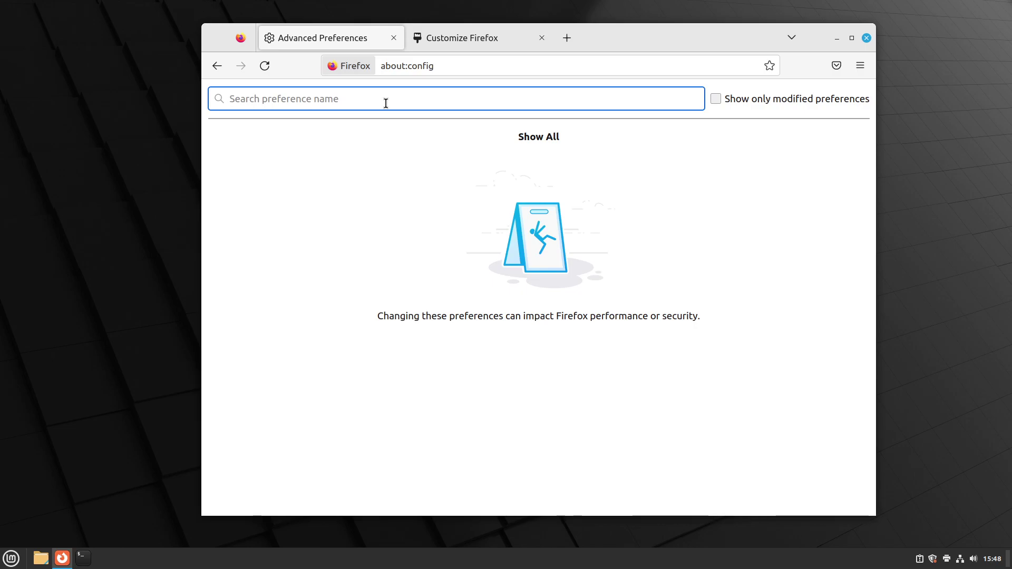
text(compact)
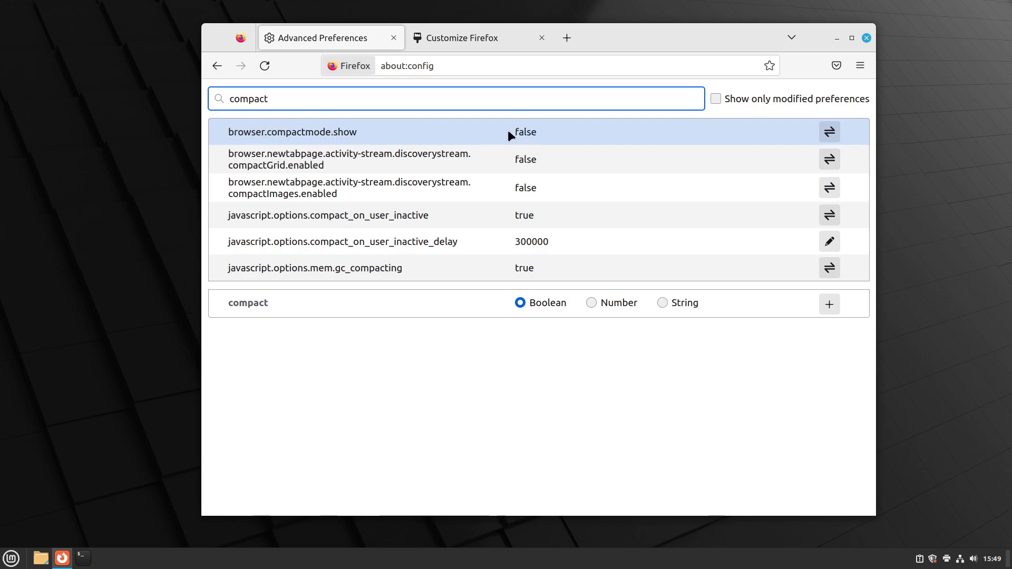
click(831, 131)
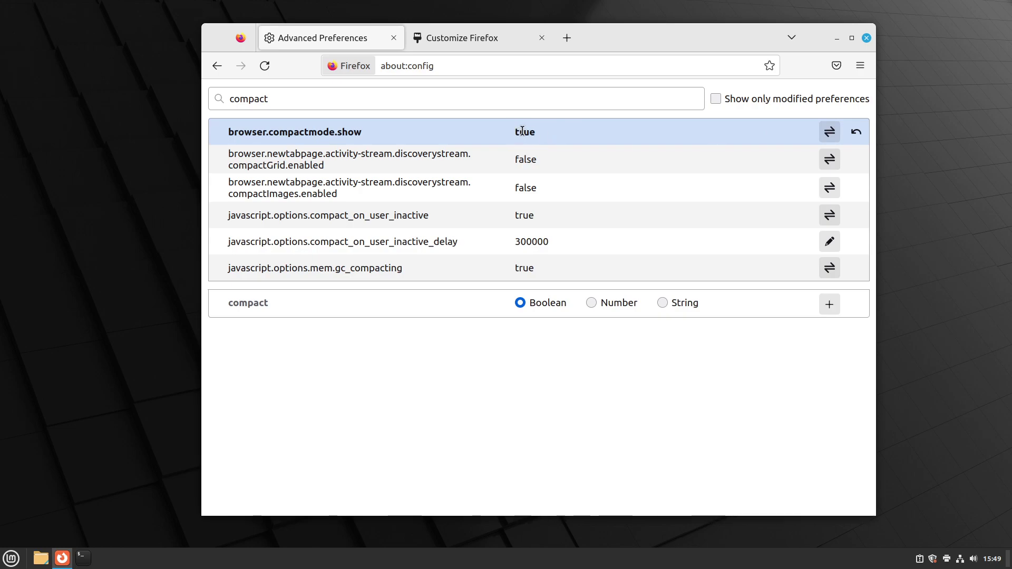
Choose Compact toolbar density on the Customize Firefox page and maximize the window
click(473, 40)
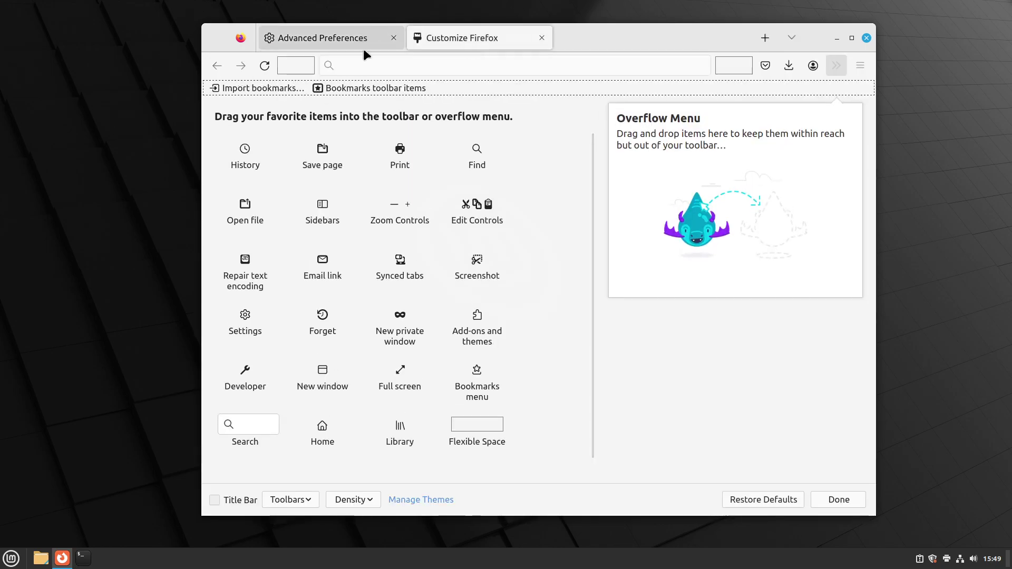
click(347, 498)
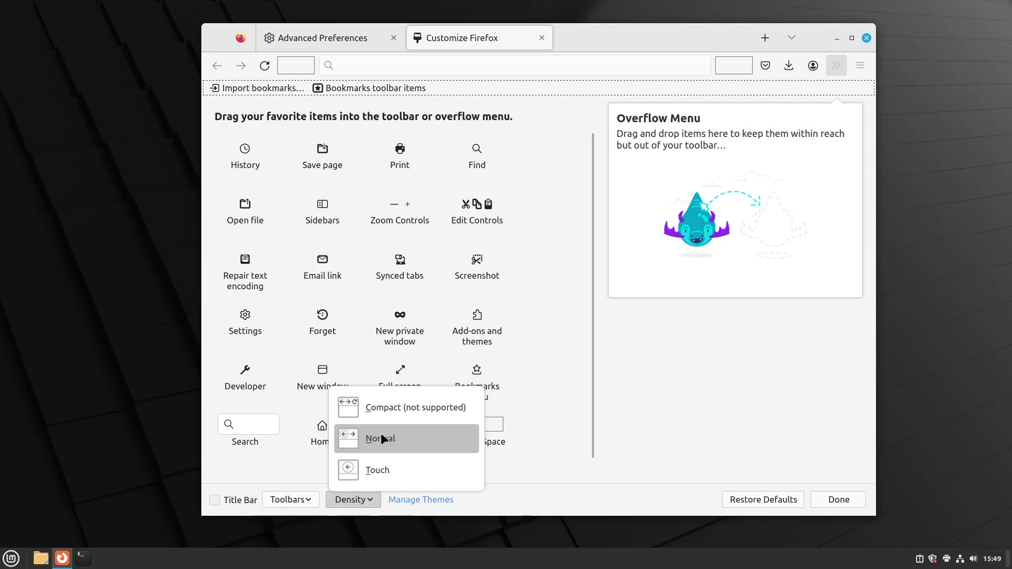
click(393, 407)
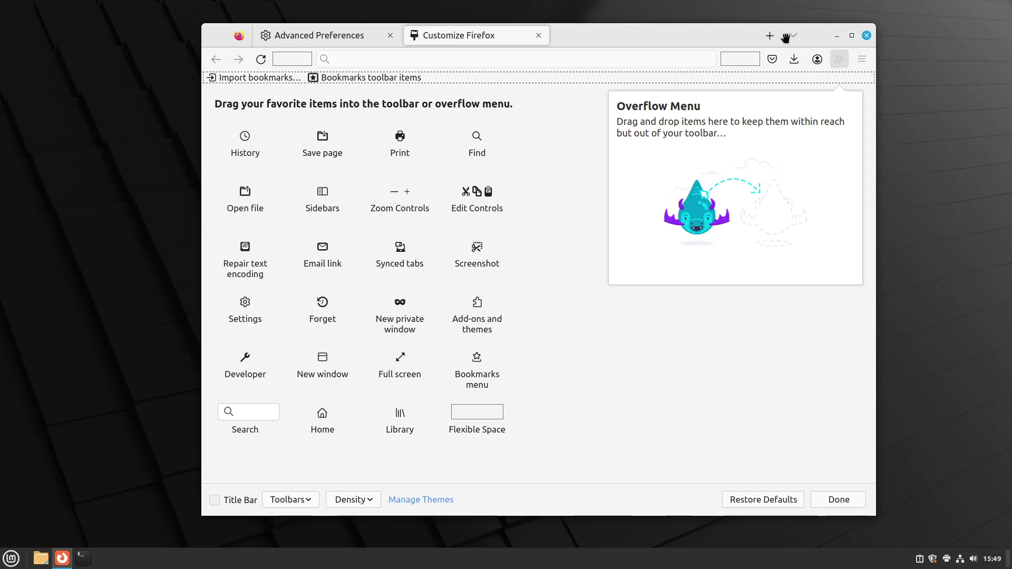
click(851, 35)
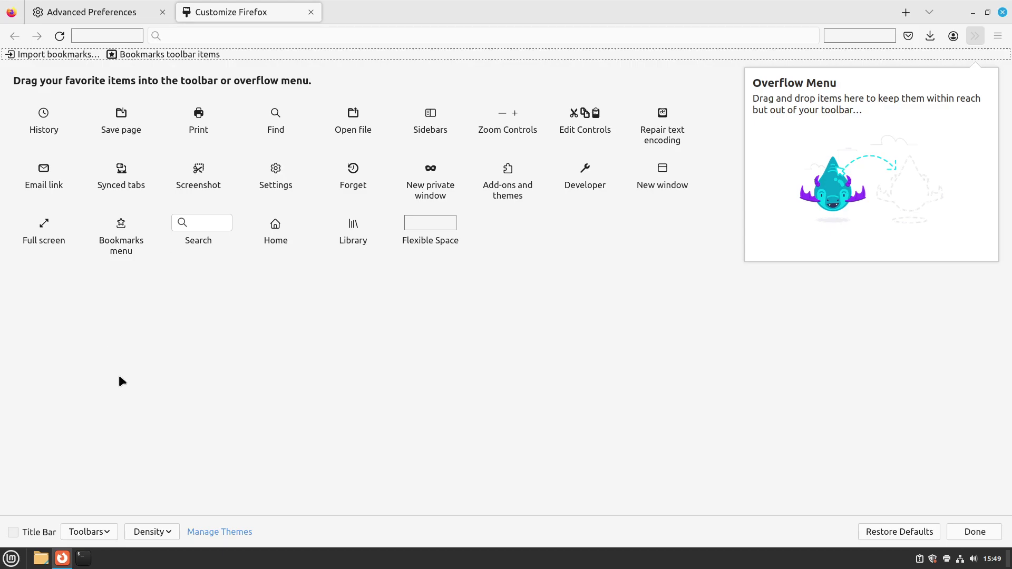
Reconfirm Compact density, then close both tabs to exit Firefox
click(152, 530)
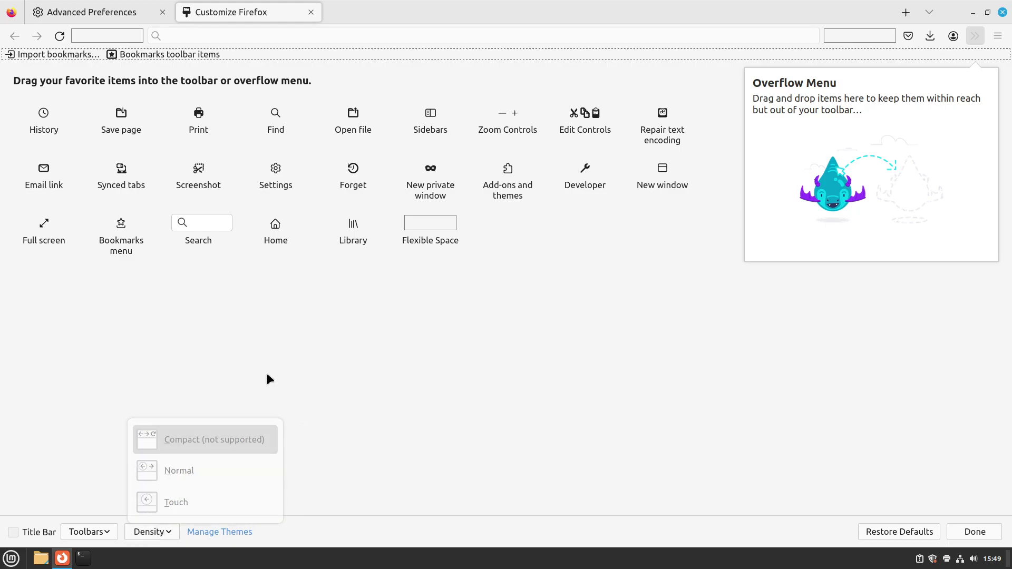
click(158, 532)
click(217, 431)
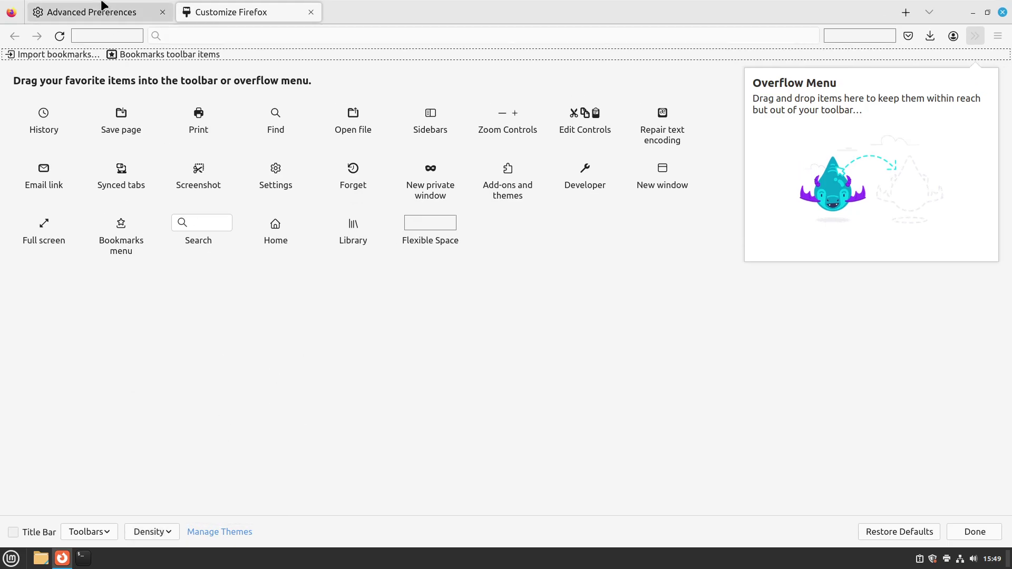
click(103, 5)
click(248, 11)
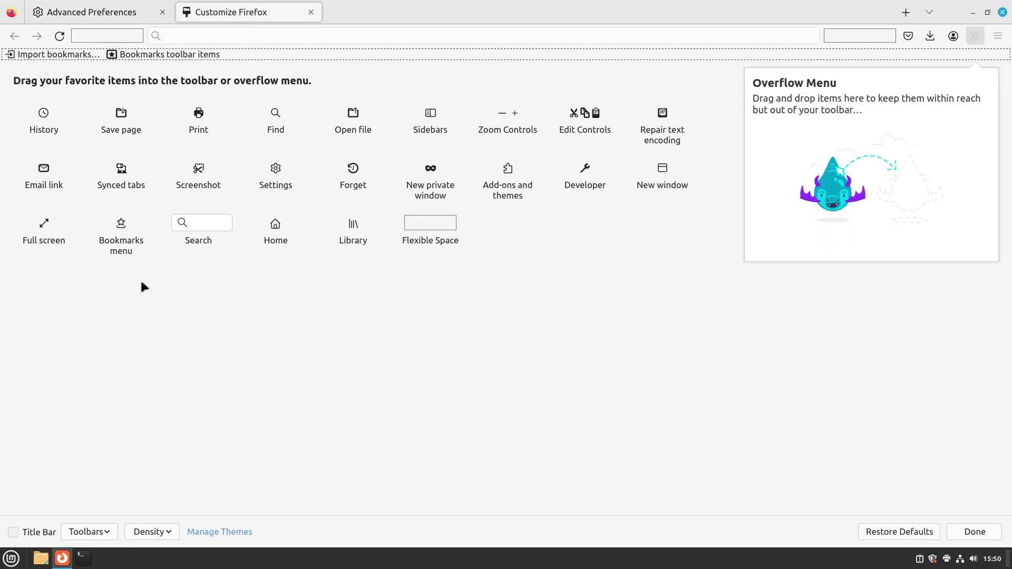
click(166, 532)
click(244, 435)
click(311, 12)
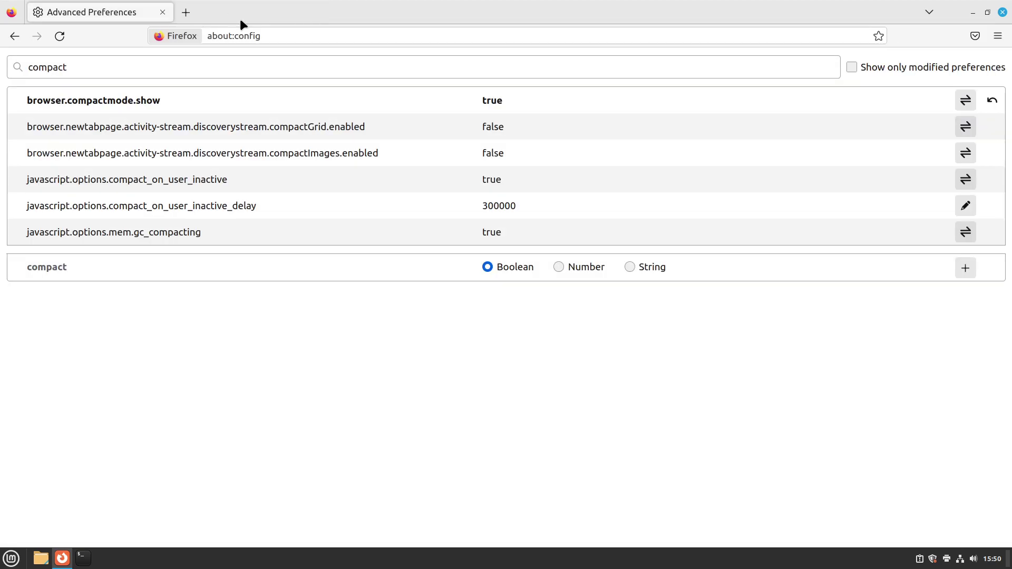
click(164, 11)
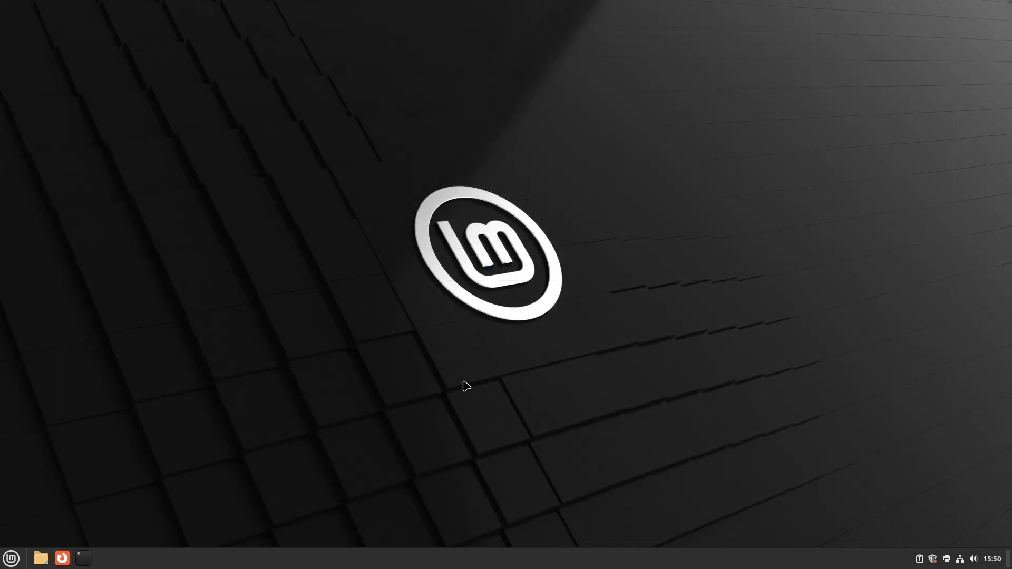
Move the Cinnamon panel from the bottom edge to the left screen edge
right_click(414, 559)
click(400, 474)
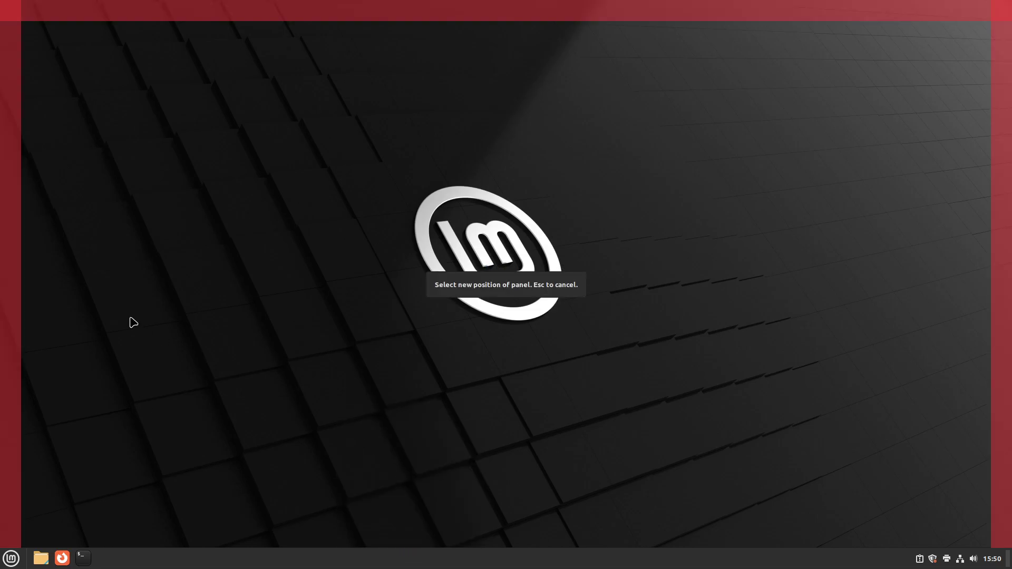
click(15, 241)
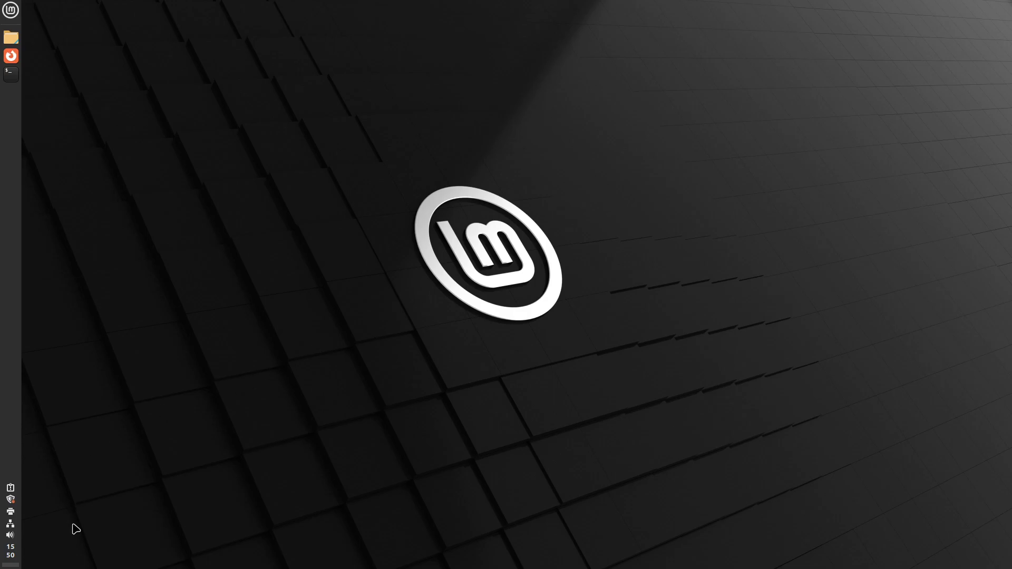
Open and close the calendar popup on the relocated panel
click(15, 552)
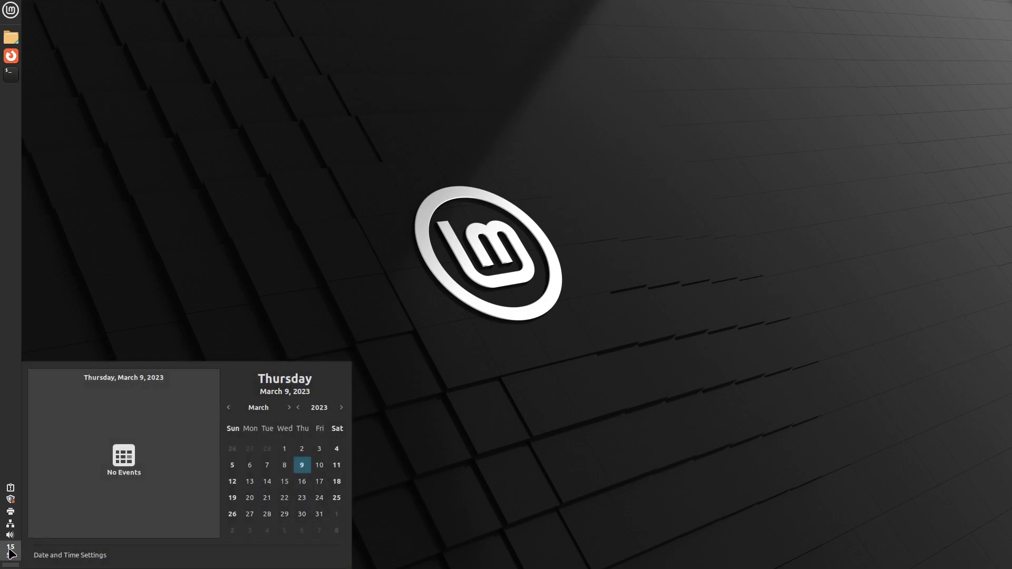
click(17, 552)
click(16, 552)
click(15, 553)
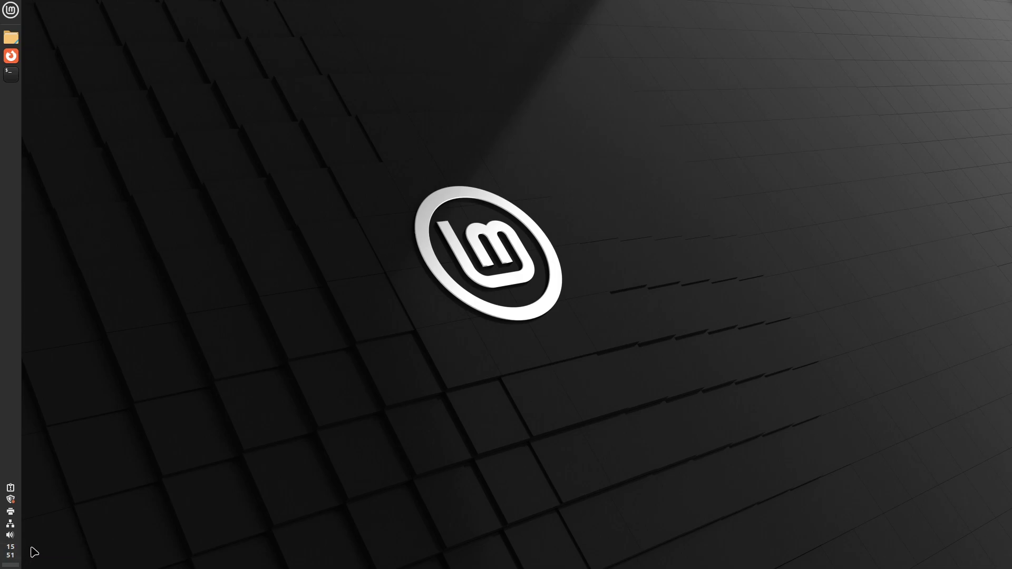
Configure the Calendar applet with a custom date format trimmed to %H:%M, then close its settings
click(15, 553)
right_click(16, 553)
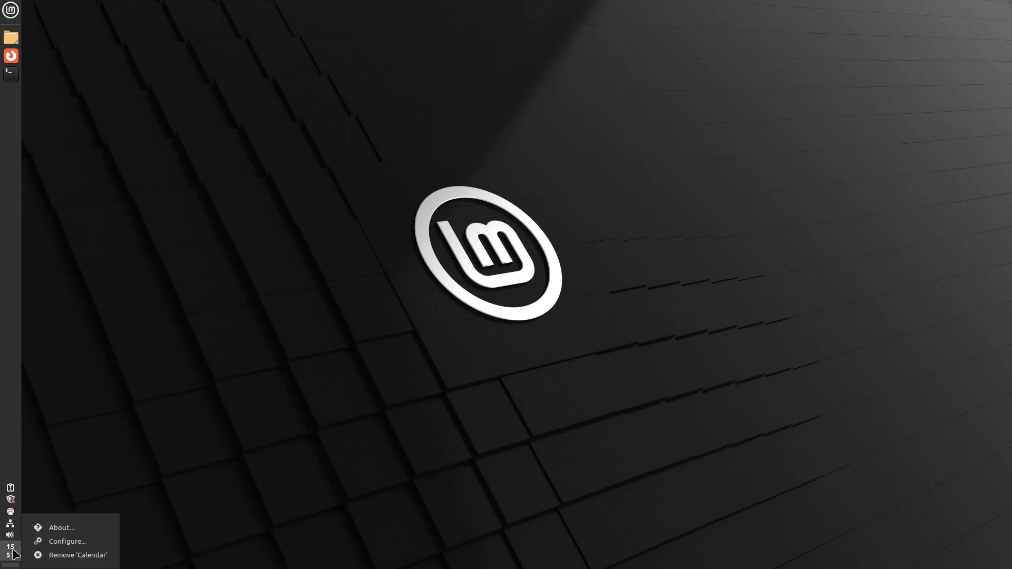
click(58, 542)
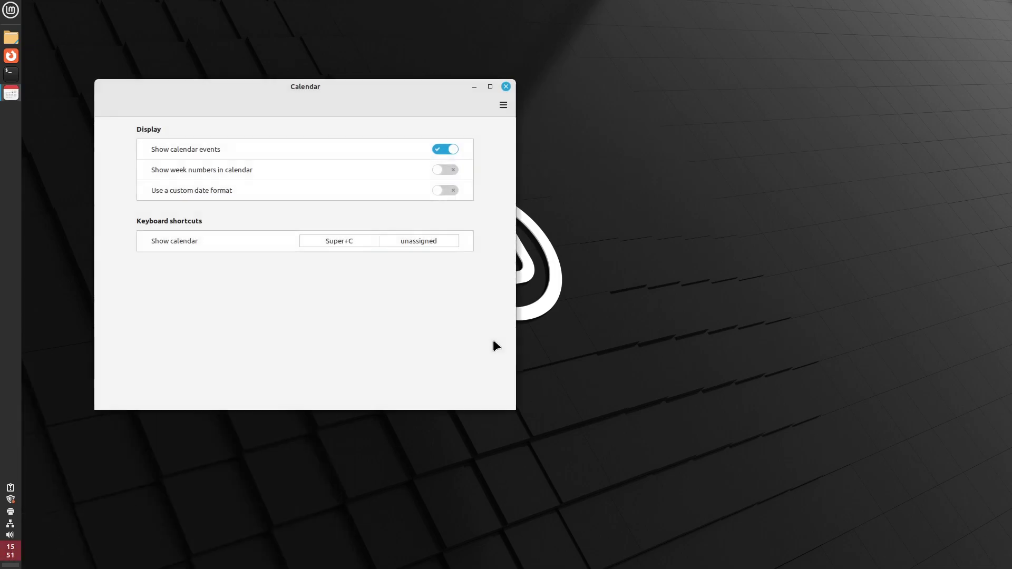
drag(269, 104, 384, 111)
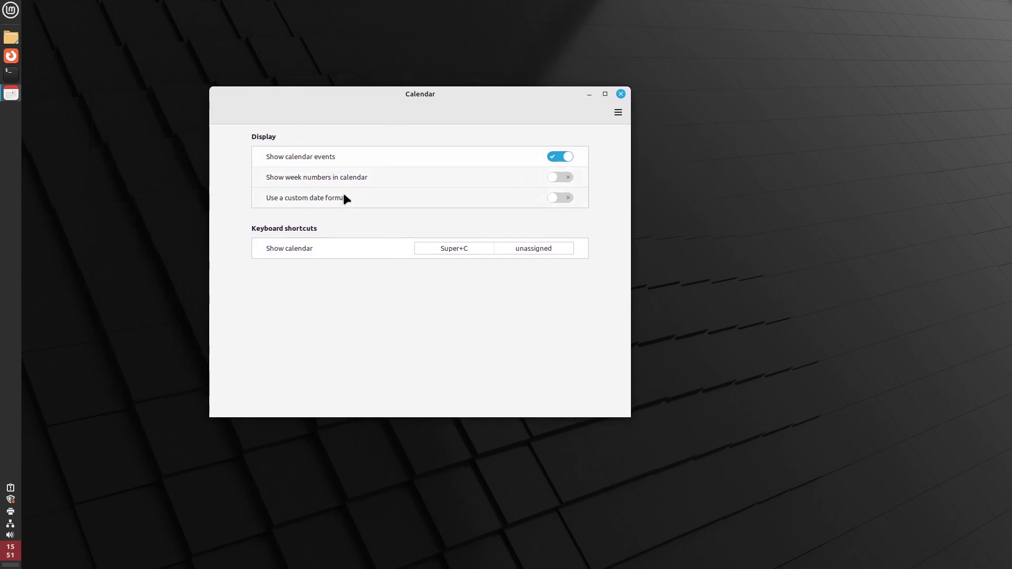
click(555, 198)
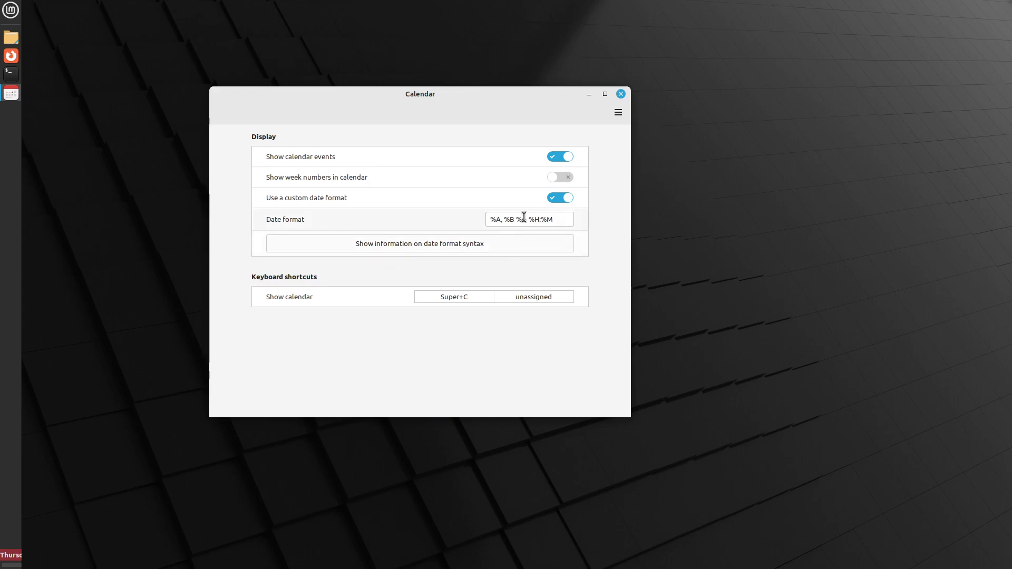
drag(528, 219, 468, 219)
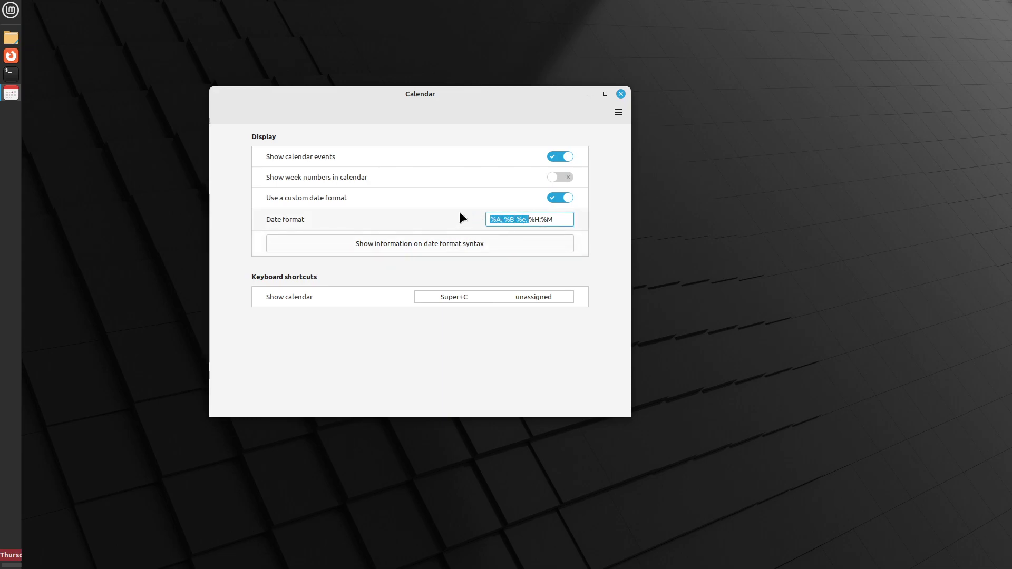
key(BackSpace)
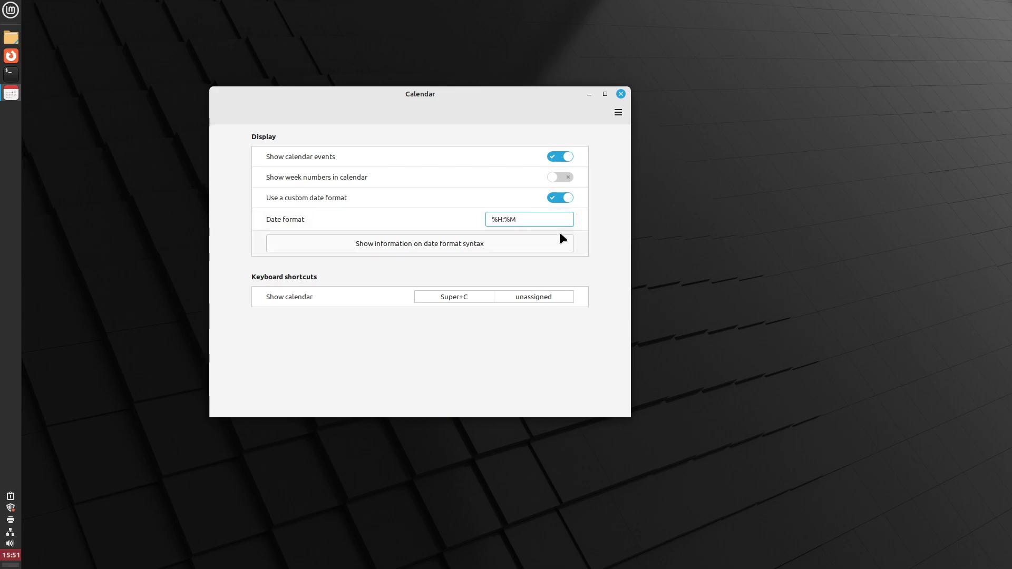
key(Left)
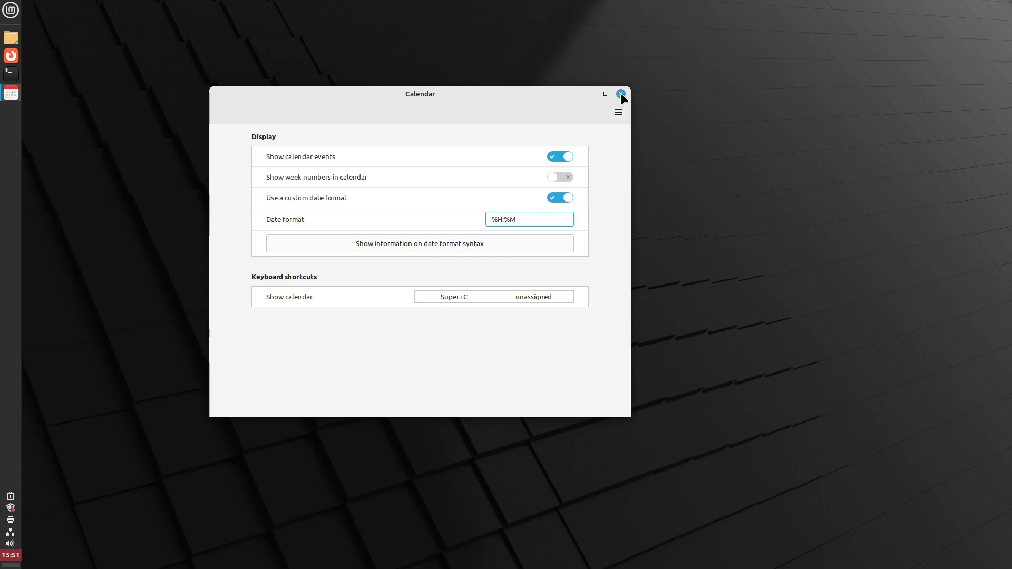
click(621, 94)
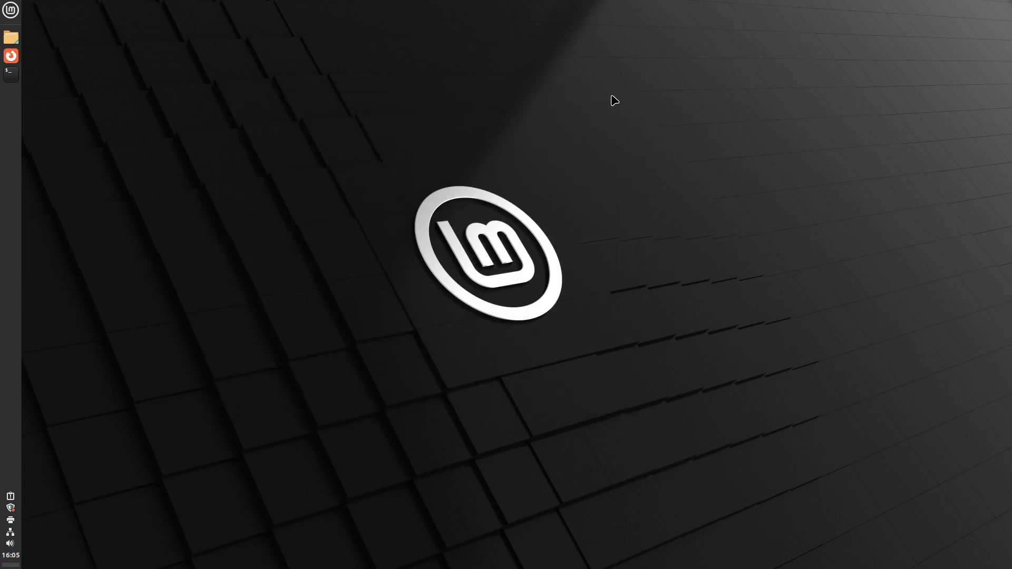
Apply the Vera collection's 3D Render image as the desktop wallpaper and close Backgrounds
right_click(393, 280)
click(464, 346)
click(349, 205)
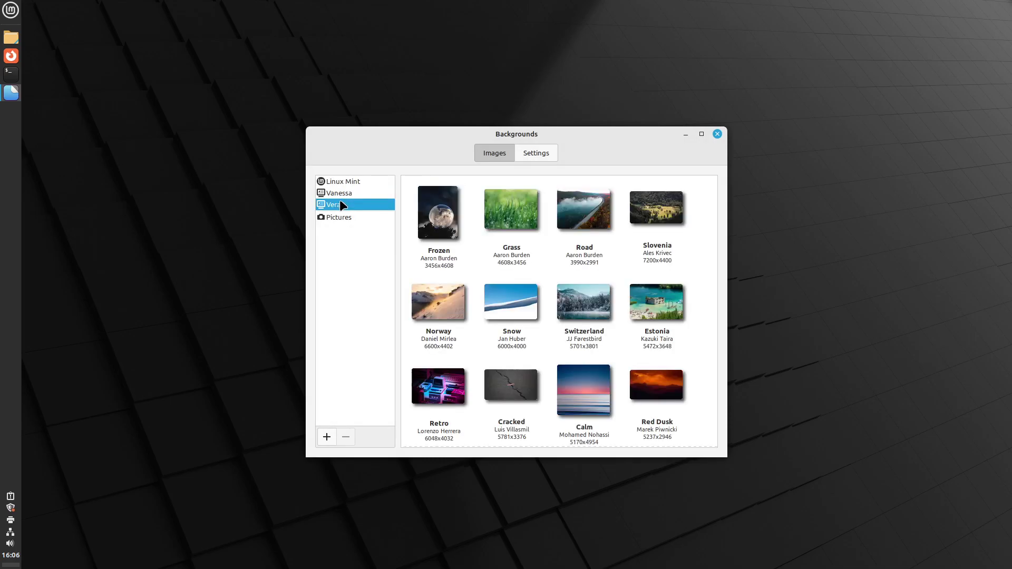
drag(710, 199, 710, 336)
click(495, 321)
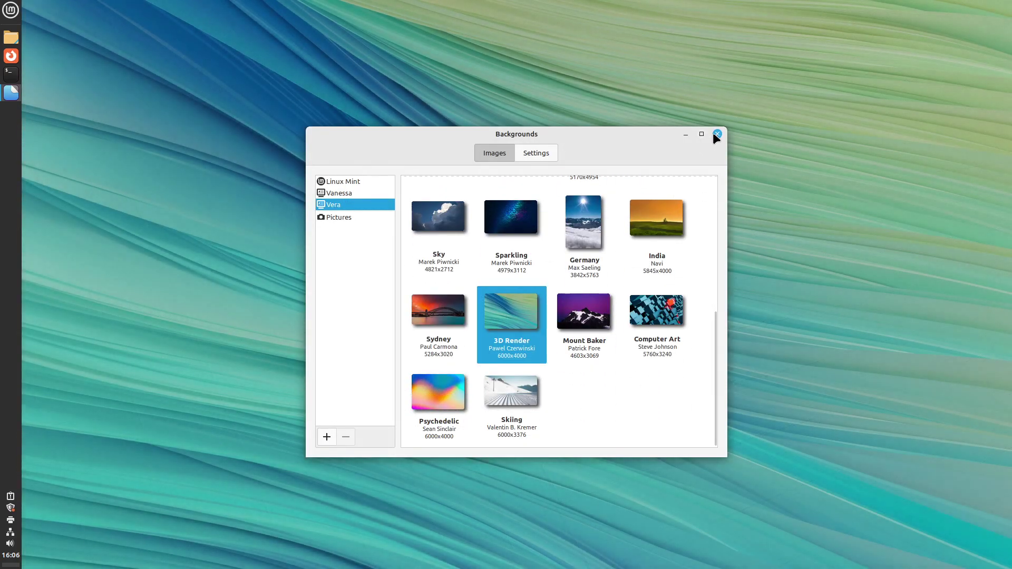
click(717, 134)
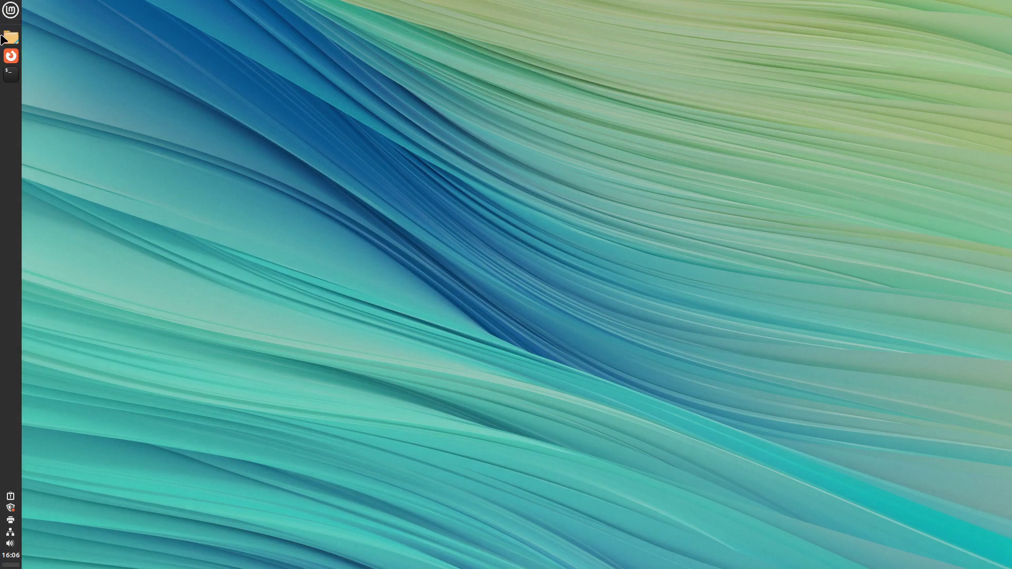
Open the Menu applet's configuration from the panel menu button
click(2, 6)
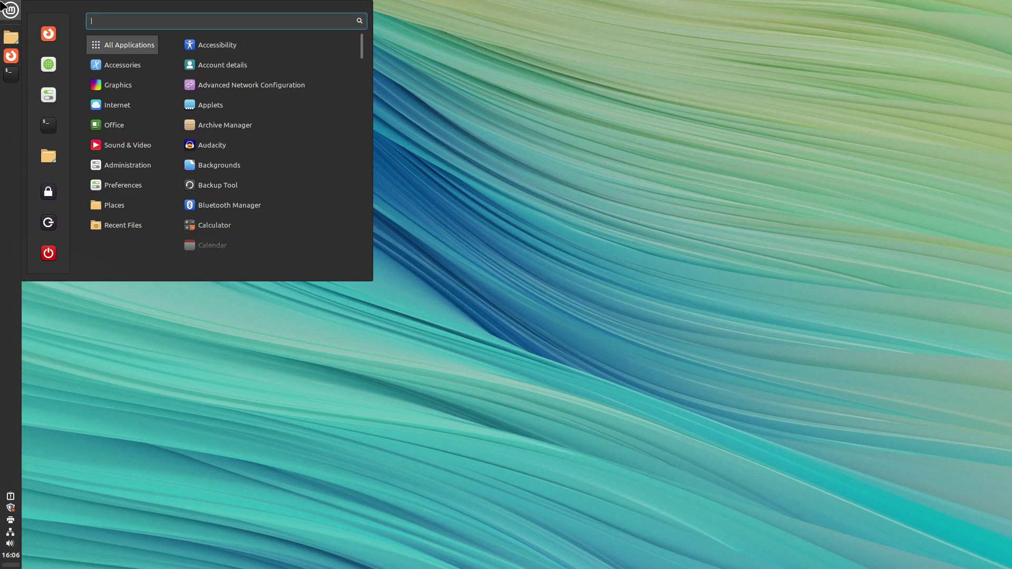
right_click(6, 10)
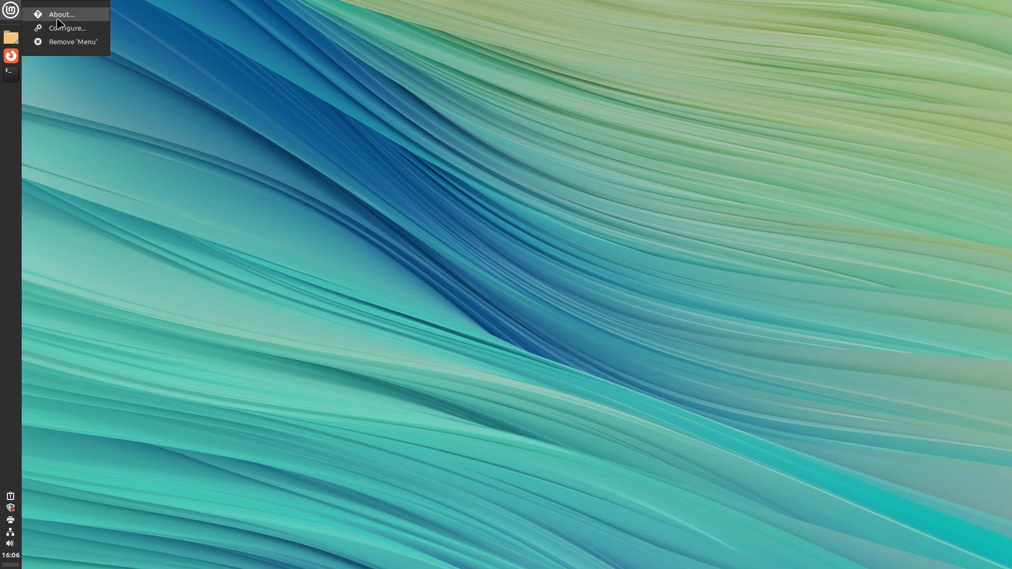
click(73, 28)
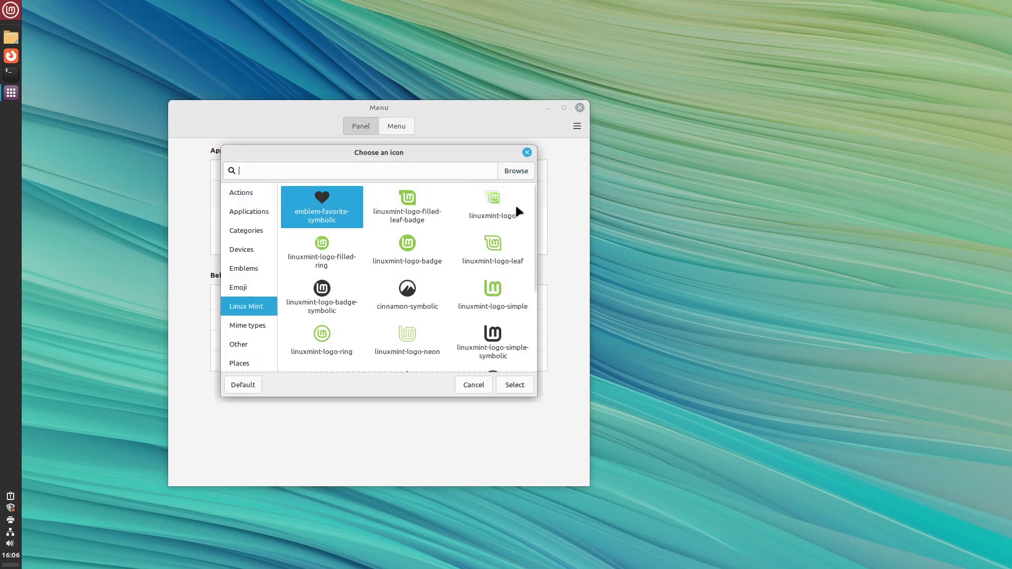
Set the menu icon to start-here-symbolic, close the settings, and test the menu button
scroll(532, 207, down, 1)
drag(538, 218, 546, 312)
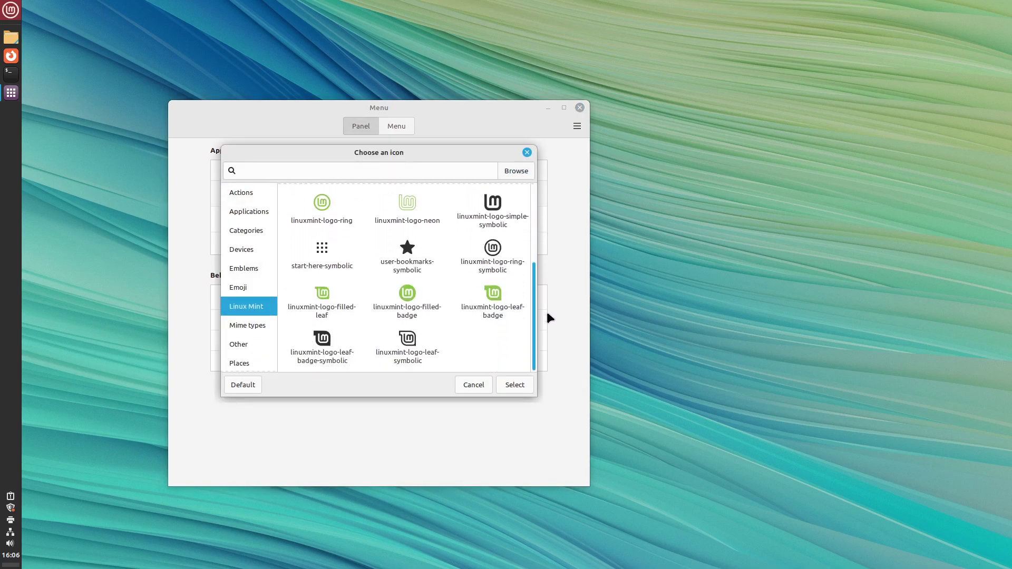
click(321, 258)
click(514, 385)
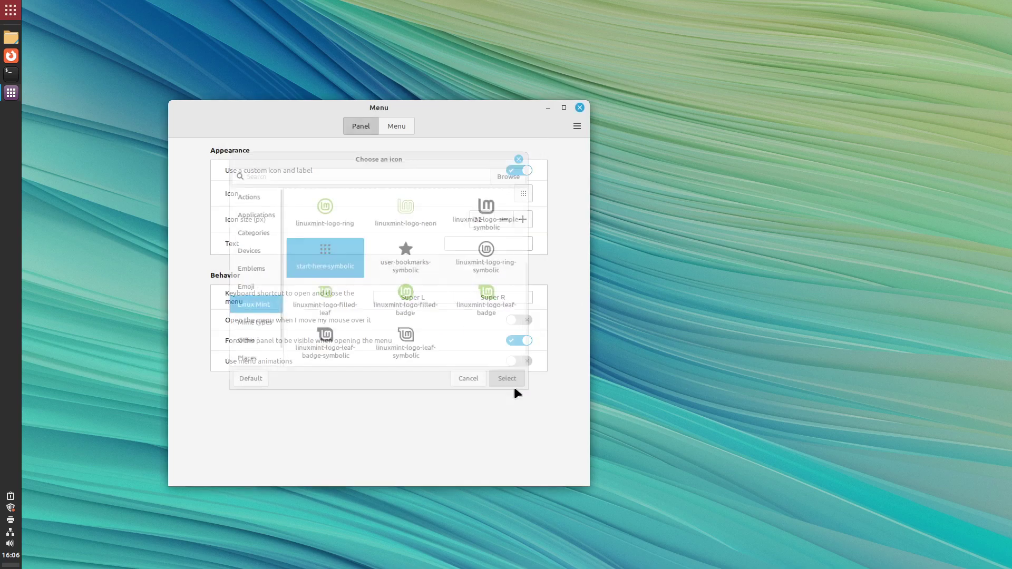
click(575, 105)
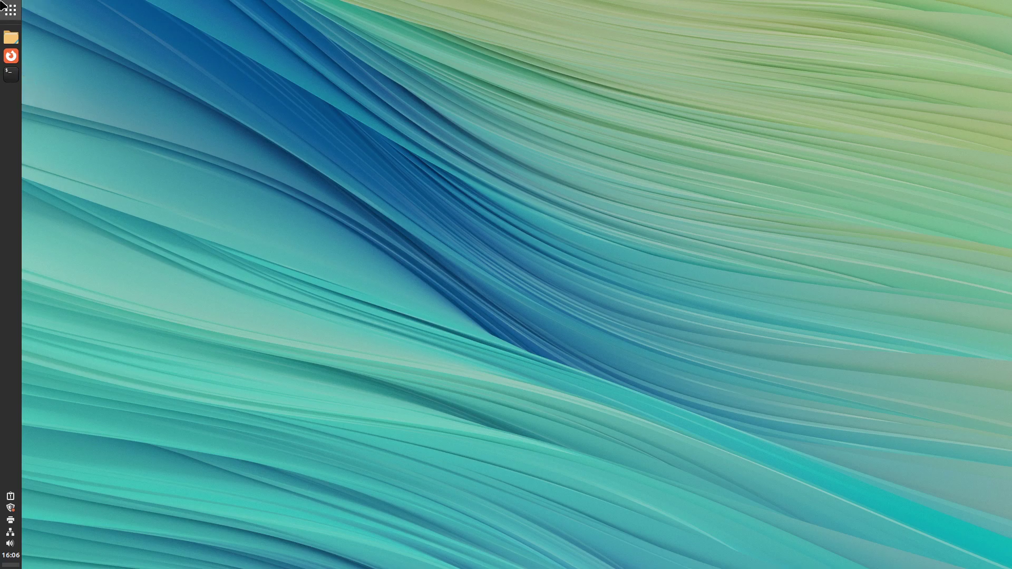
click(10, 10)
key(Escape)
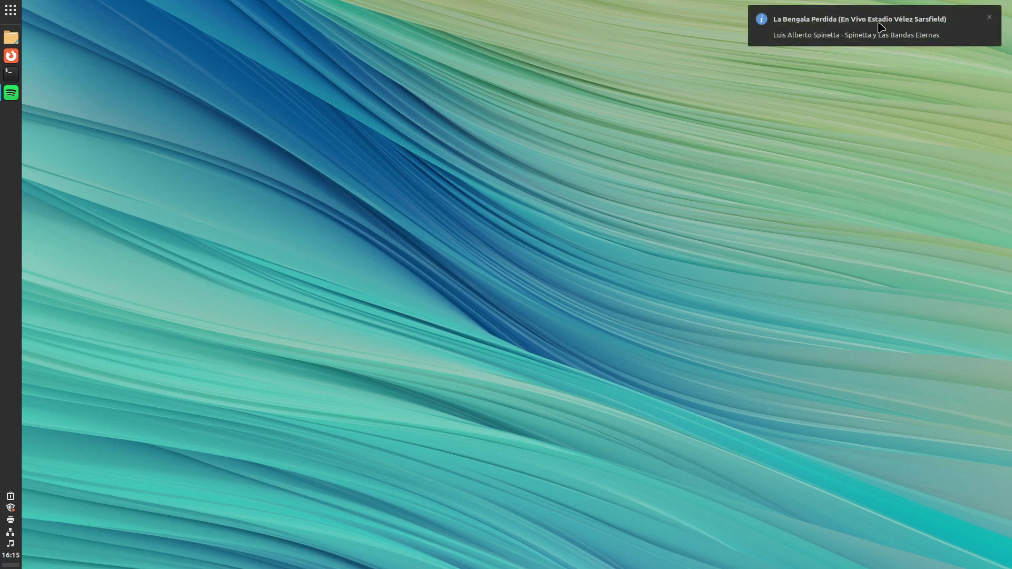
Skip ahead two Spotify tracks with the next-track key and dismiss the now-playing notification
key(XF86AudioNext)
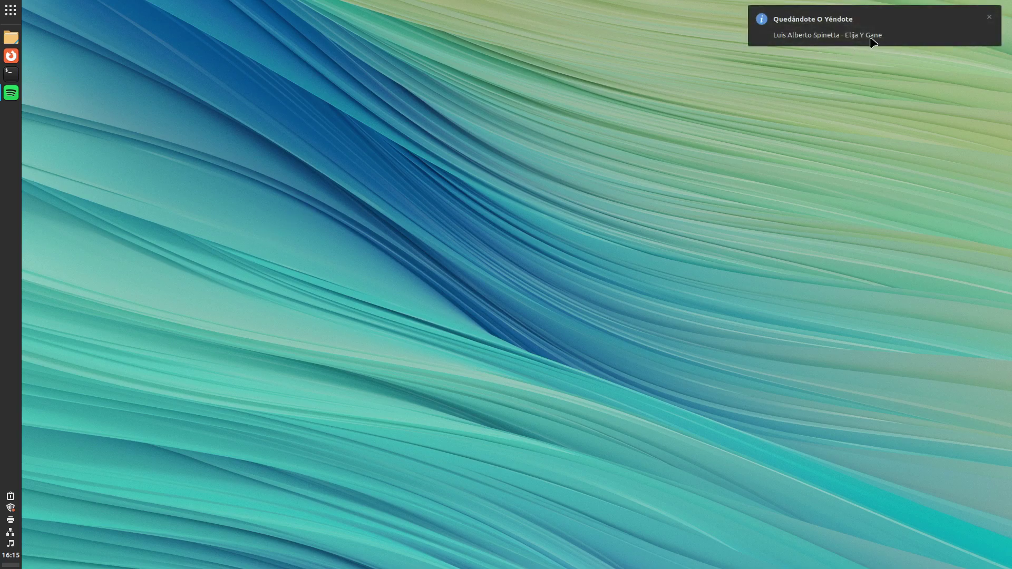
key(XF86AudioNext)
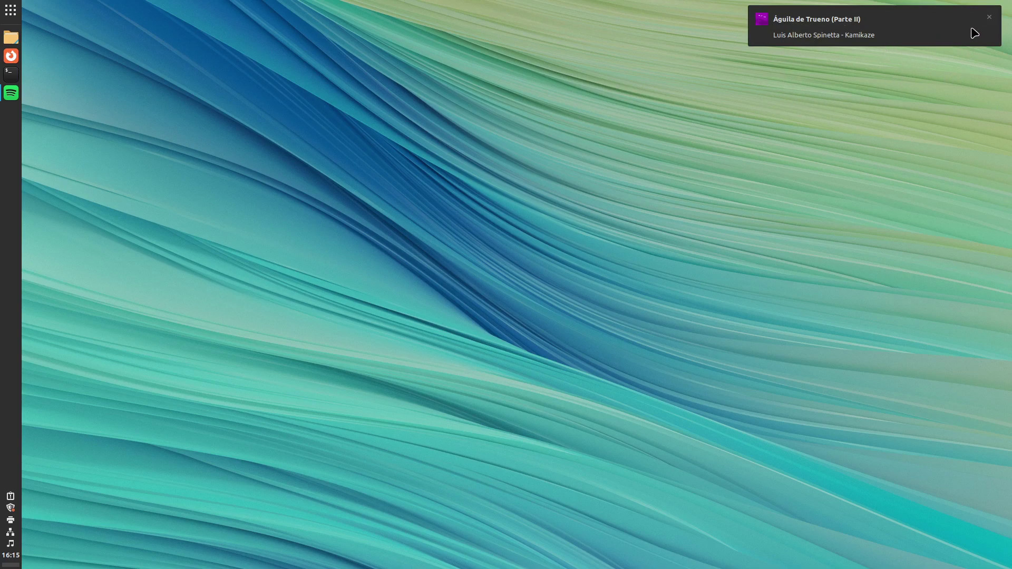
click(989, 17)
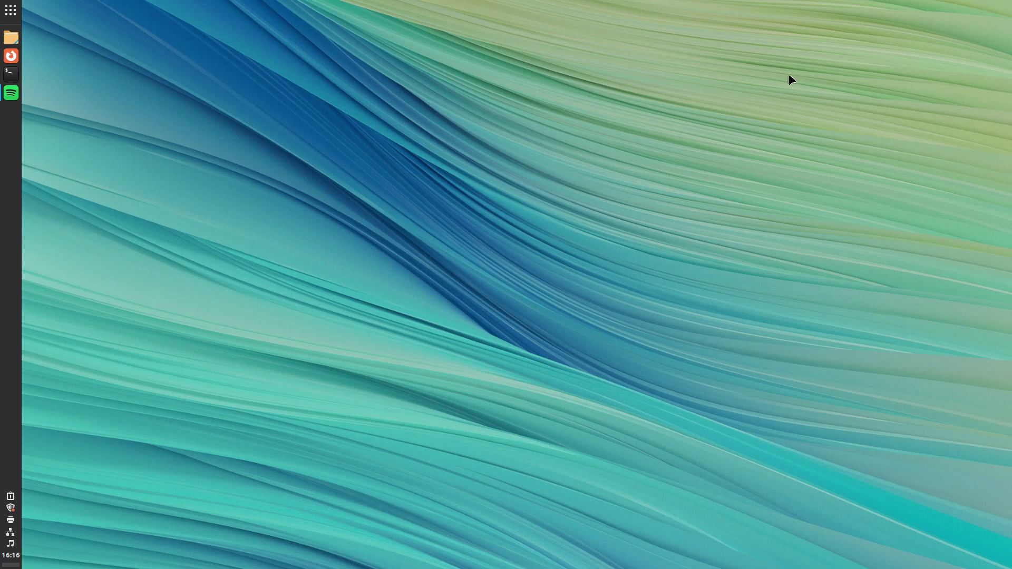
Search the menu for 'notif', turn off Enable notifications, and close the Notifications window
click(2, 3)
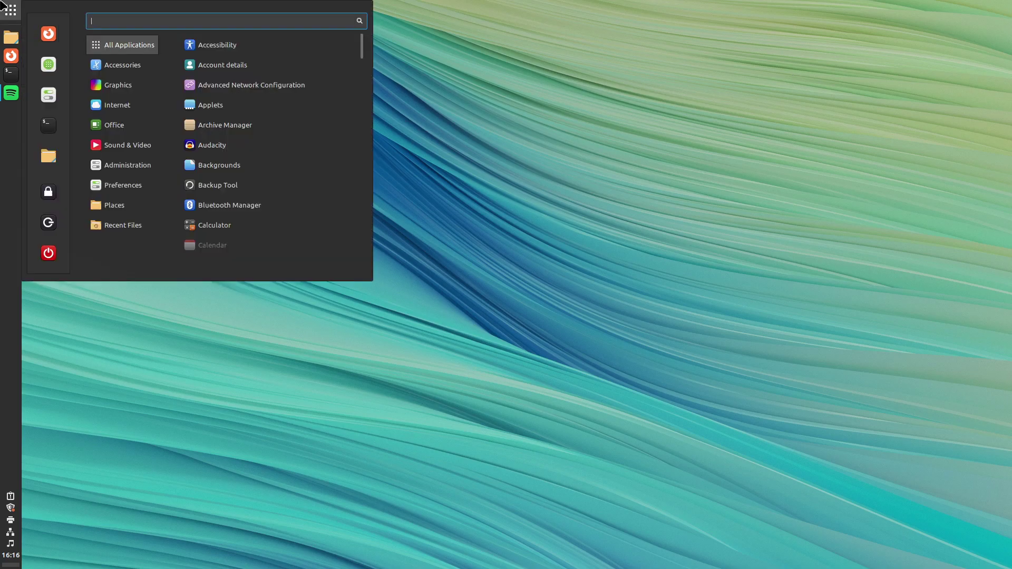
text(notif)
key(Return)
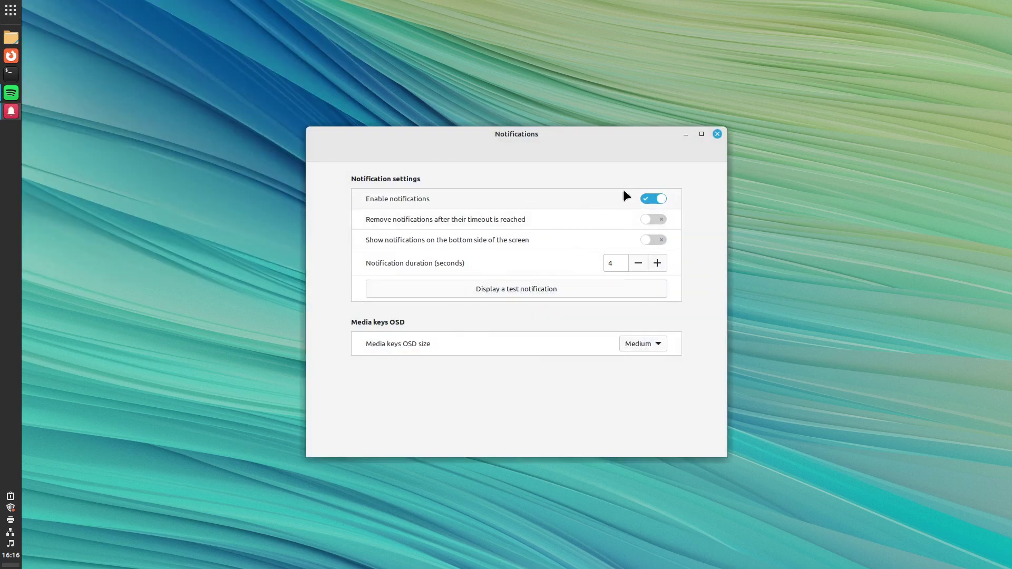
click(653, 200)
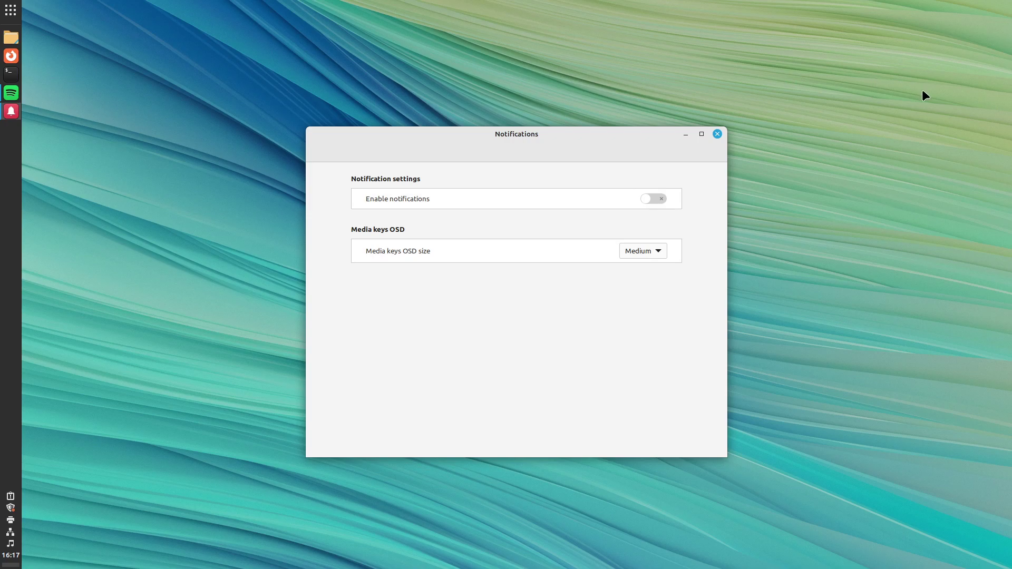
click(717, 134)
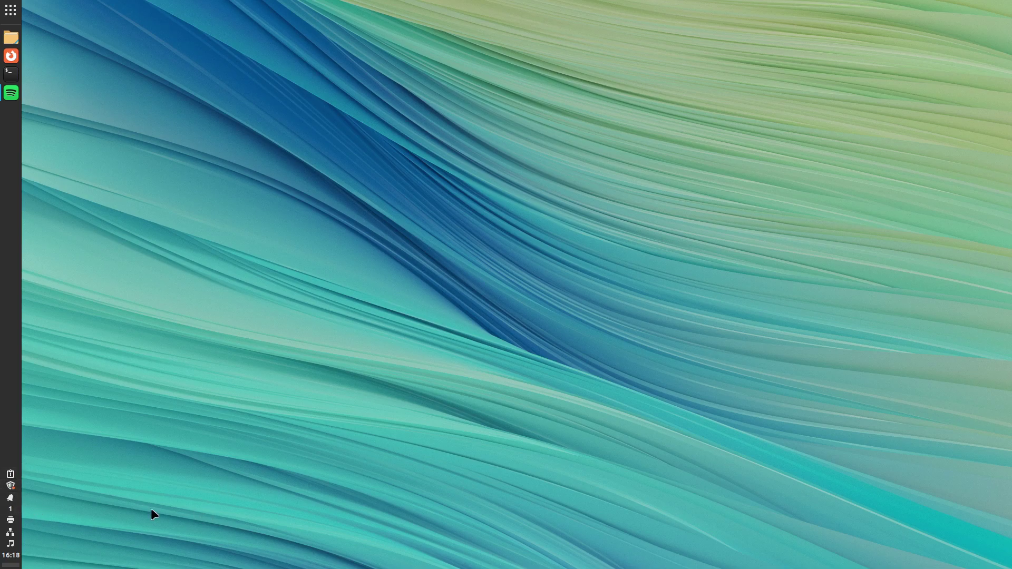
Clear the pending notification, then remove the Notifications applet from the panel, confirming with Yes
click(10, 503)
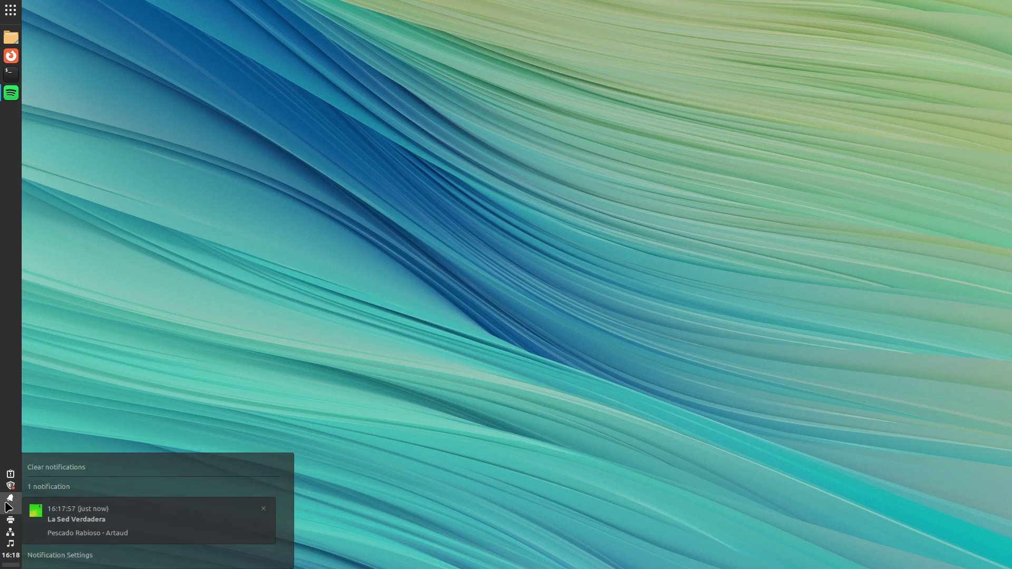
click(77, 468)
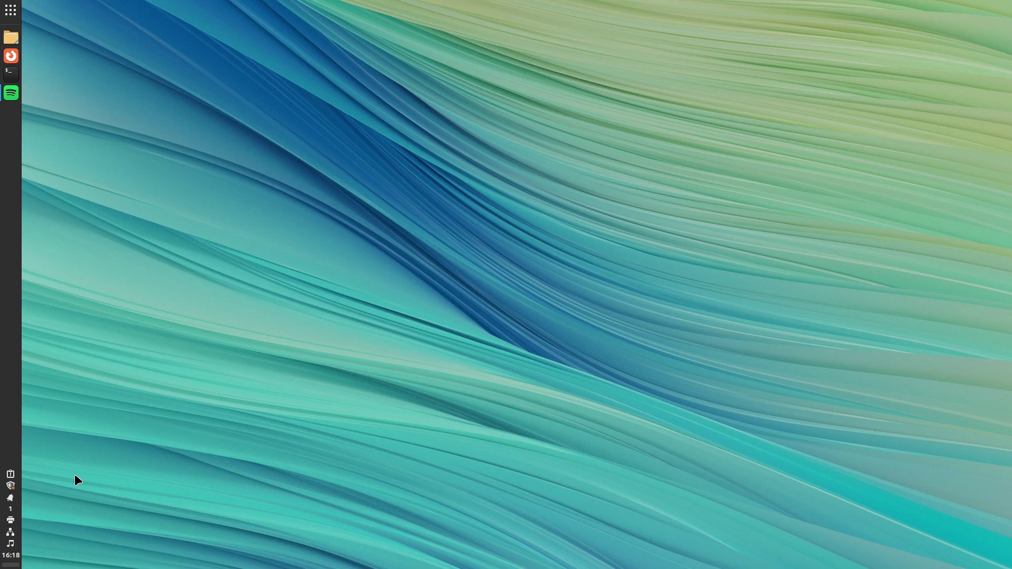
right_click(10, 501)
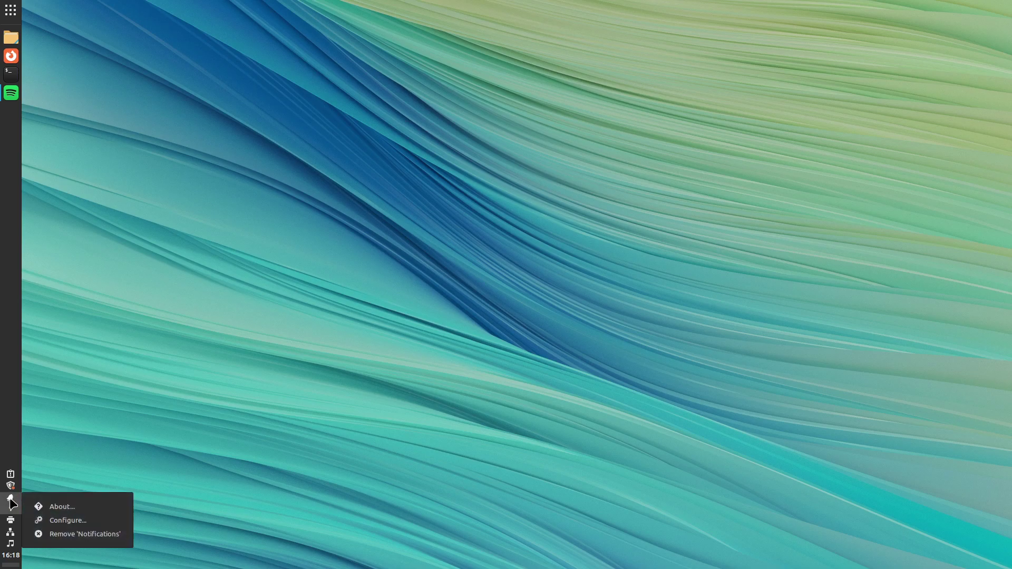
click(74, 535)
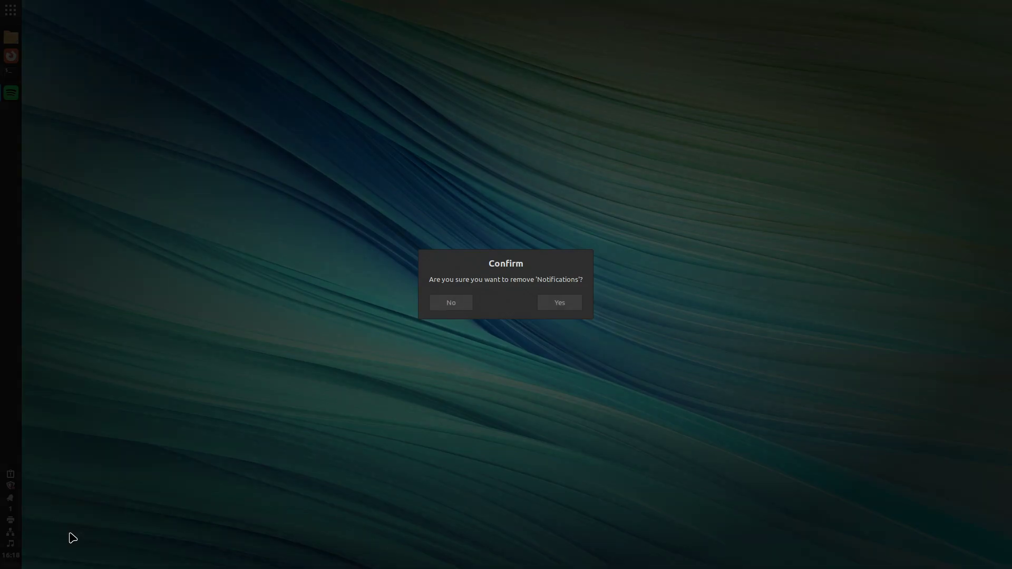
click(550, 309)
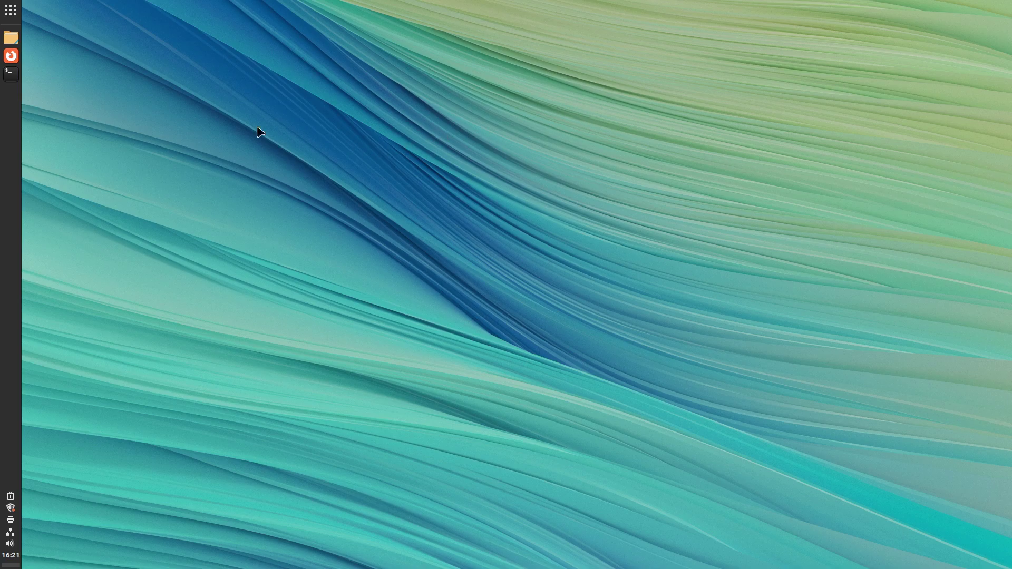
Open the Home folder in Files and reposition its window on screen
click(11, 40)
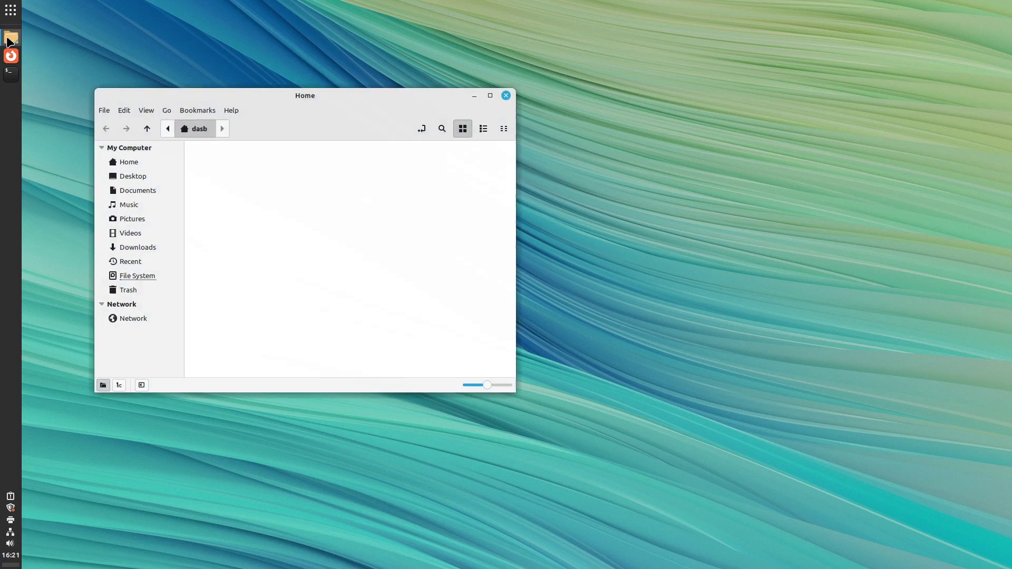
click(576, 128)
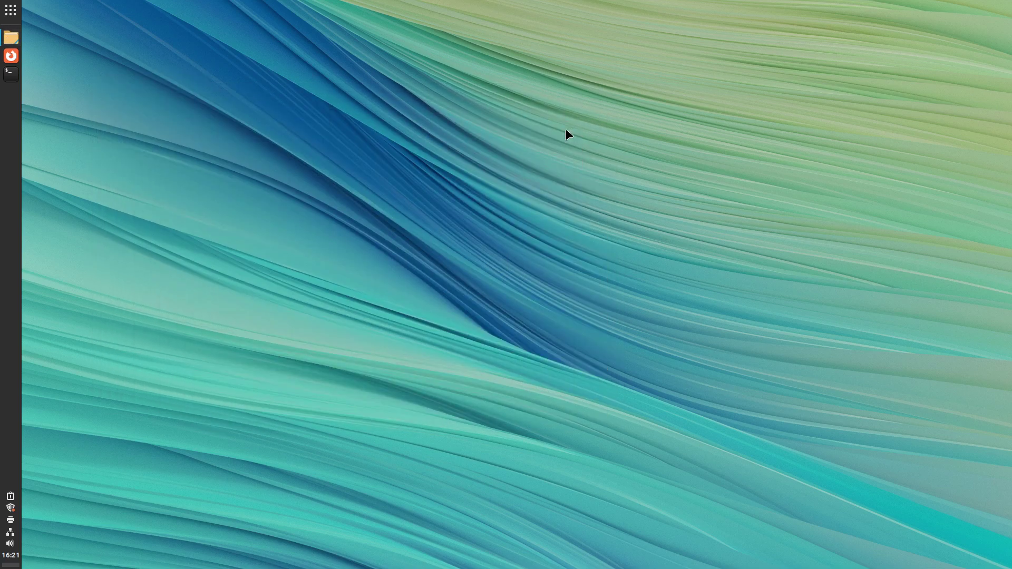
click(10, 41)
drag(328, 128, 566, 157)
click(889, 162)
click(10, 38)
Launch the Effects settings by searching 'effects' in the application menu
click(10, 10)
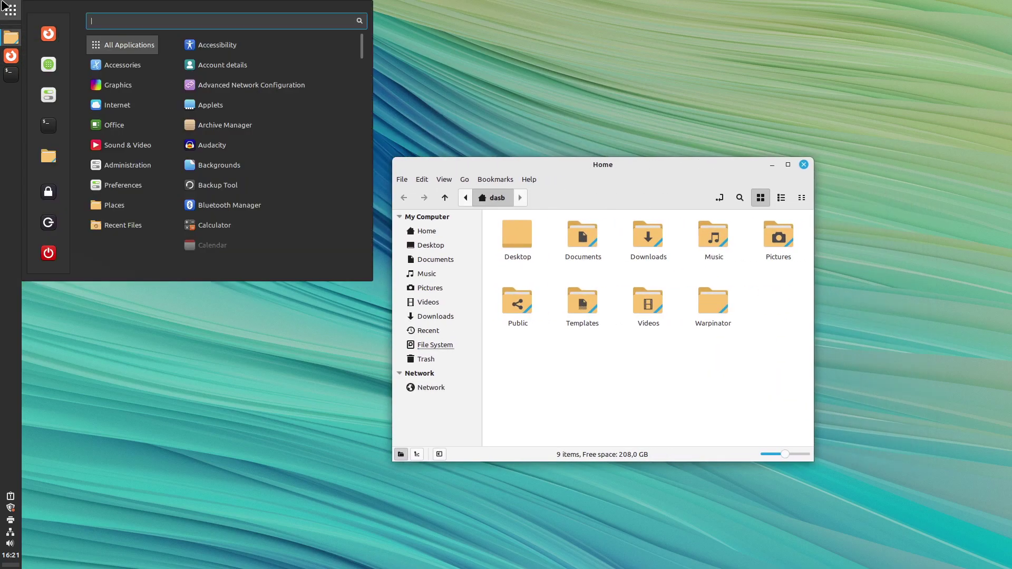
text(effects)
key(Return)
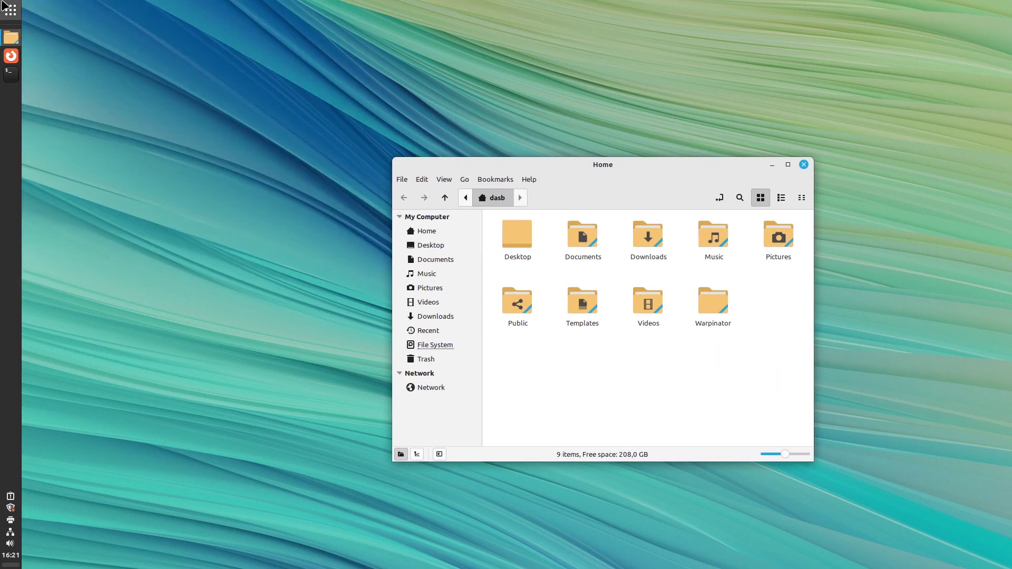
Switch off desktop and window effects, then close the Effects window
drag(535, 147, 474, 152)
click(764, 168)
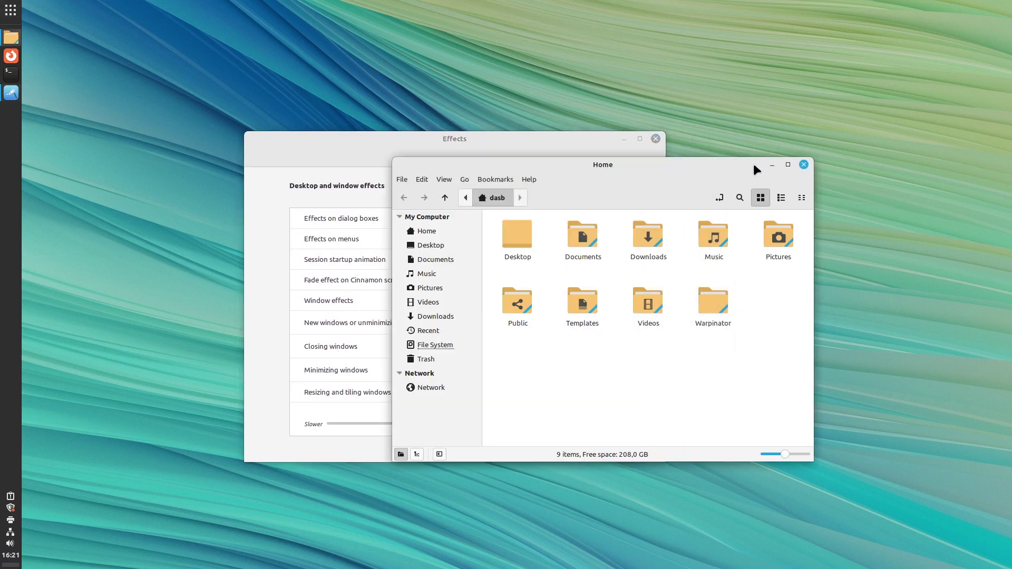
click(773, 165)
click(609, 186)
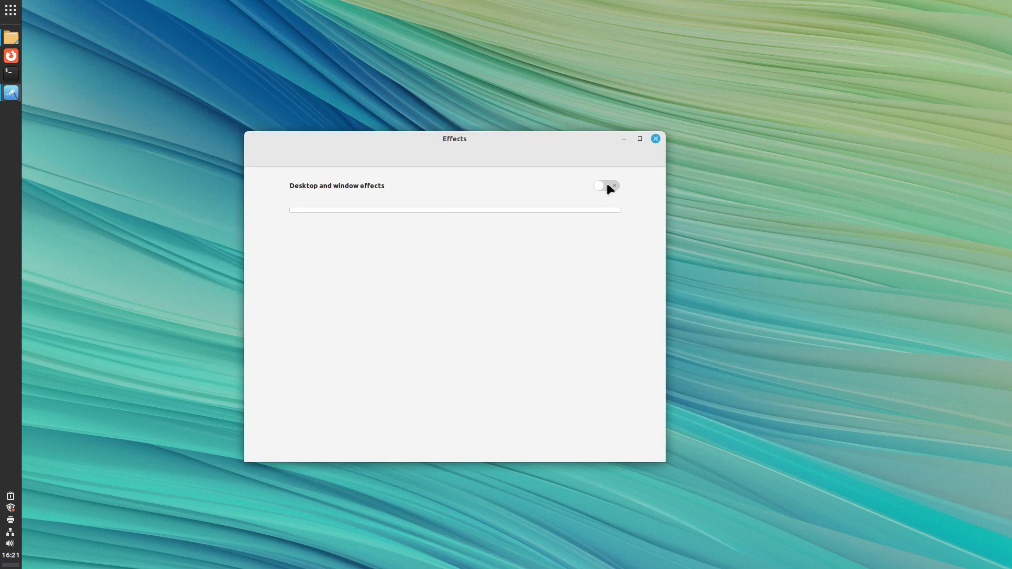
key(space)
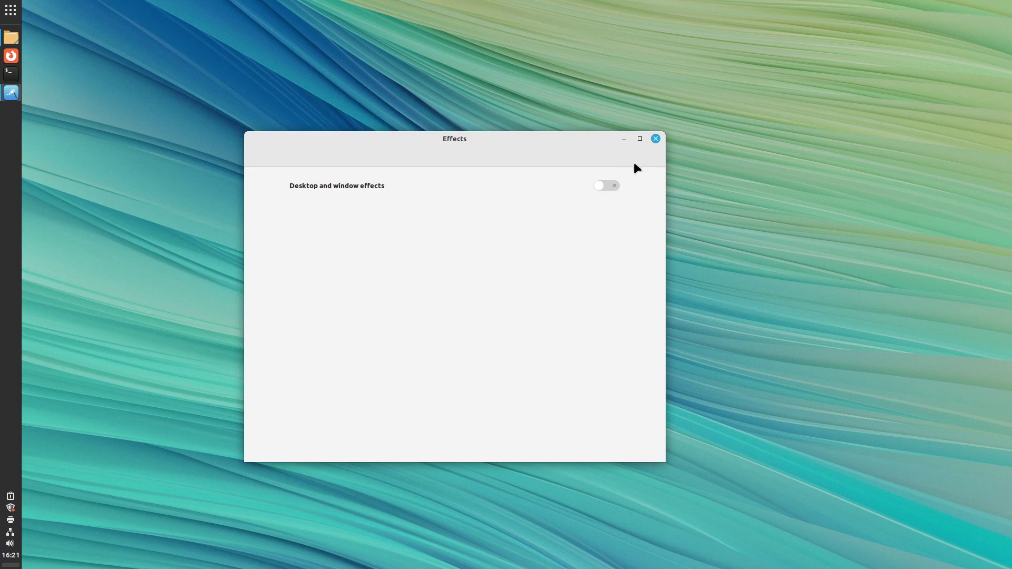
click(656, 139)
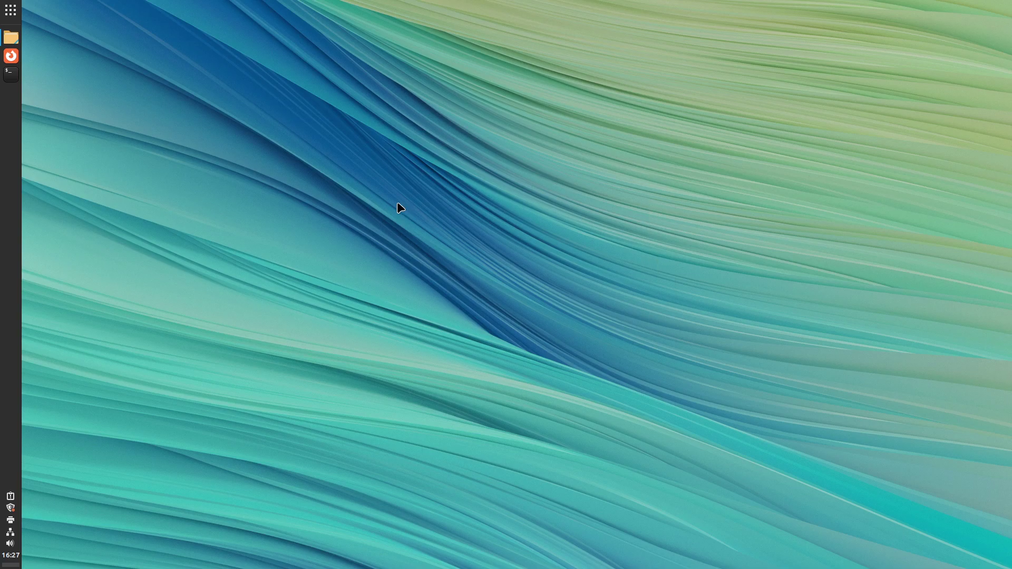
Open Downloads in Files and open the code_1.76.1 .deb in the package installer
click(11, 37)
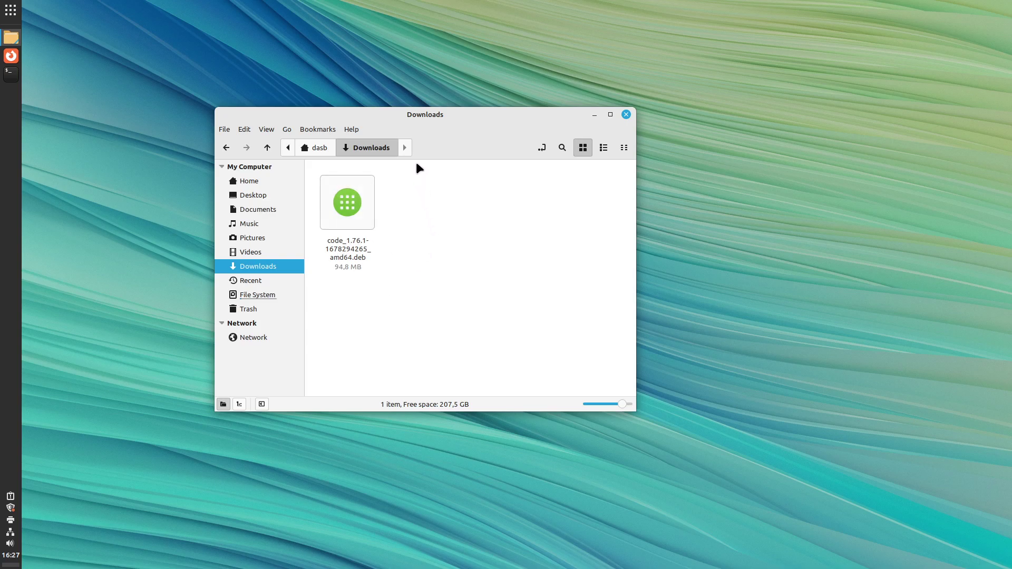
drag(432, 114, 495, 126)
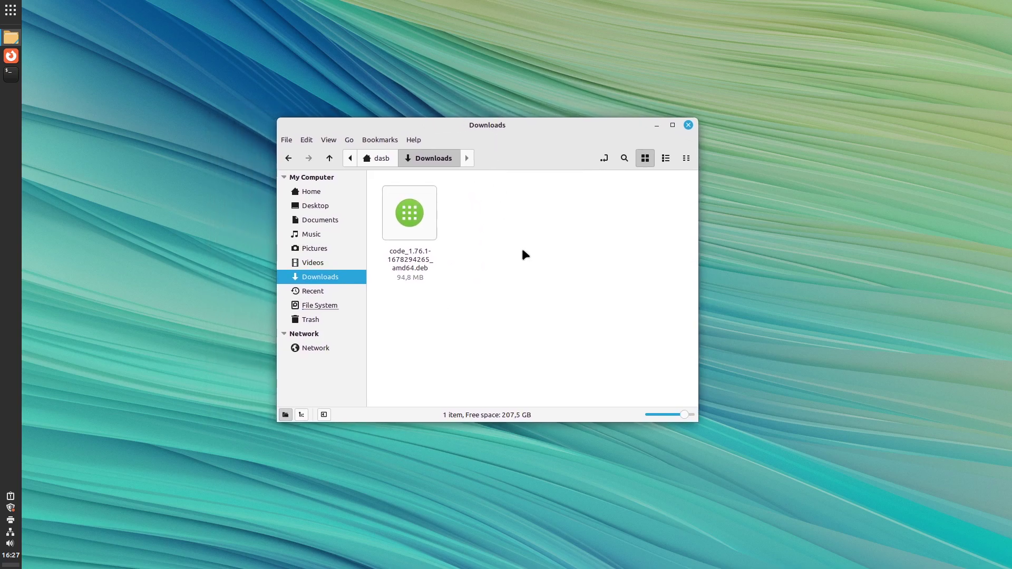
click(3, 5)
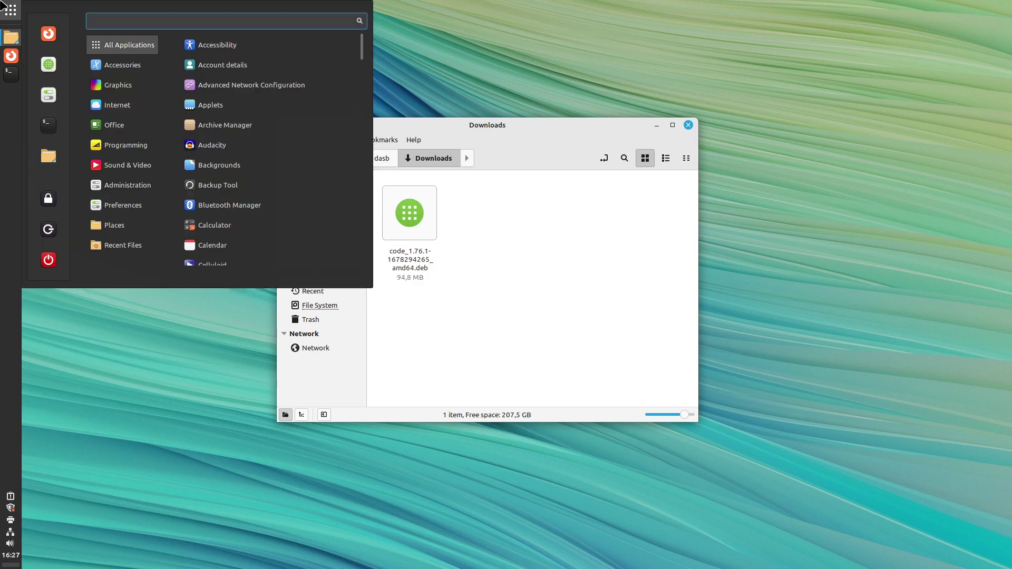
text(code)
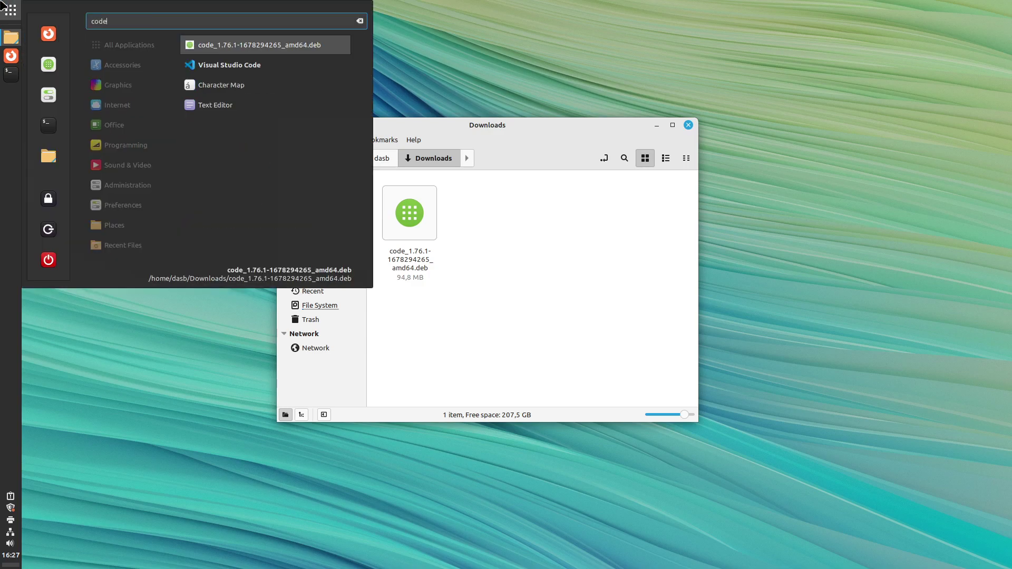
key(Return)
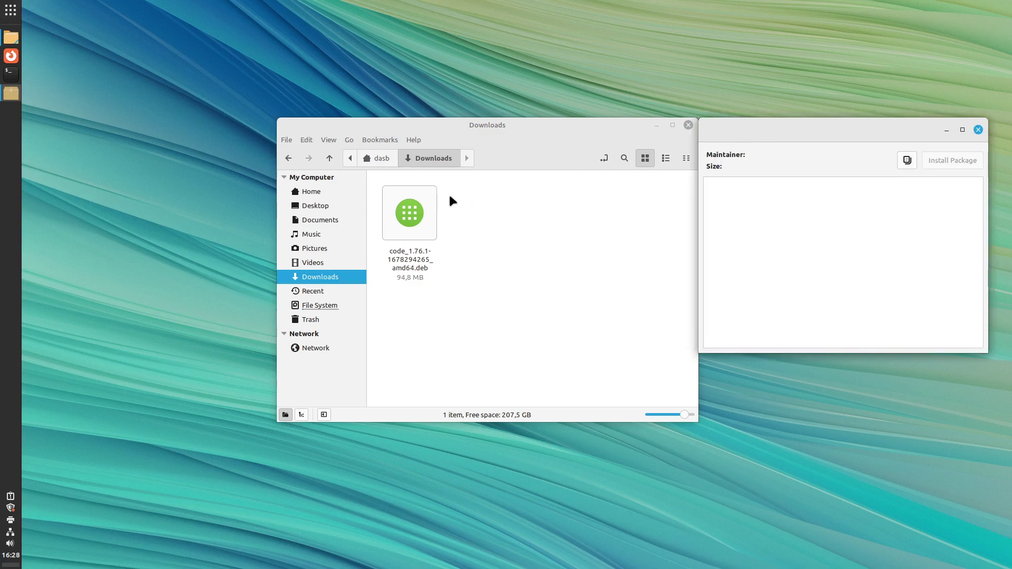
Move the Downloads window left, search the menu for 'code' again, then dismiss it
drag(469, 125, 363, 124)
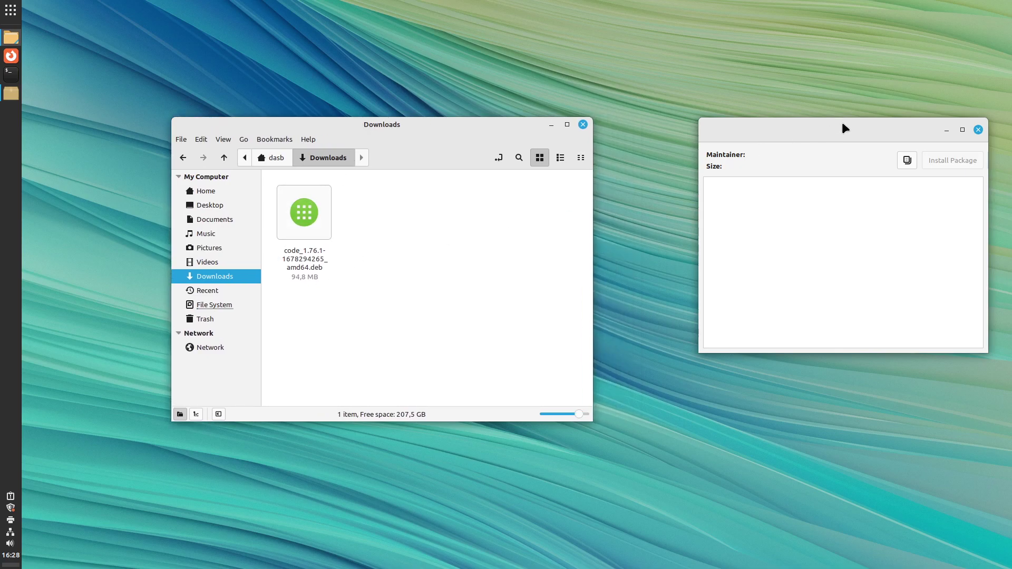
click(6, 7)
text(code)
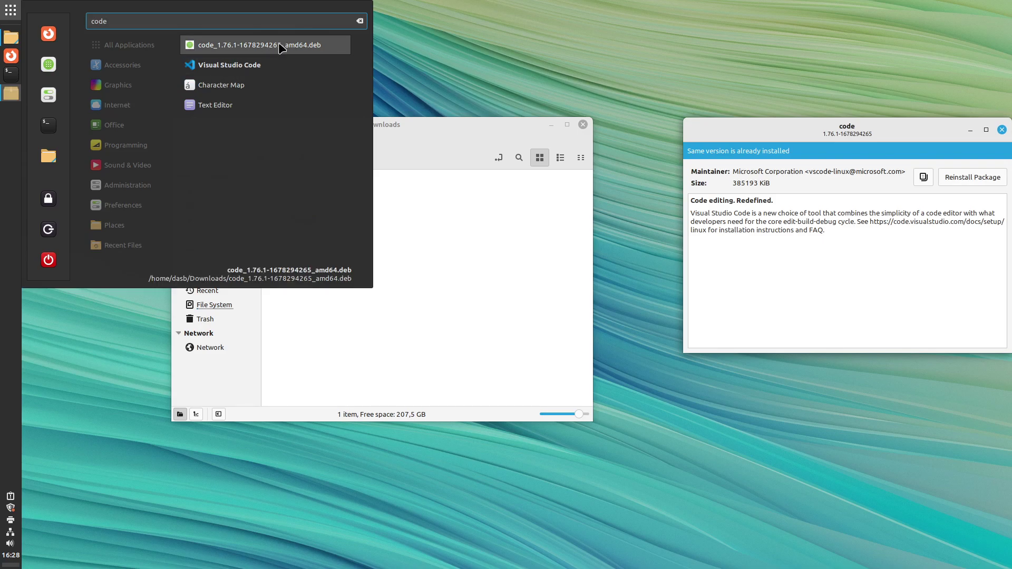
click(495, 210)
Close the installer, delete the code .deb from Downloads, and check a 'code' menu search
click(1002, 130)
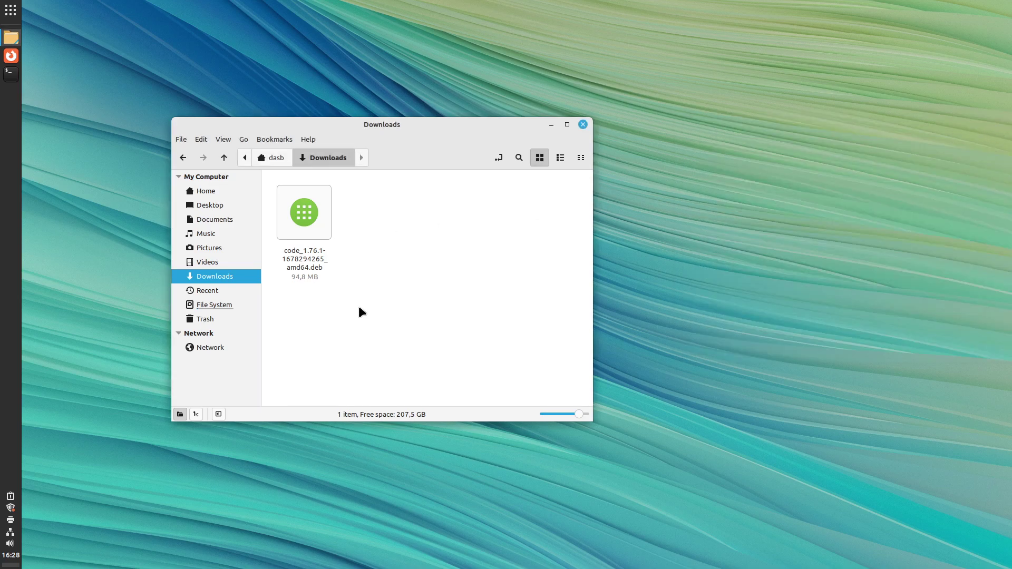
drag(356, 332, 296, 226)
key(Delete)
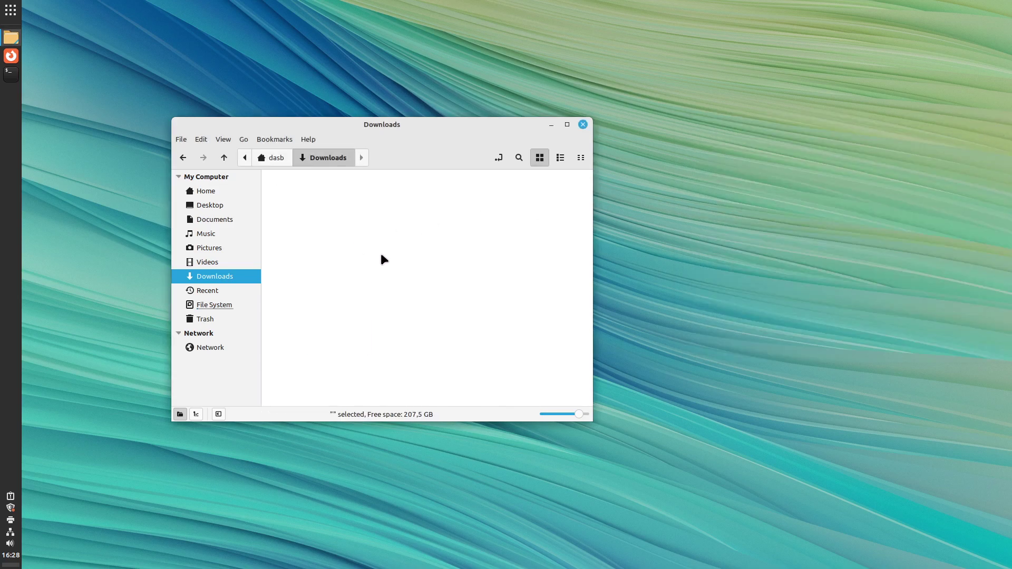
click(3, 10)
text(code)
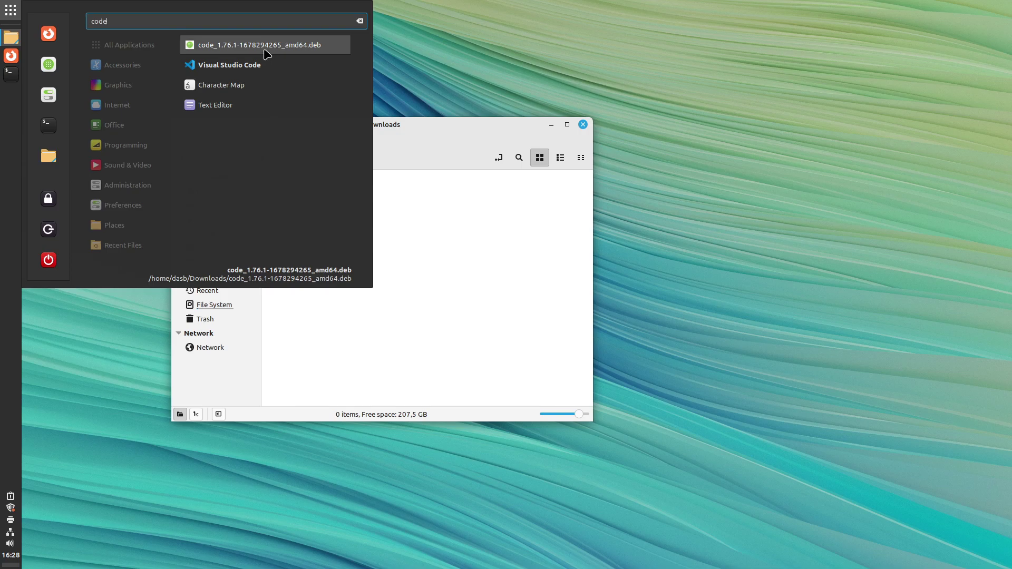
click(442, 204)
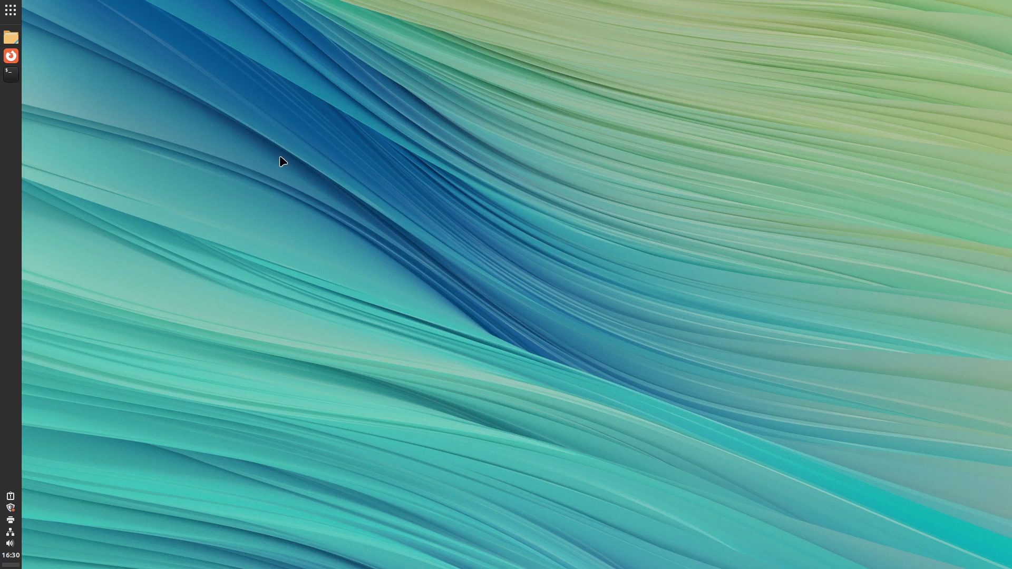
click(11, 12)
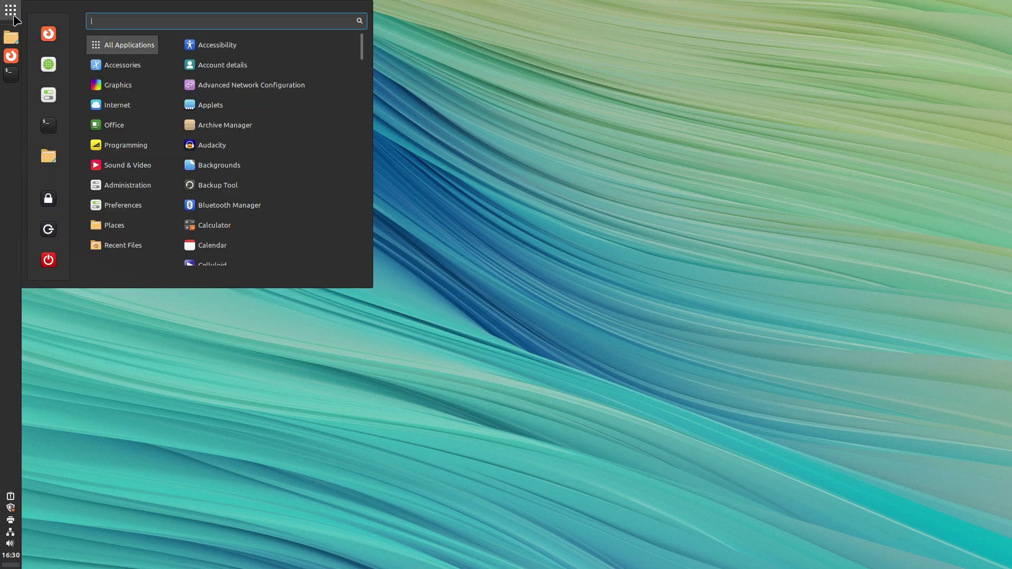
text(M)
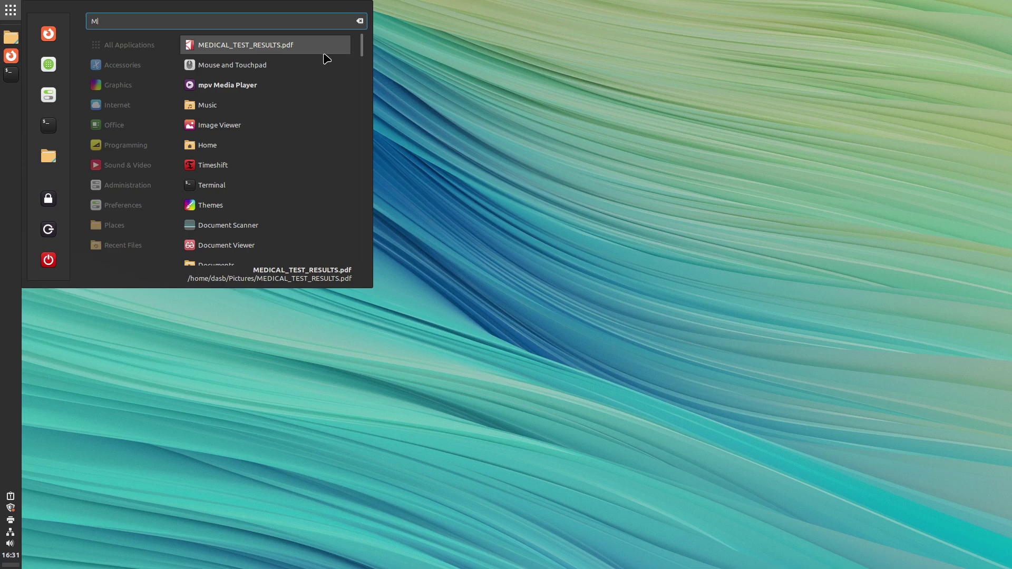
Switch off Show recents on the Menu tab of the Menu applet settings
click(413, 91)
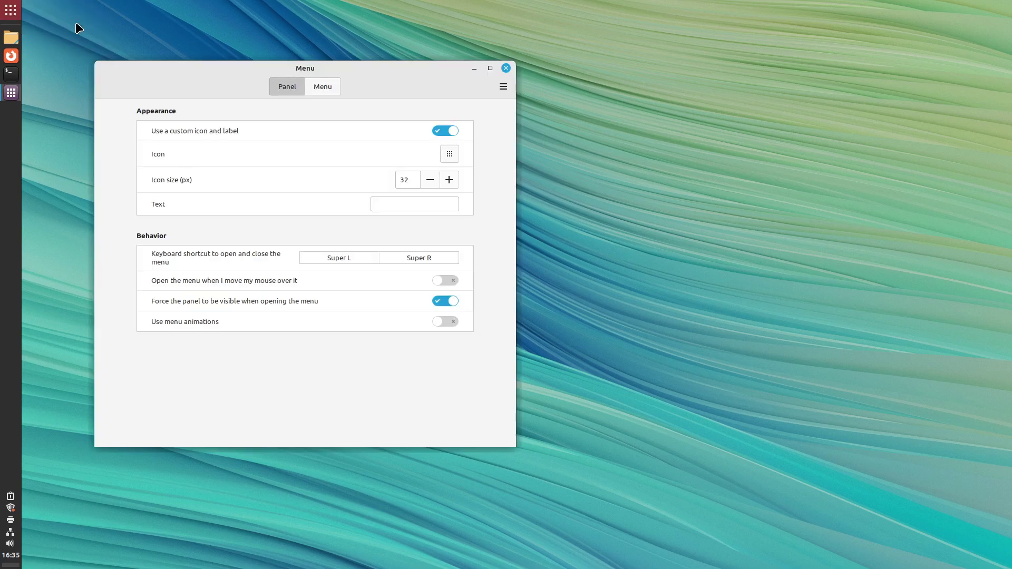
drag(300, 70, 343, 73)
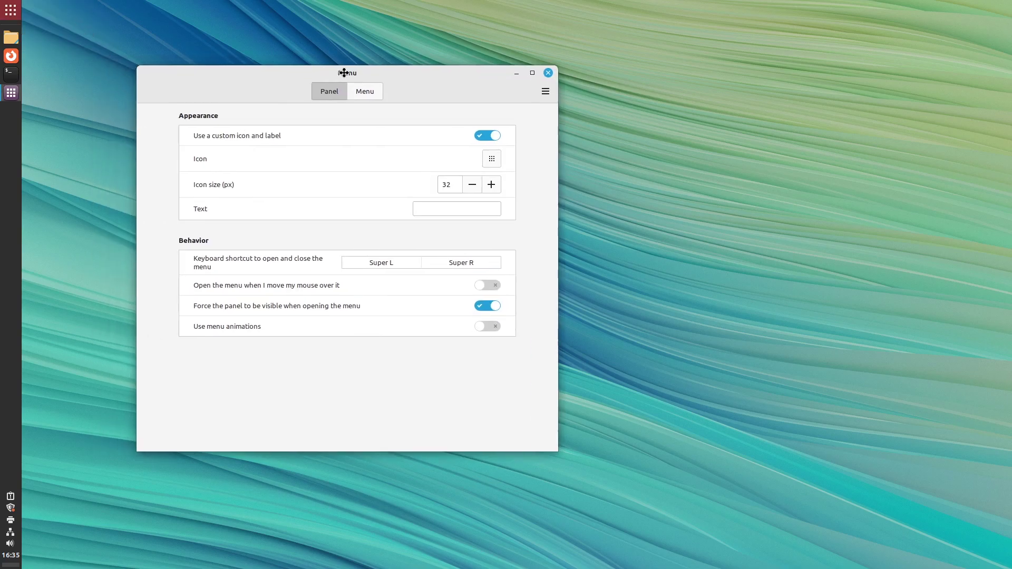
click(363, 90)
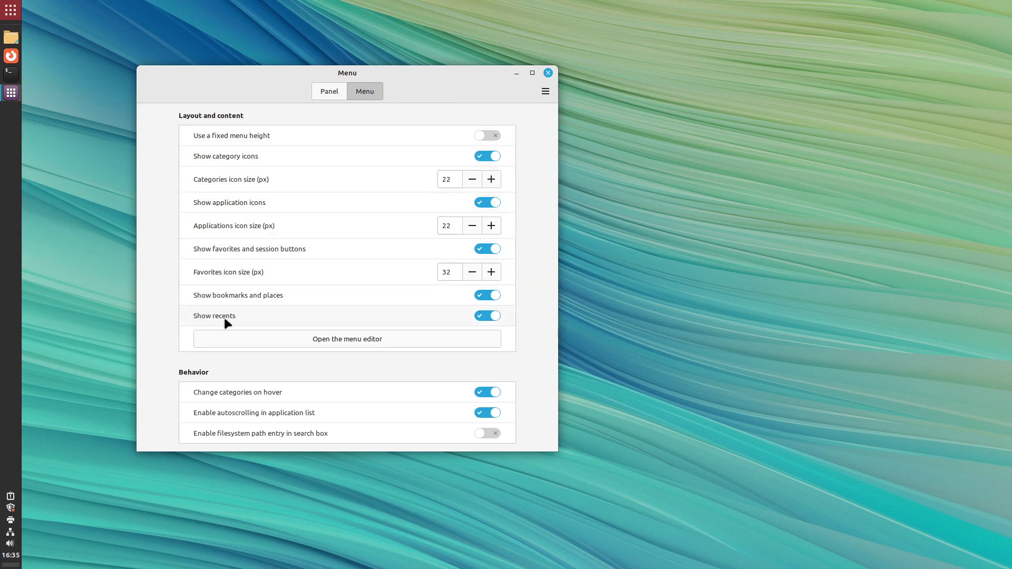
click(485, 317)
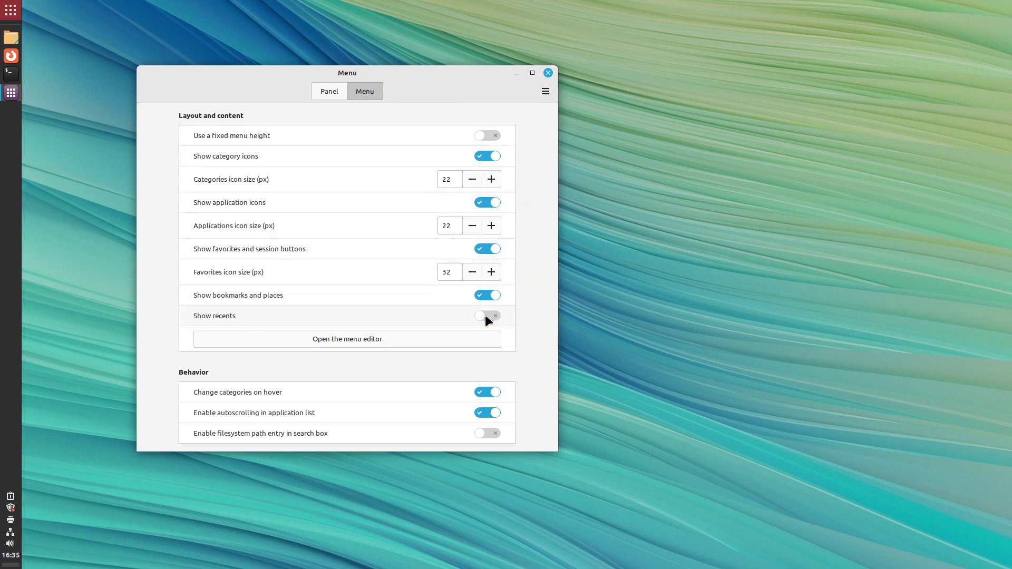
Close Menu settings and search 'MEDIC' and 'code' to confirm no recent files appear
click(549, 72)
click(11, 11)
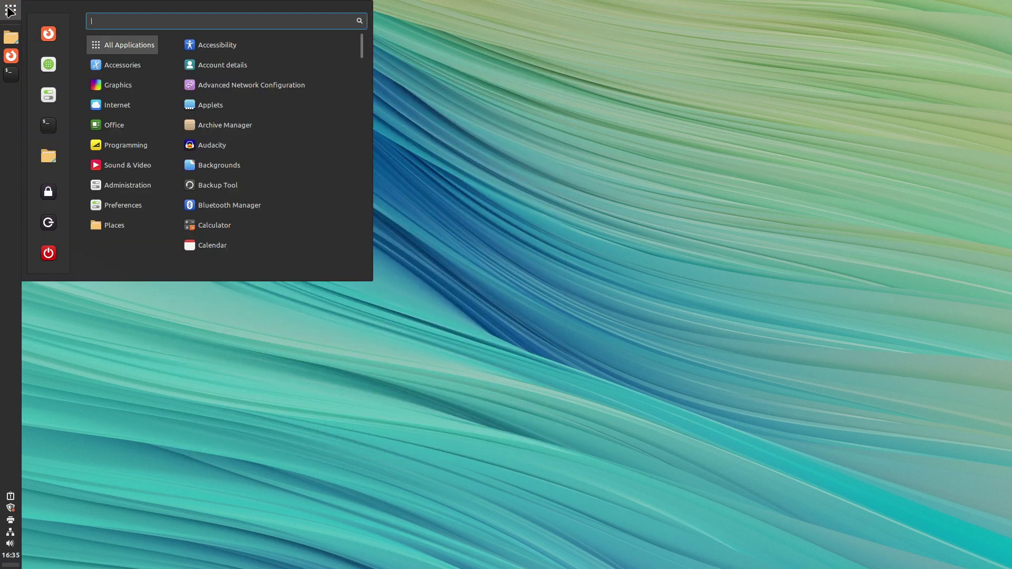
text(MEDIC)
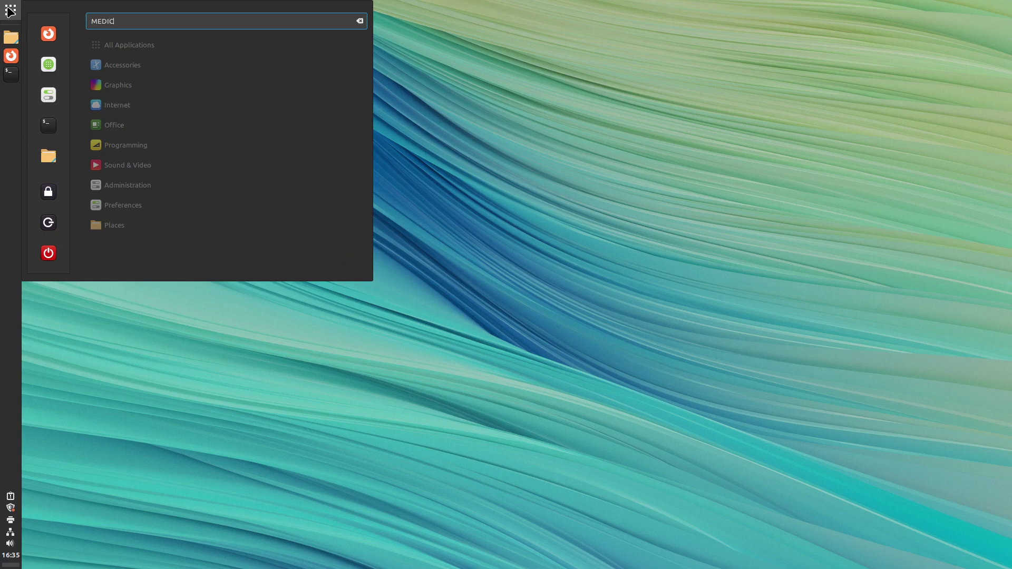
key(Escape)
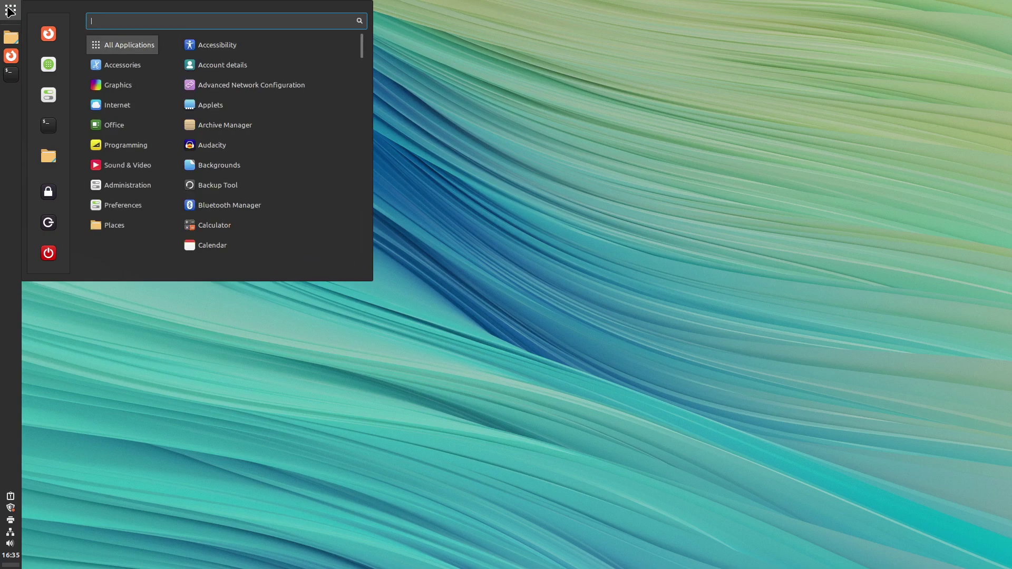
text(code)
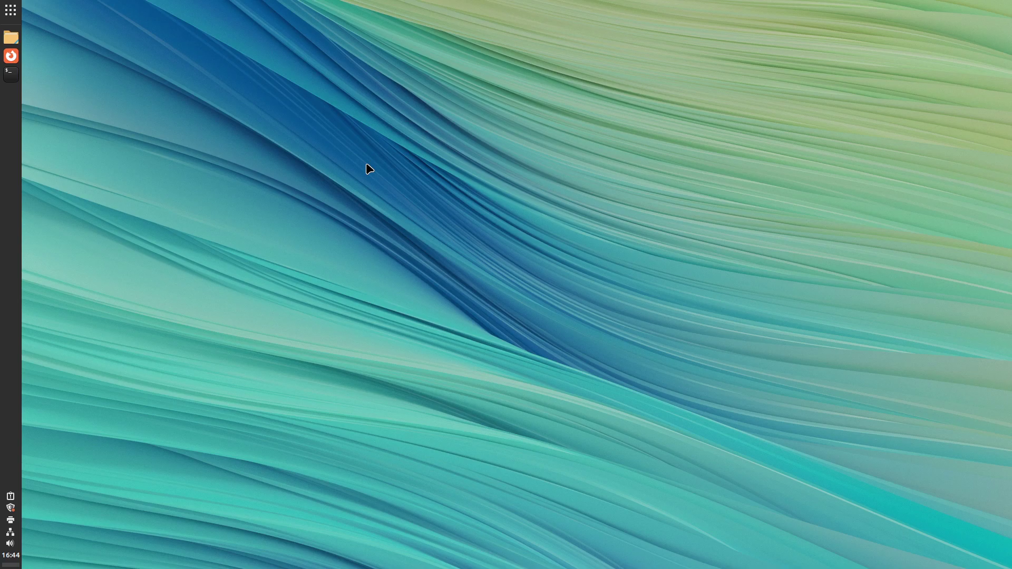
Open a terminal, start Neovim, and type test text, trying Esc and visual mode
click(11, 74)
drag(326, 87, 571, 169)
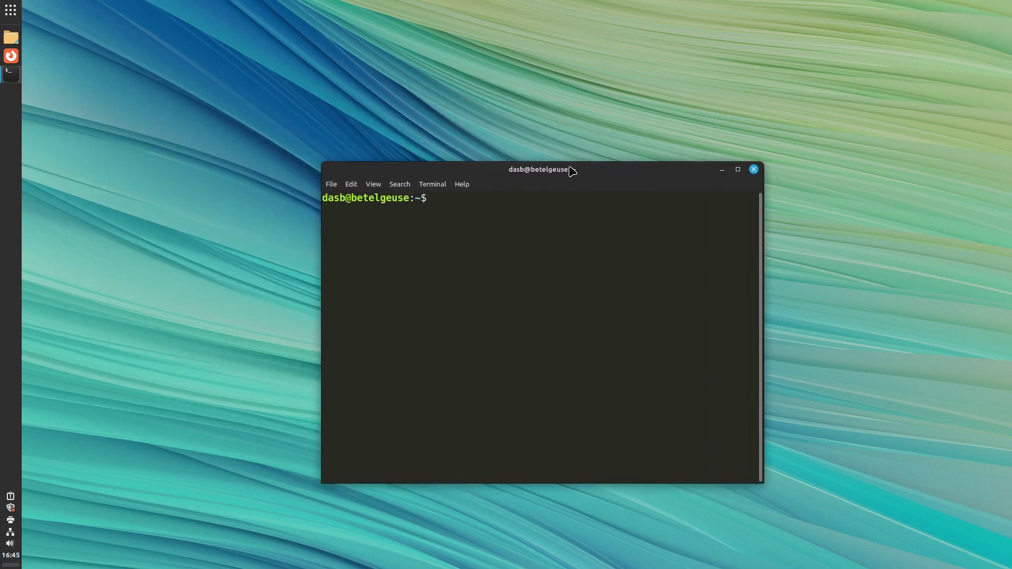
text(nvim)
key(Return)
key(i)
key(Escape)
text(i)
text(kajdsflkjaldjsfljaslf)
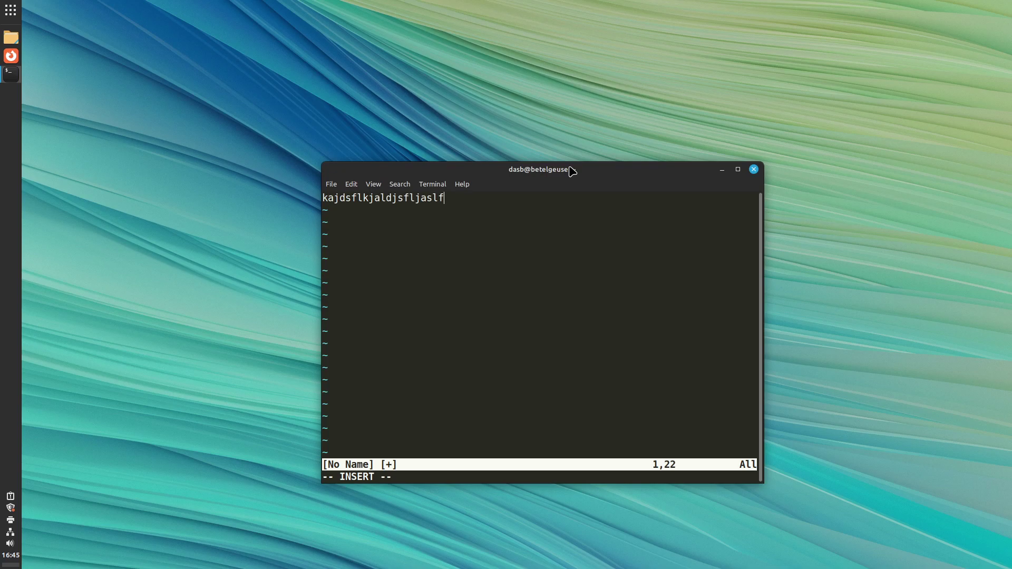
key(Escape)
key(v)
key(0)
key(Escape)
Open Firefox and type test text 'alsdkj' into the address bar
click(15, 57)
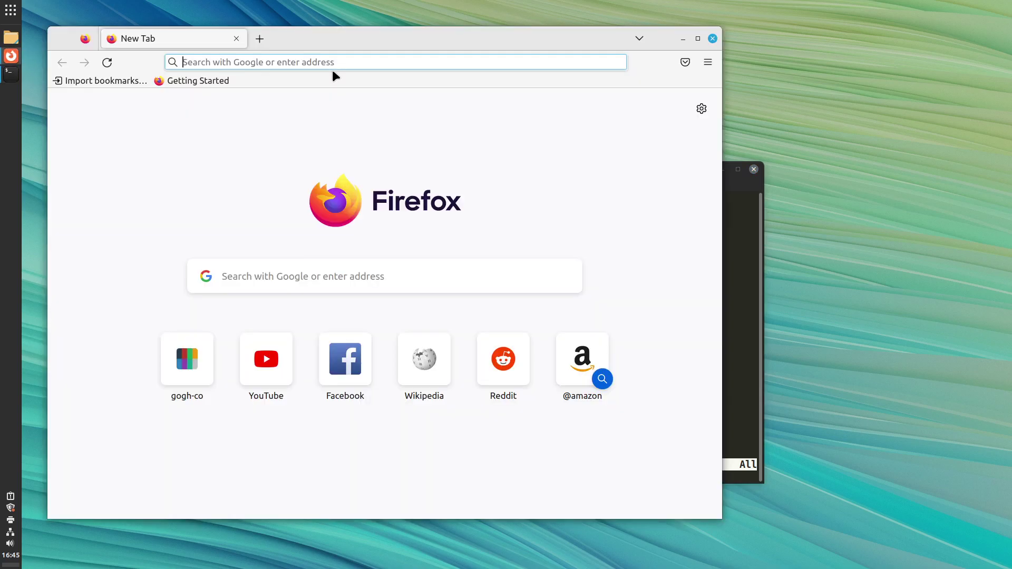
drag(387, 40, 484, 47)
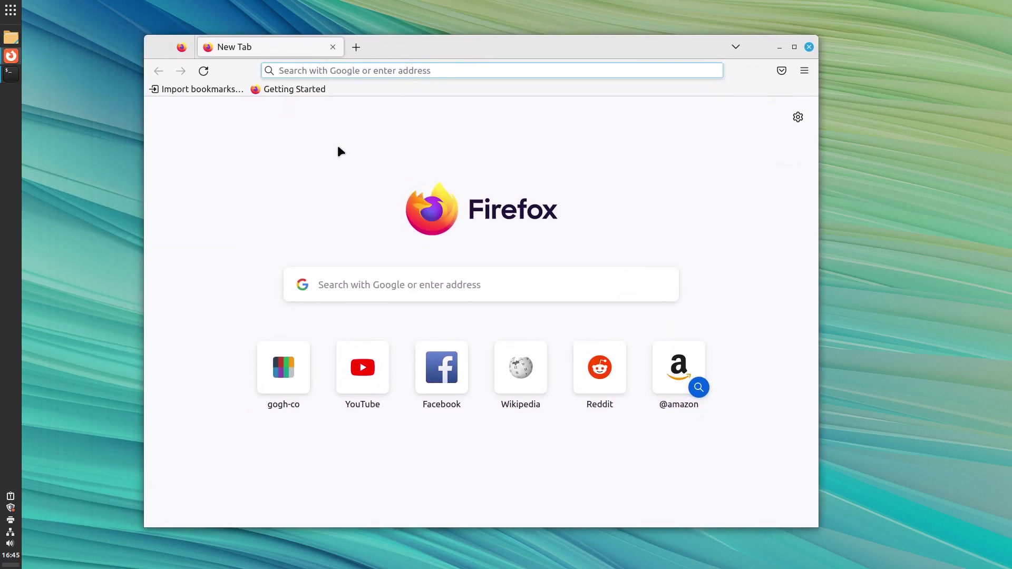
click(364, 72)
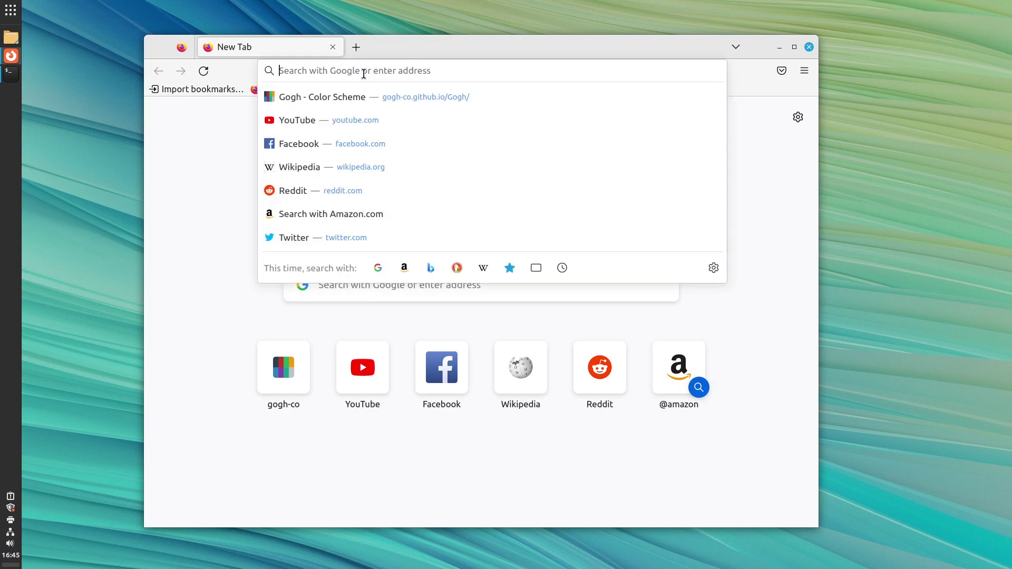
text(alsdkj)
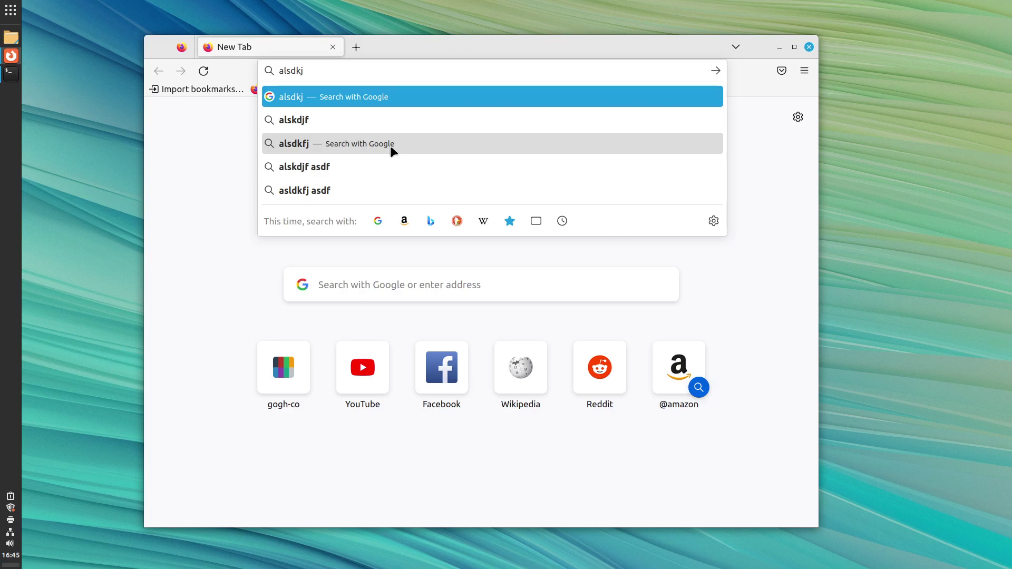
key(Escape)
Browse the default font list in Firefox Settings without changing it
click(803, 70)
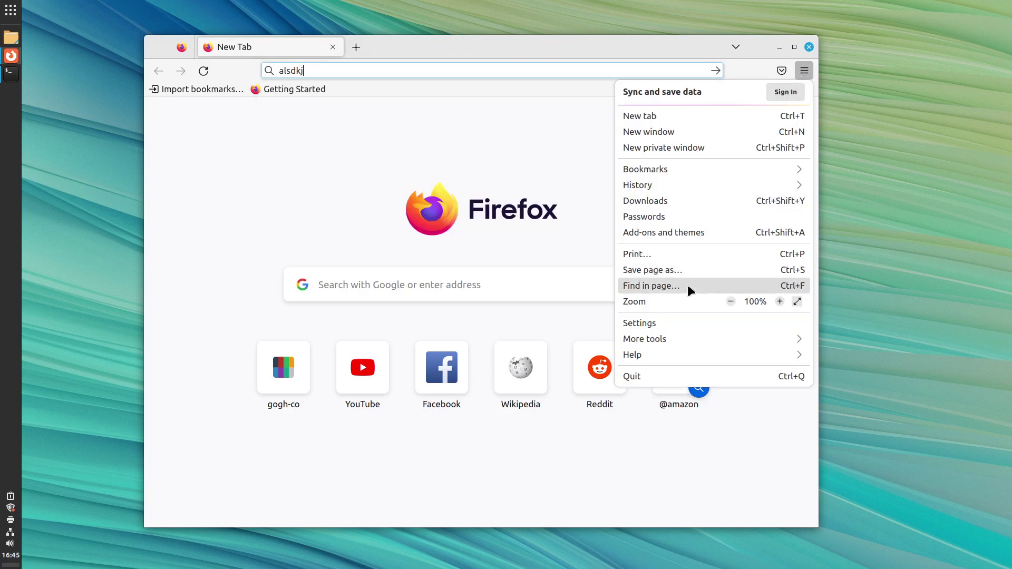
click(681, 321)
scroll(362, 309, down, 1)
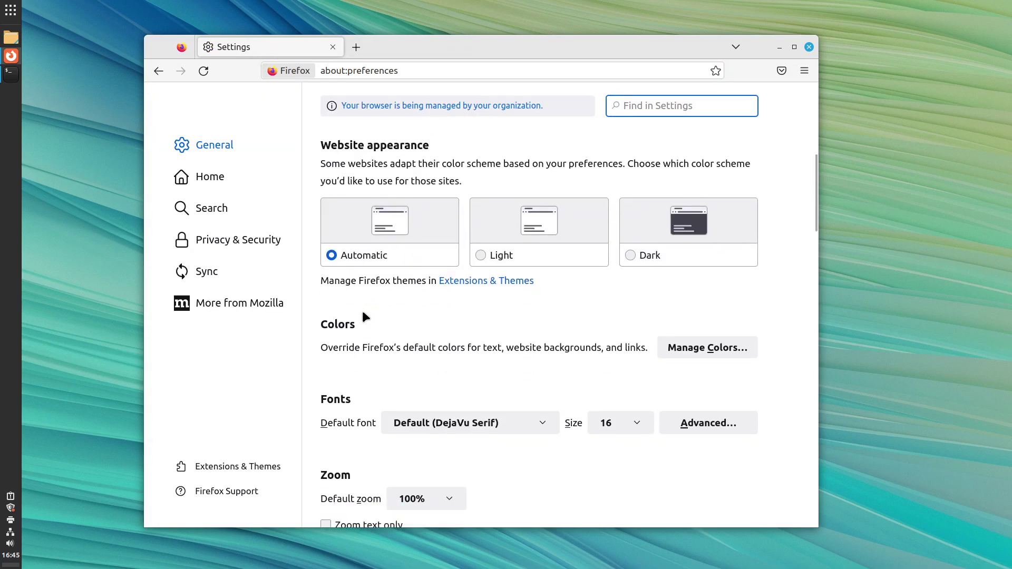
scroll(362, 309, down, 10)
click(486, 168)
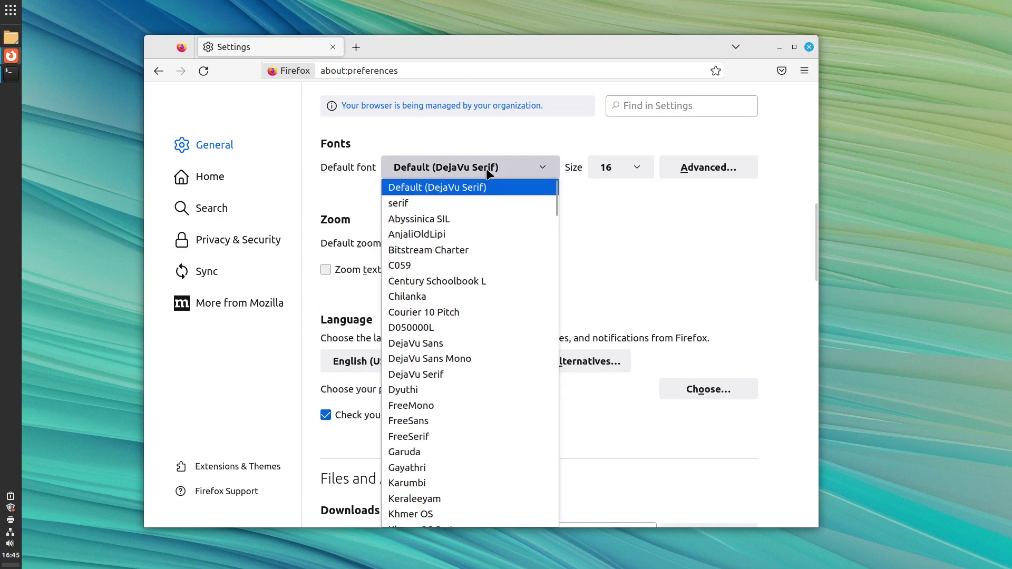
key(Down)
key(Down)
key(Down)
key(Down)
key(Down)
key(Down)
key(Down)
key(Down)
key(Down)
key(Down)
key(Down)
key(Down)
key(Down)
key(Down)
key(Down)
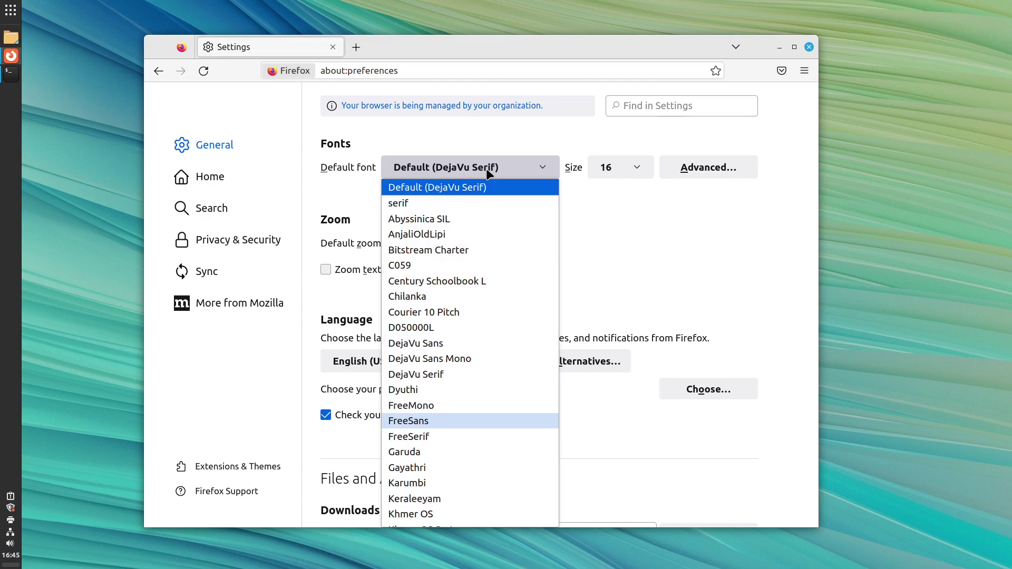
key(Escape)
scroll(478, 318, down, 8)
scroll(480, 325, up, 15)
scroll(480, 331, up, 4)
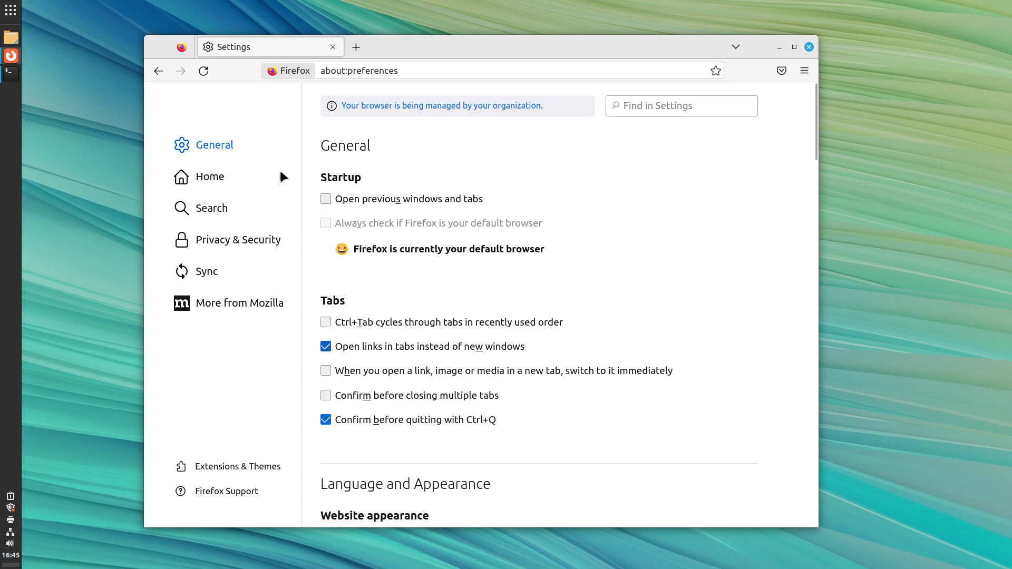
Close Firefox and quit Neovim without saving using :q!
click(809, 47)
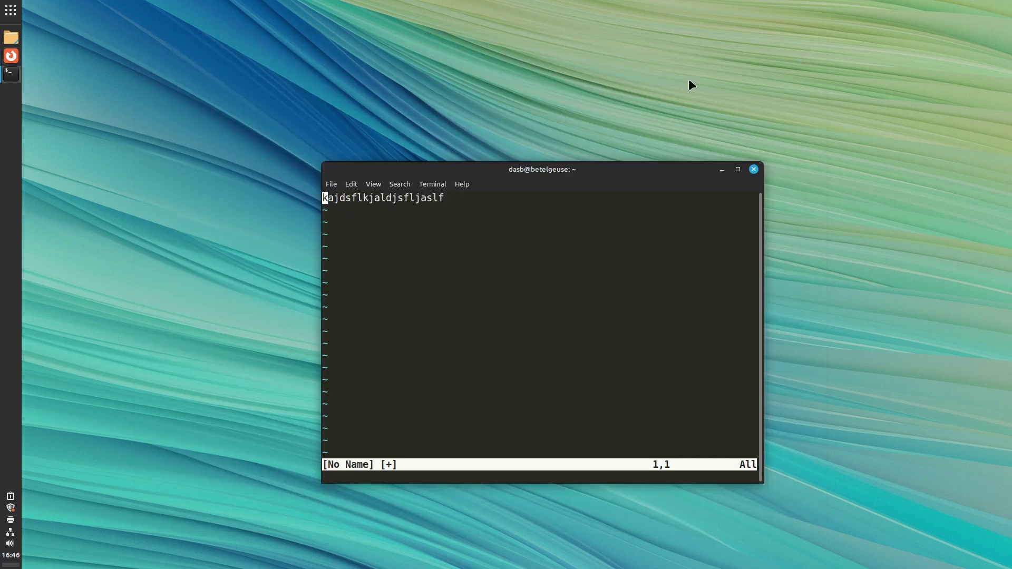
click(467, 219)
text(:Q!)
key(Return)
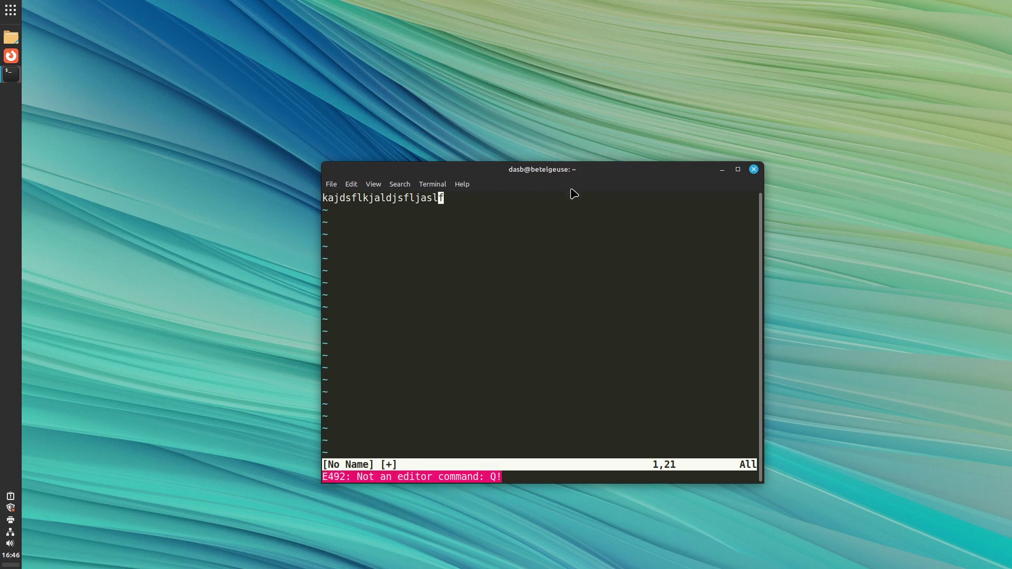
text(:q!)
key(Return)
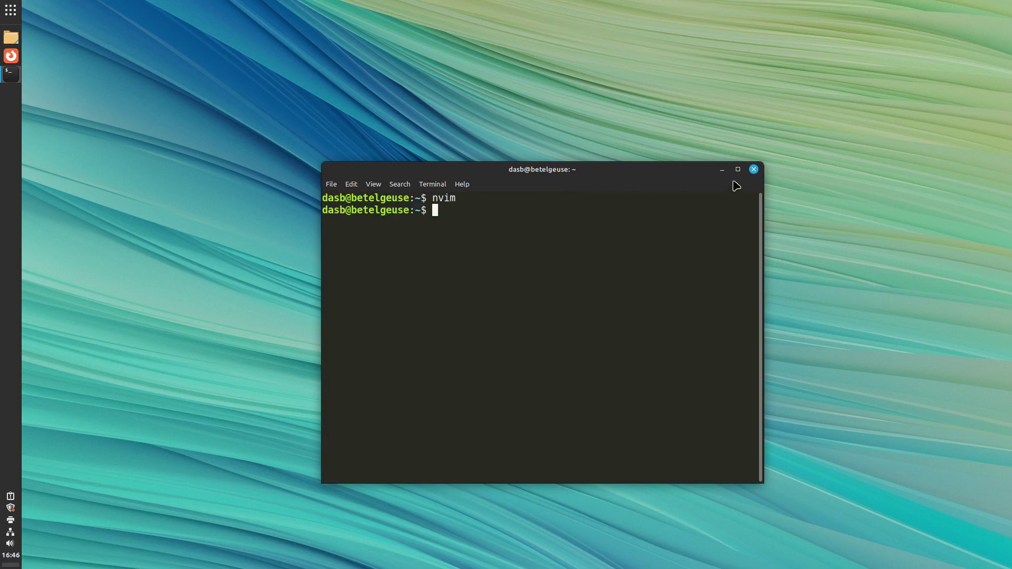
Close the terminal and launch Keyboard settings via a menu search for 'key'
click(754, 170)
click(11, 10)
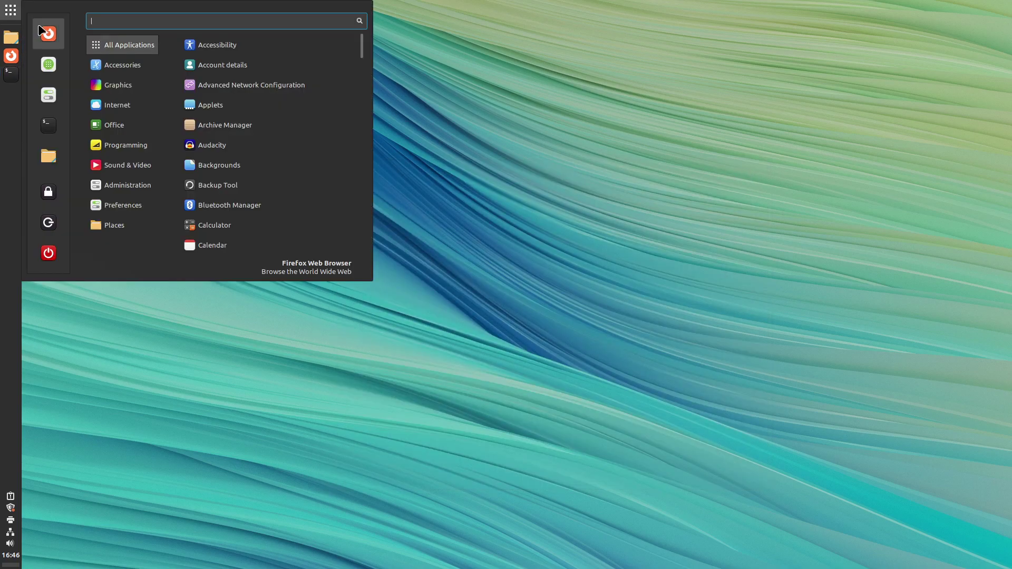
text(key)
key(Return)
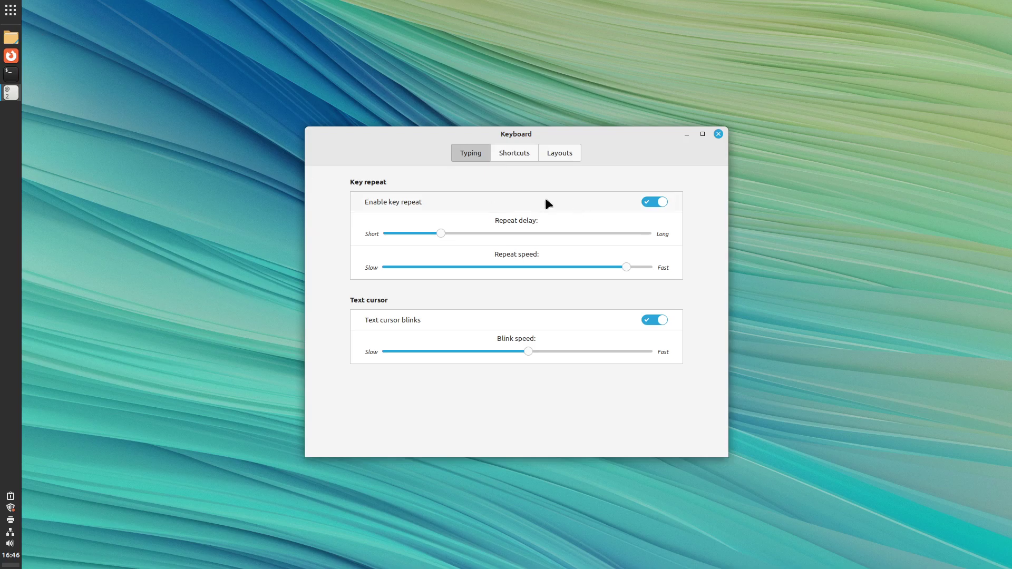
Choose 'Swap Esc and Caps Lock' under Caps Lock behavior, then close Keyboard settings
click(570, 153)
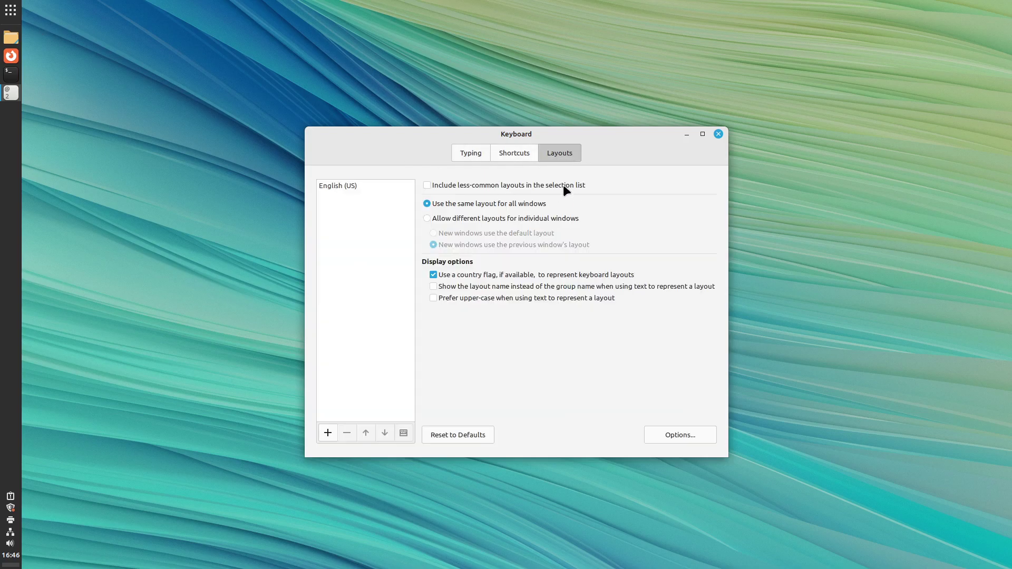
click(683, 436)
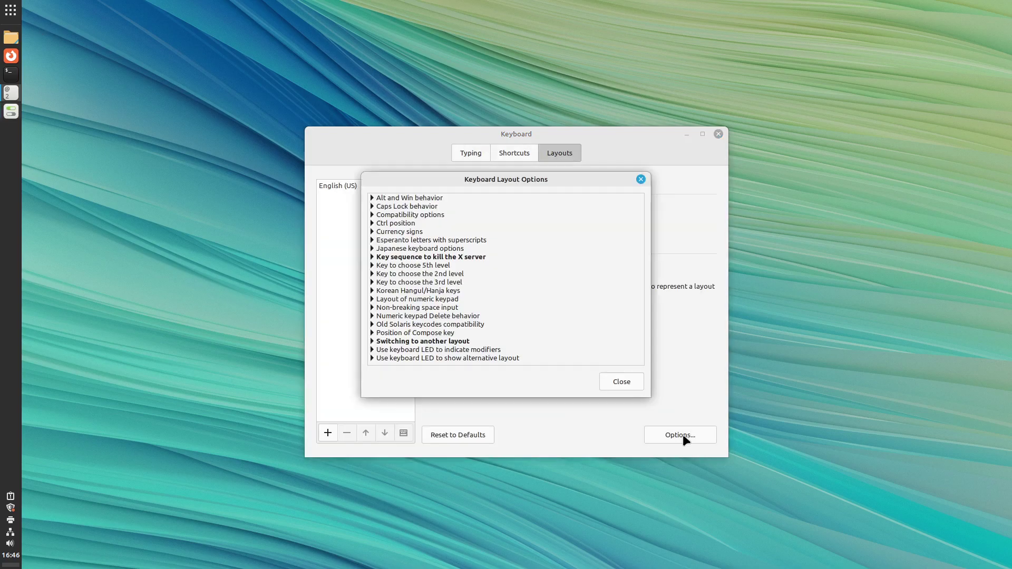
click(374, 206)
scroll(404, 241, down, 5)
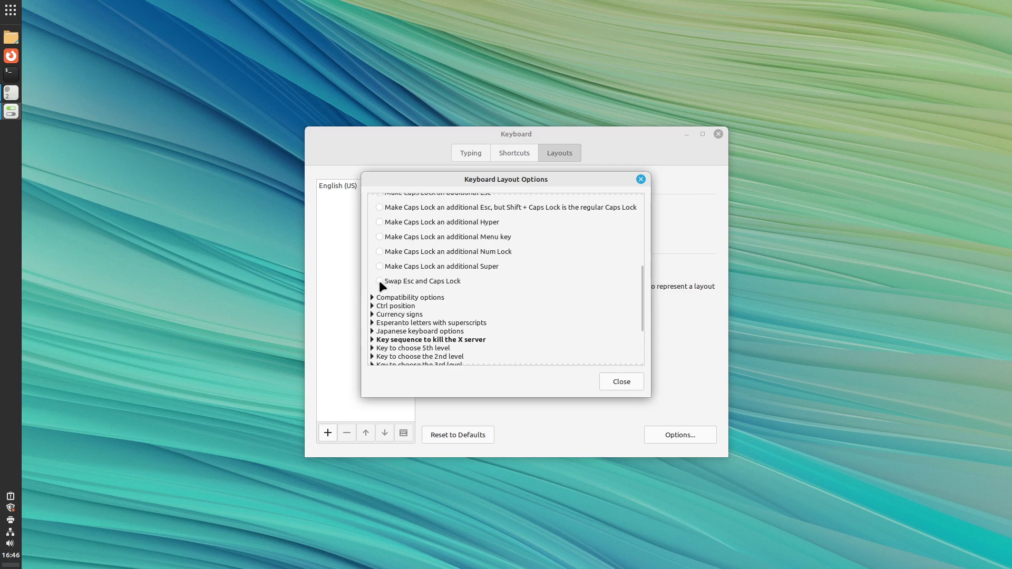
click(380, 281)
click(635, 380)
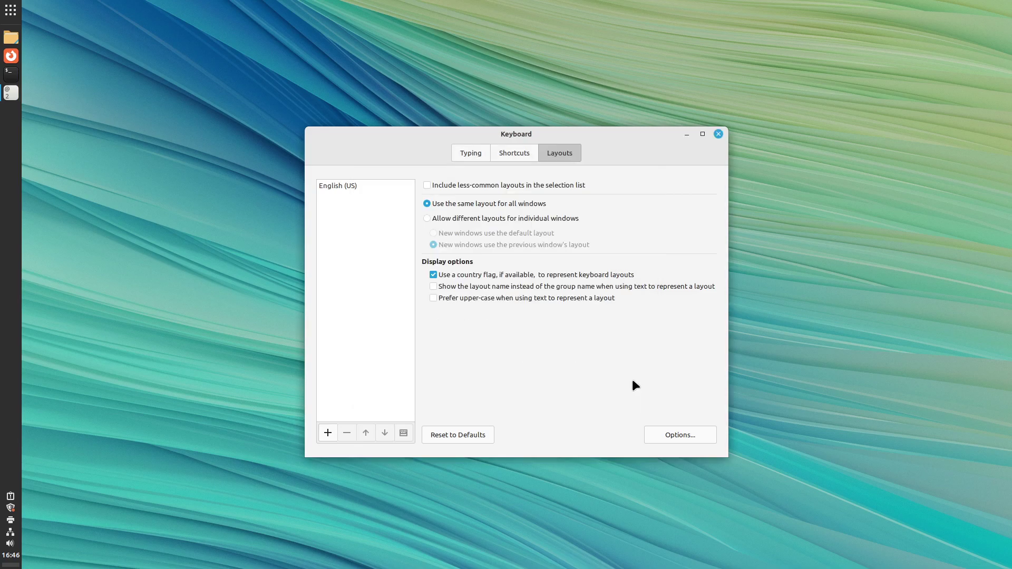
click(718, 134)
Open a terminal and run 'nvim file' to edit a scratch file
click(10, 73)
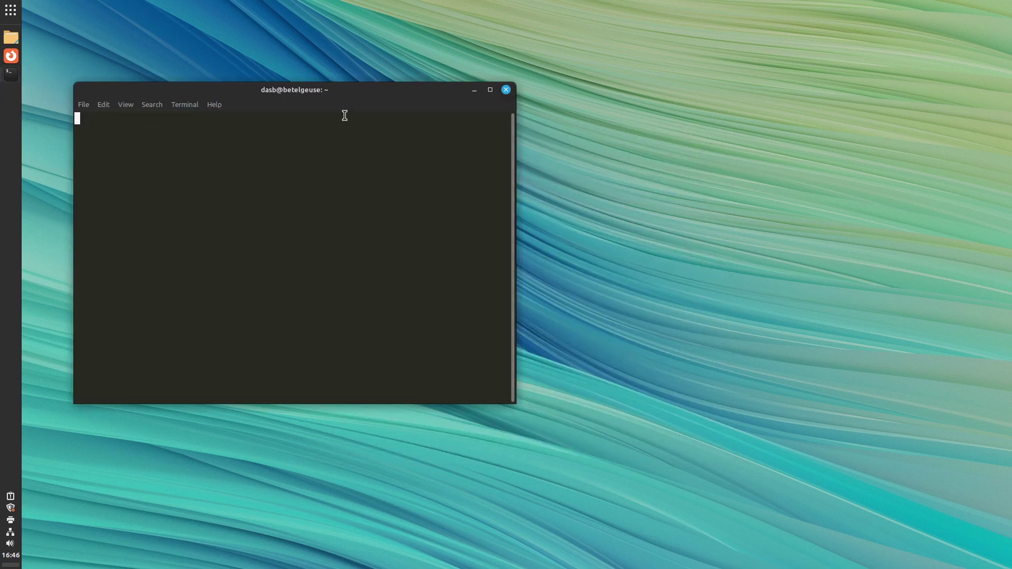
drag(324, 98, 521, 202)
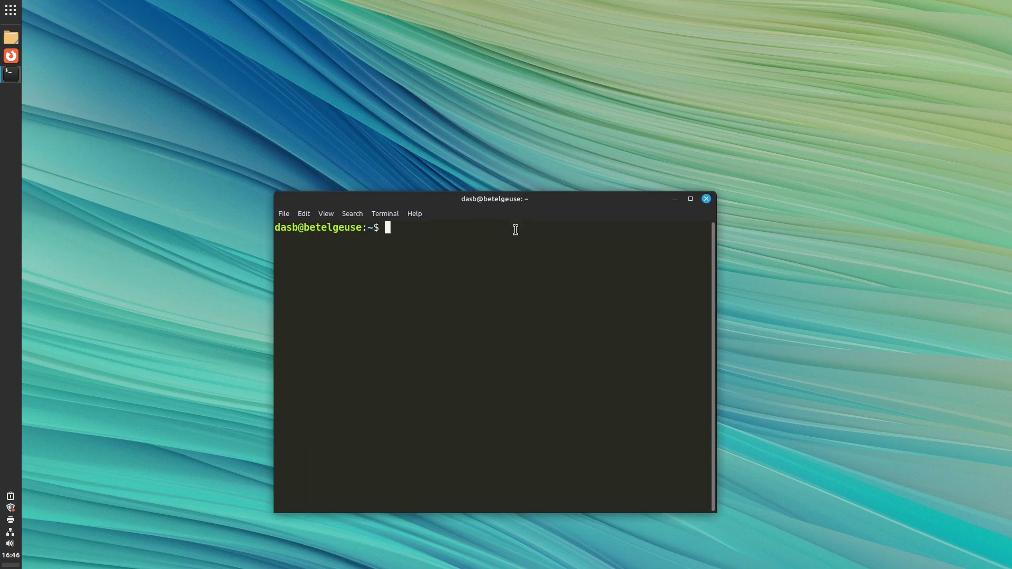
text(nvim file)
key(Return)
Insert several lines of test text, leaving insert mode with Esc each time
text(ikadjflkajlkdjaslfja)
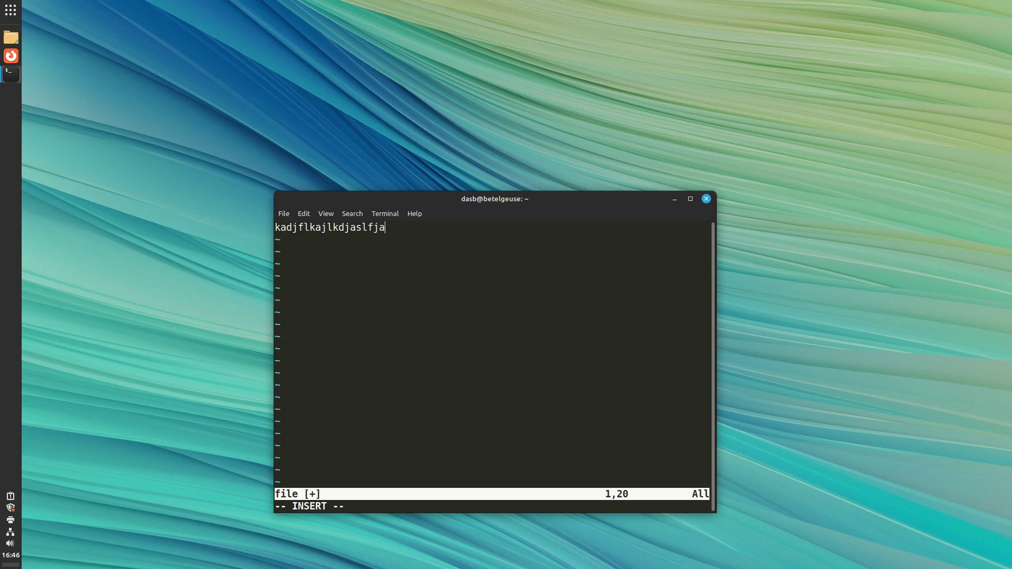
key(Escape)
key(shift+f)
key(l)
key(semicolon)
text(ikadsjflkaldfja)
key(Escape)
text(0iklasjdflkasjlkfd)
key(Escape)
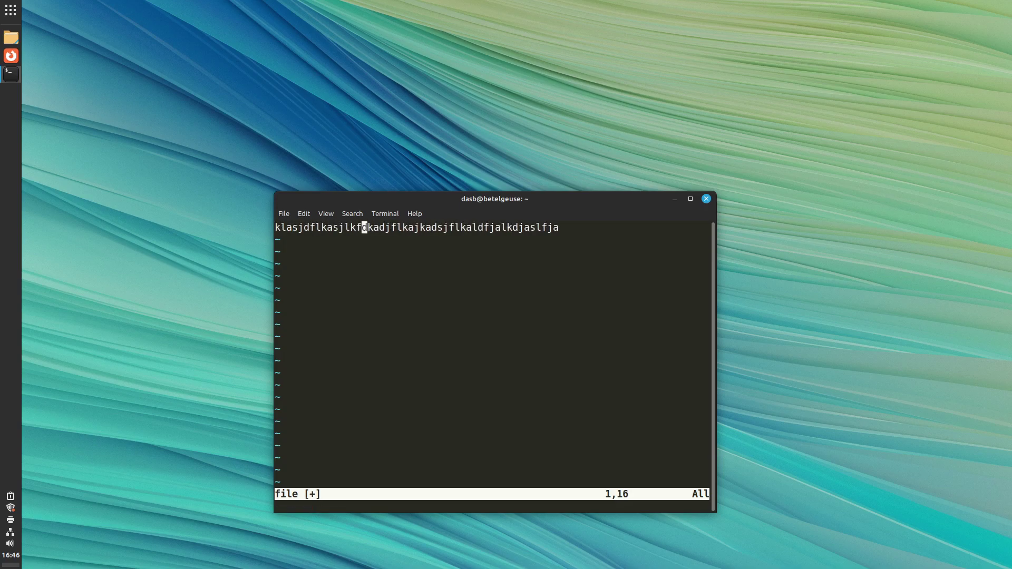
Quit Neovim without saving using :q! and close the terminal with exit
text(:q!)
key(Return)
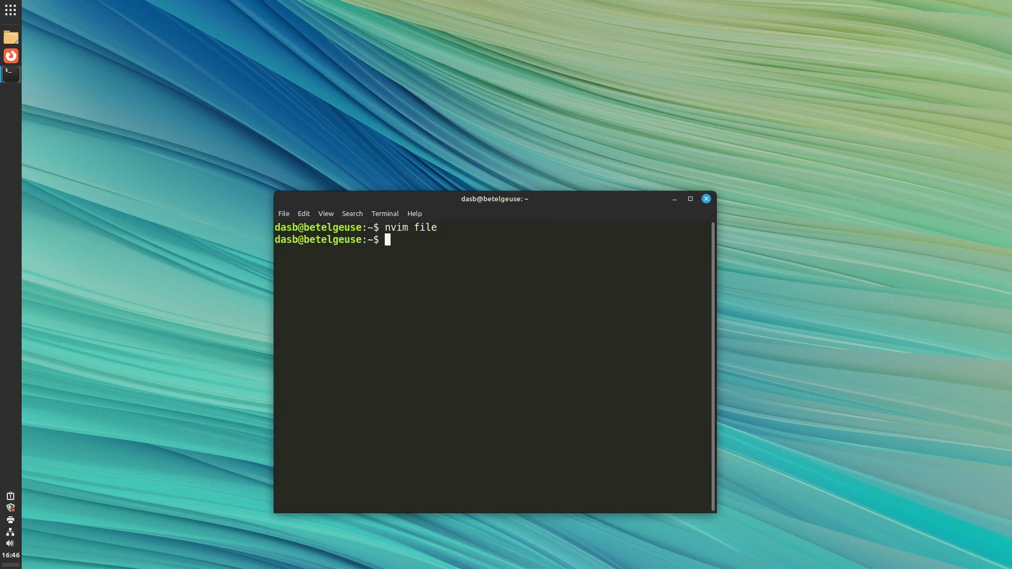
text(exit)
key(Return)
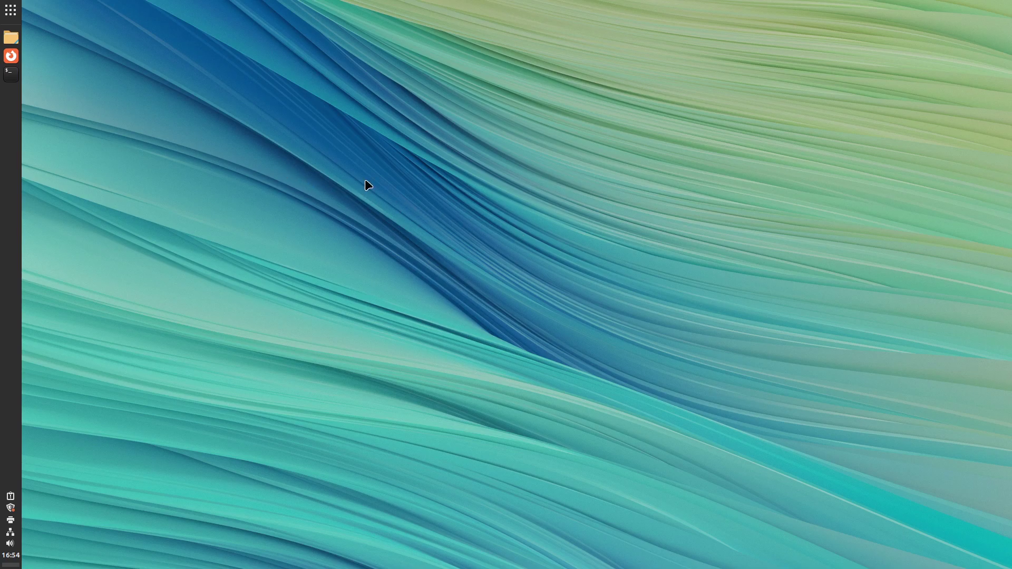
Open Keyboard settings on the Layouts page with English (US) selected
click(2, 4)
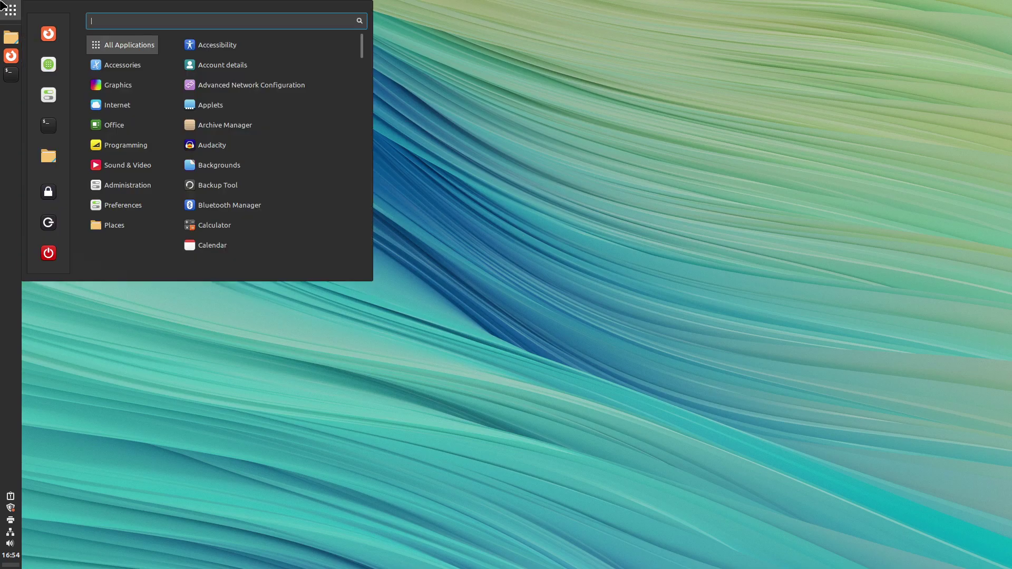
text(key)
key(Return)
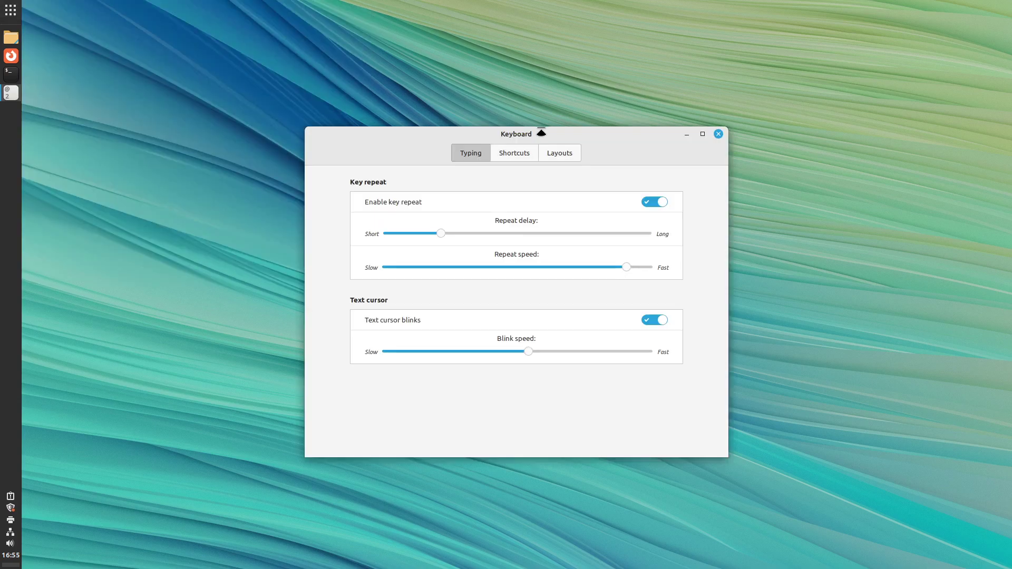
click(566, 152)
drag(554, 136, 482, 149)
click(321, 203)
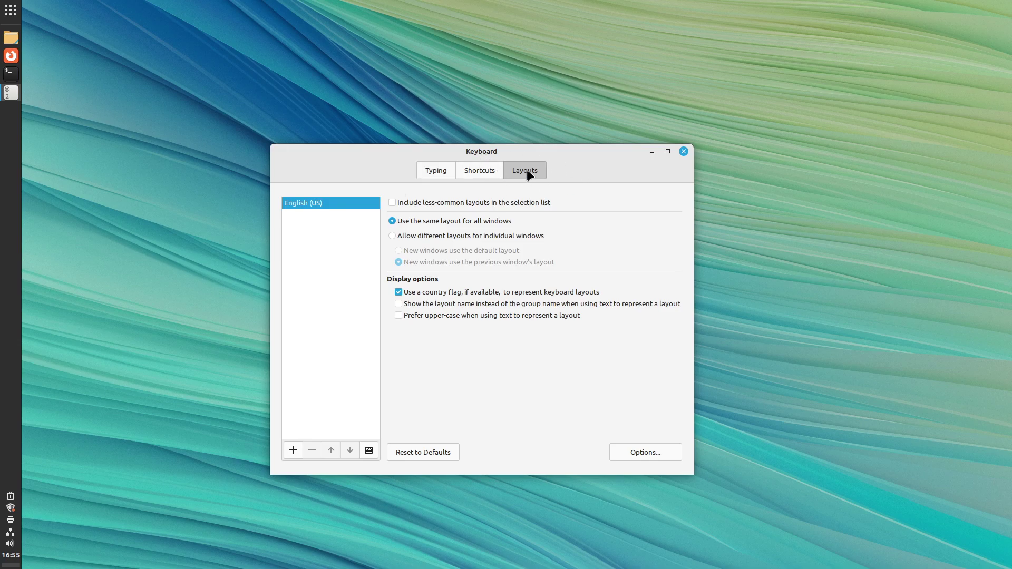
Add the Spanish (Latin American) keyboard layout alongside English (US)
click(293, 451)
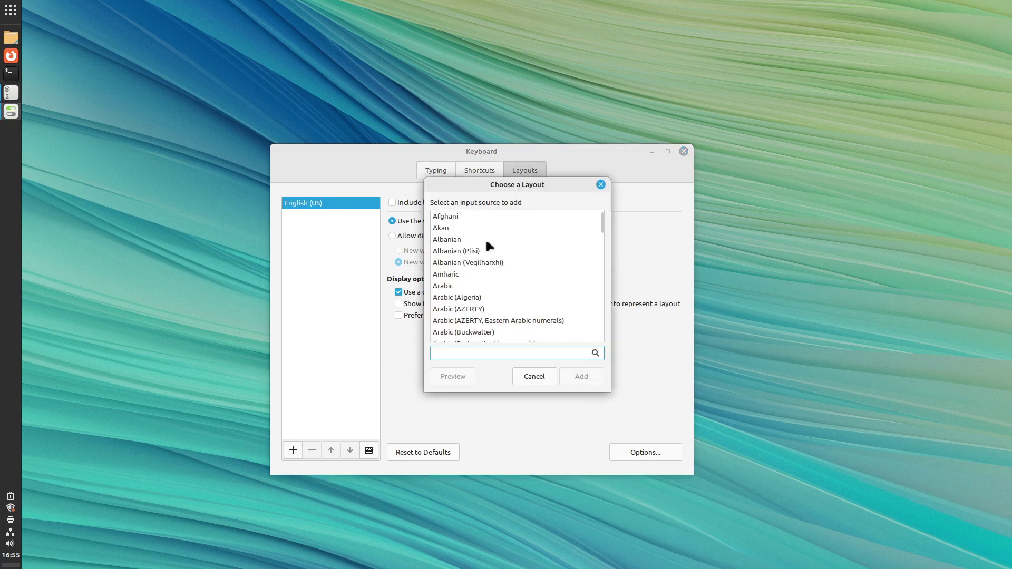
text(Spani)
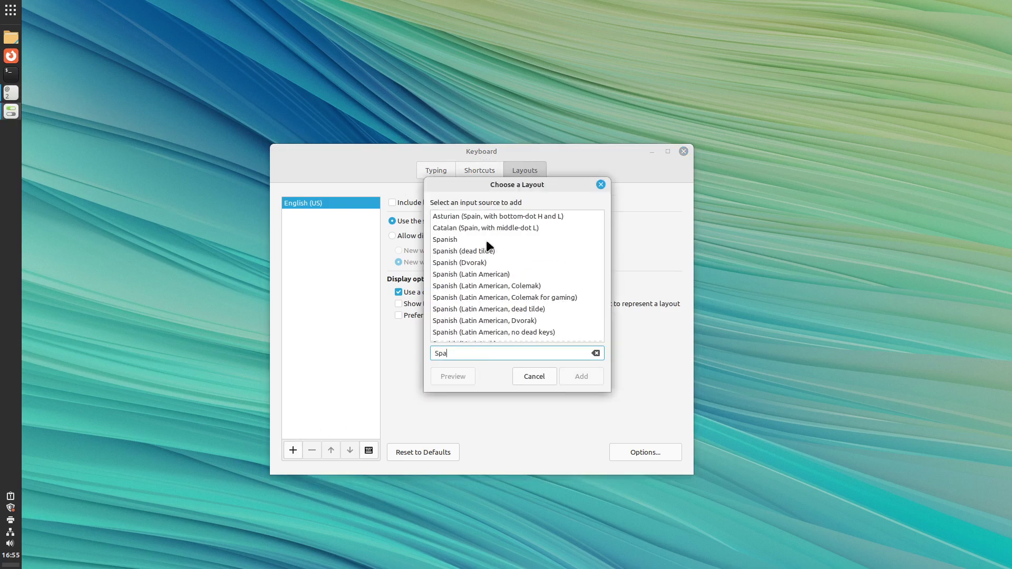
click(486, 250)
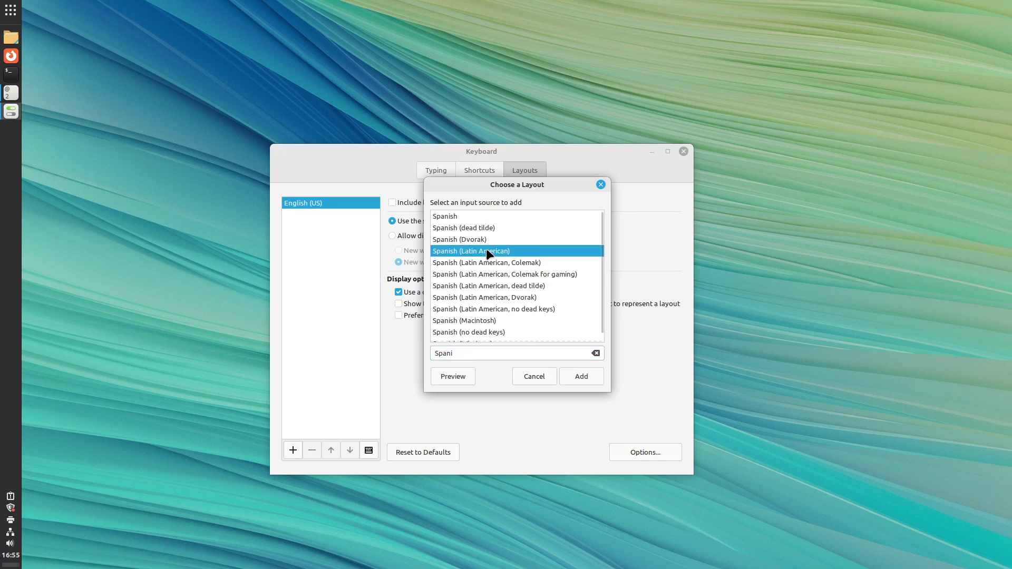
click(573, 373)
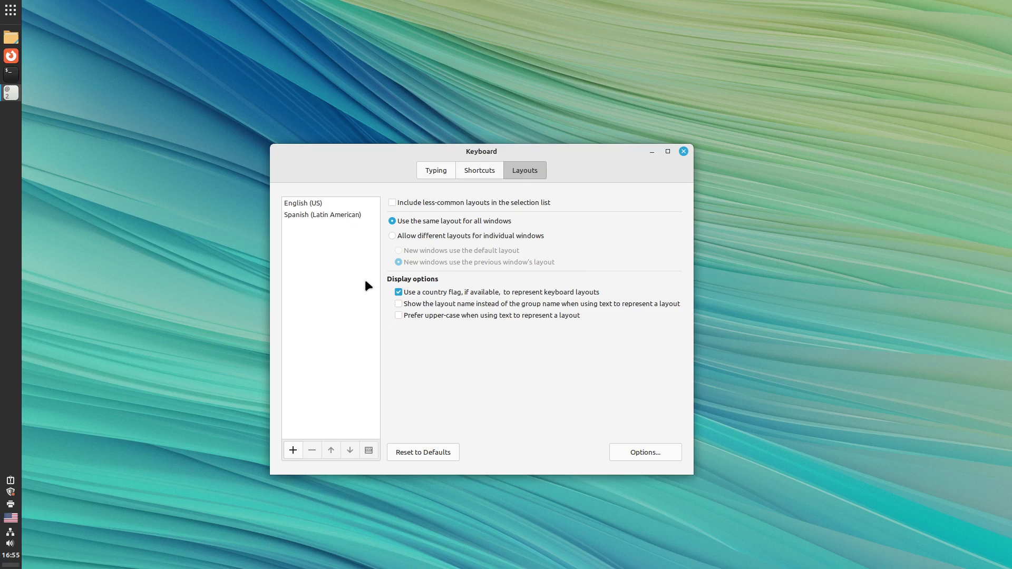
click(318, 203)
click(314, 212)
click(316, 203)
click(315, 212)
click(315, 204)
click(319, 214)
click(323, 209)
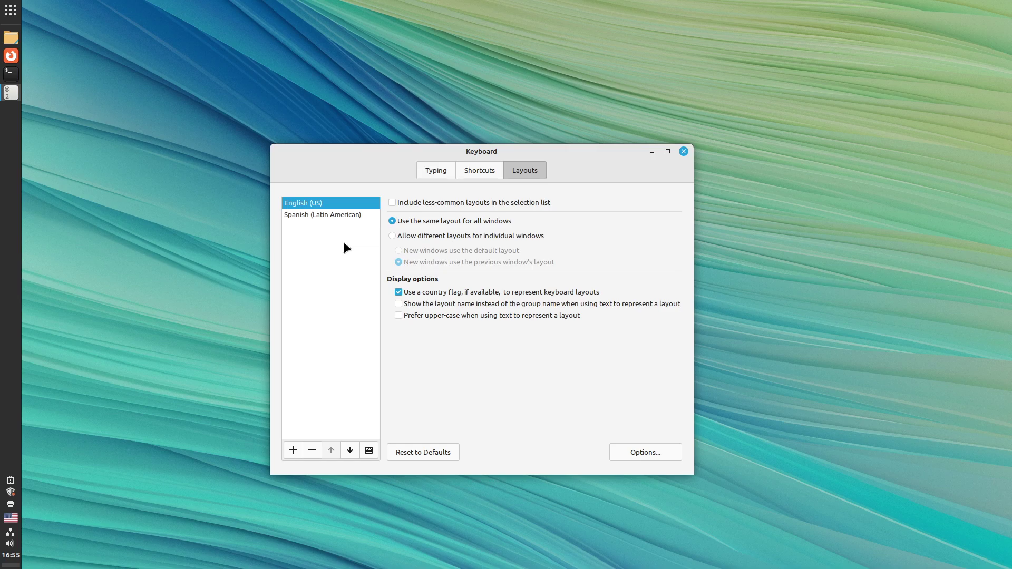
Show layouts as text instead of country flags and test switching layouts
key(super+space)
key(super+space)
key(super+space)
key(super+space)
key(super+space)
key(super+space)
key(super+space)
key(super+space)
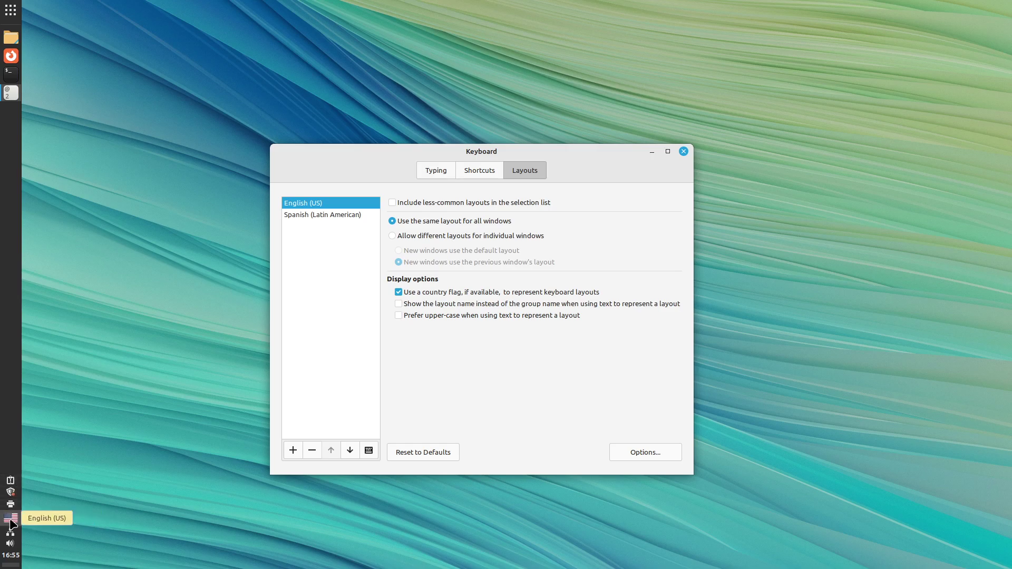
key(super+space)
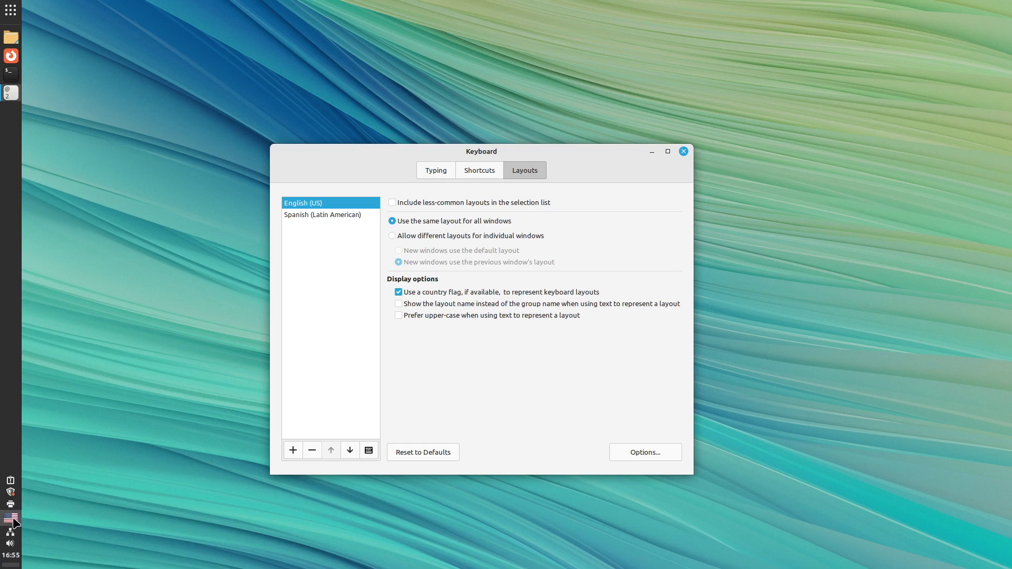
click(397, 292)
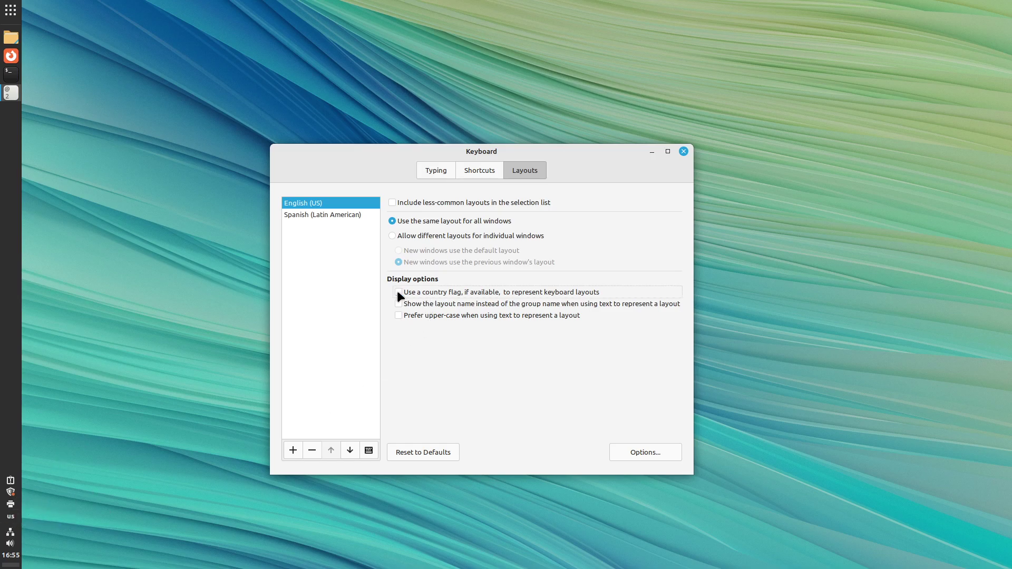
click(9, 520)
click(9, 521)
click(11, 521)
Close Keyboard settings and launch the Text Editor from a menu search for 'text'
click(684, 151)
click(3, 6)
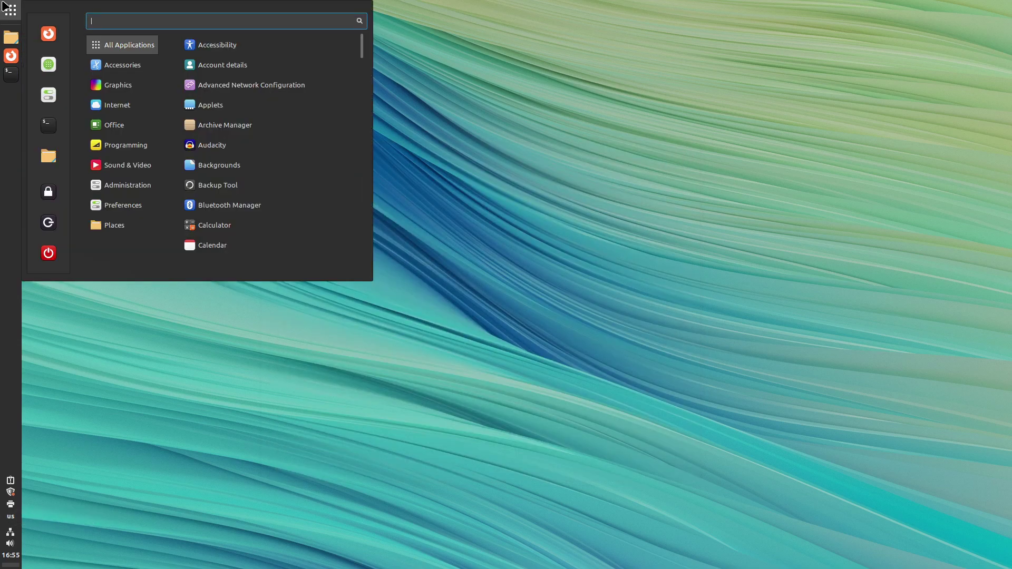
text(text)
key(Return)
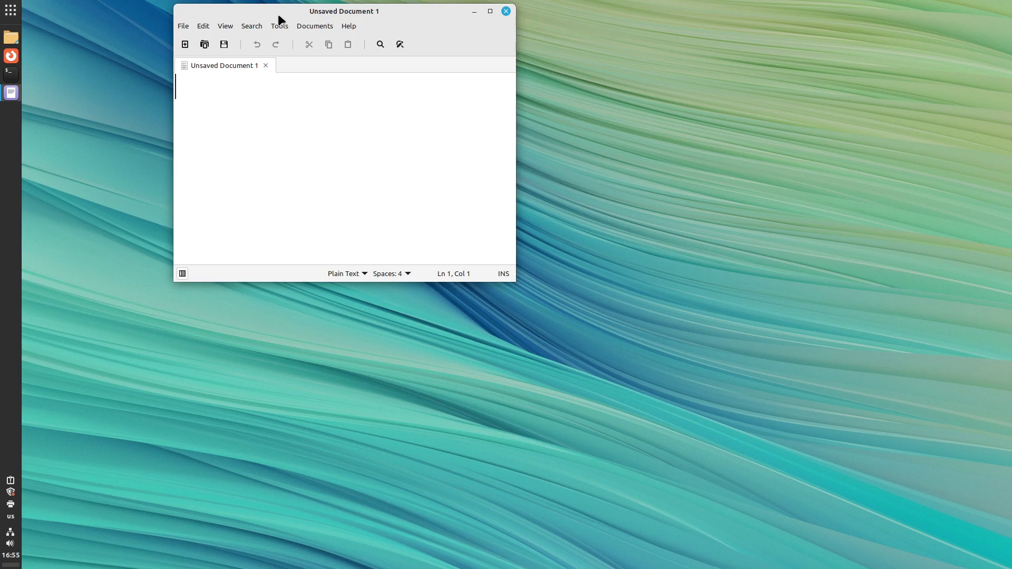
drag(303, 12, 387, 116)
Type 'Hi, I'm using Linux', then switch to Spanish and type 'La fábrica de ñandús'
text(HI)
key(BackSpace)
text(i, I'm )
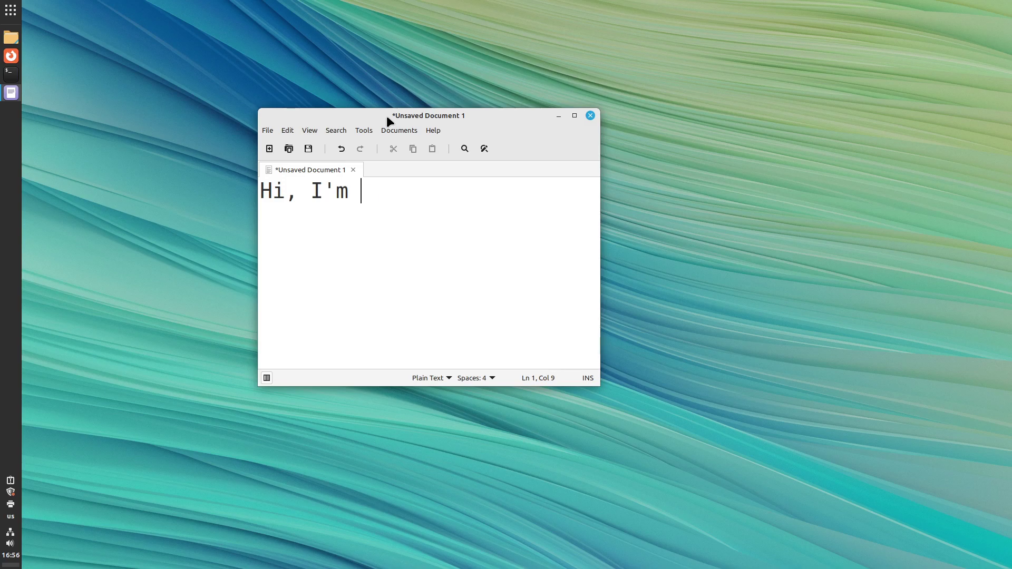
text(using Linux)
key(Return)
key(Return)
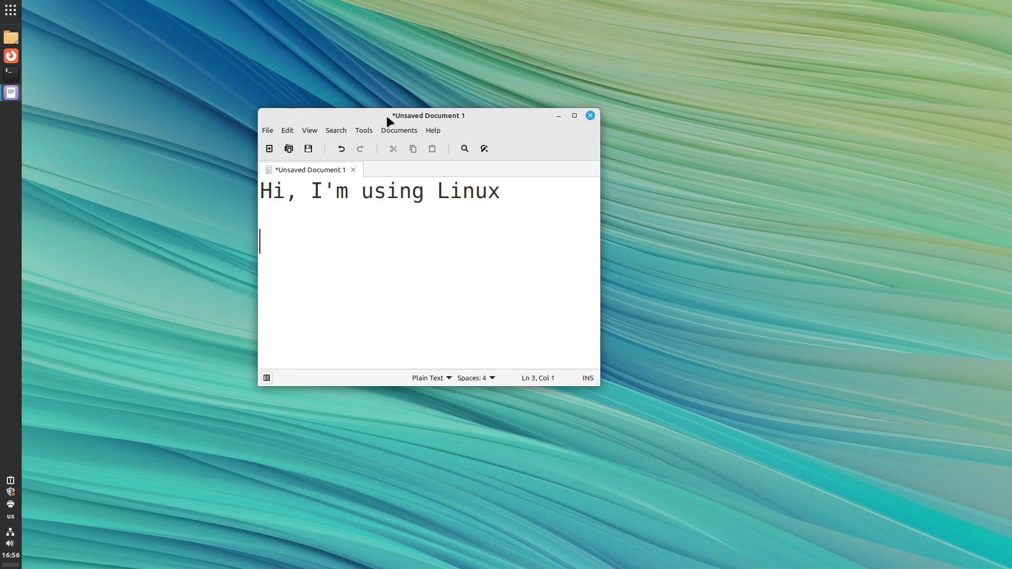
key(alt+shift)
text(La fáb)
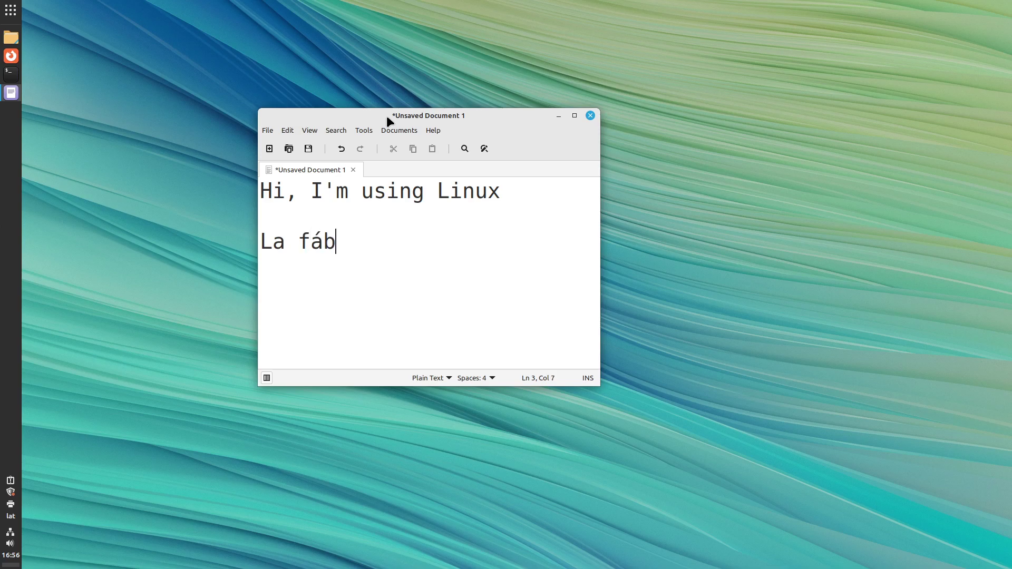
text(rica de ña)
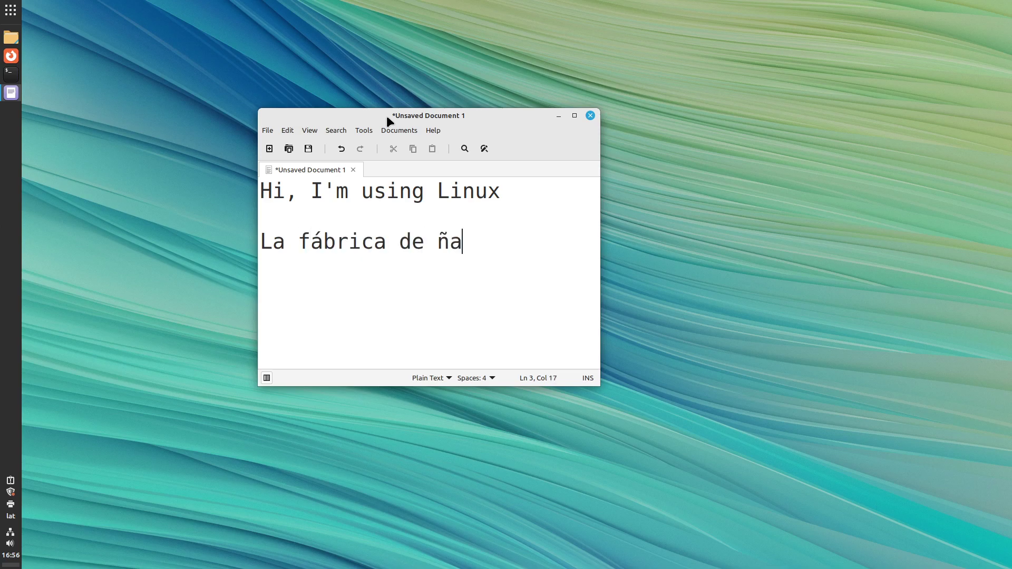
text(ndús)
key(Return)
key(Return)
Switch back to English, type 'Back to English.', and close the editor without saving
key(super+space)
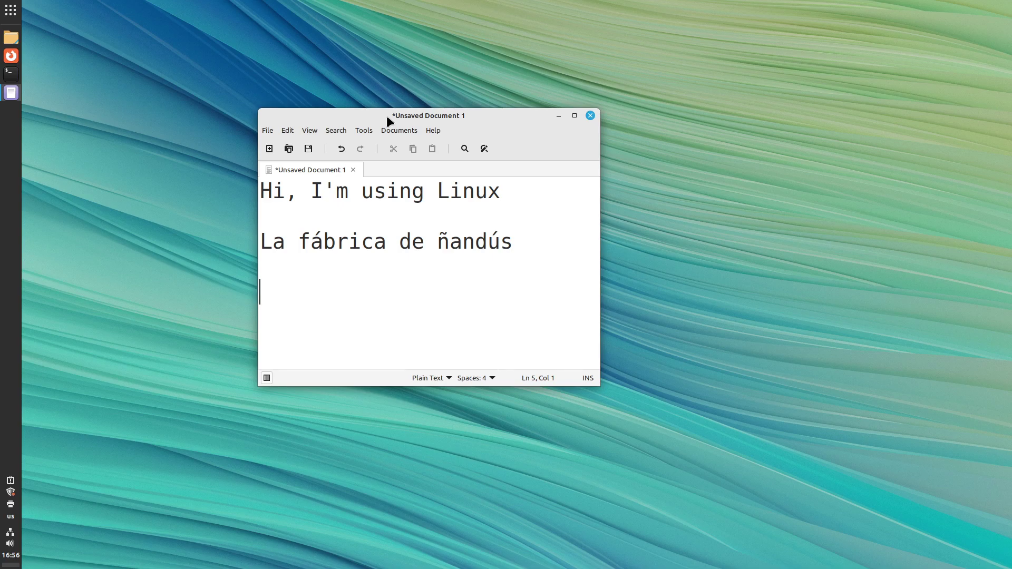
text(Back to e)
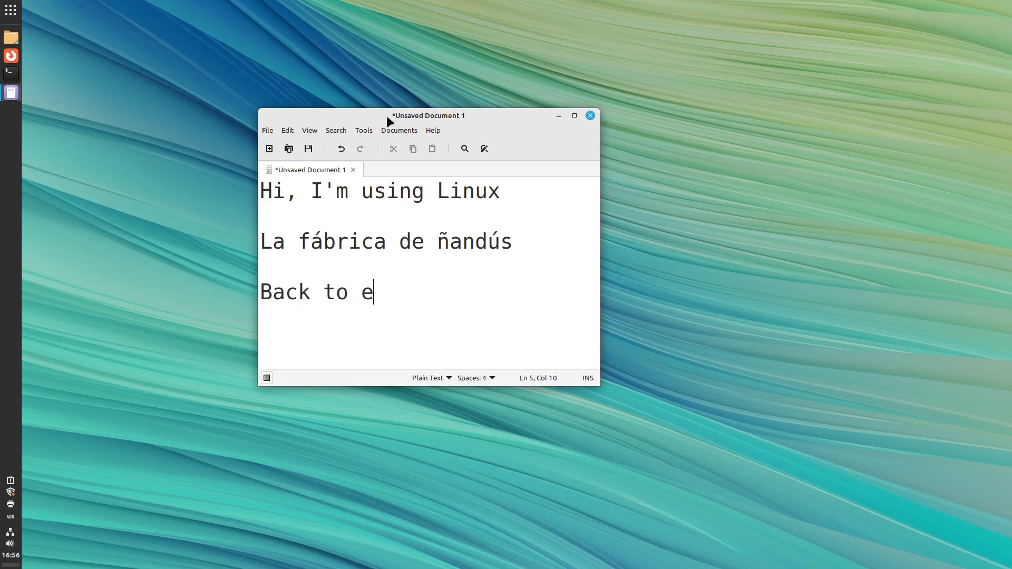
key(BackSpace)
text(English.)
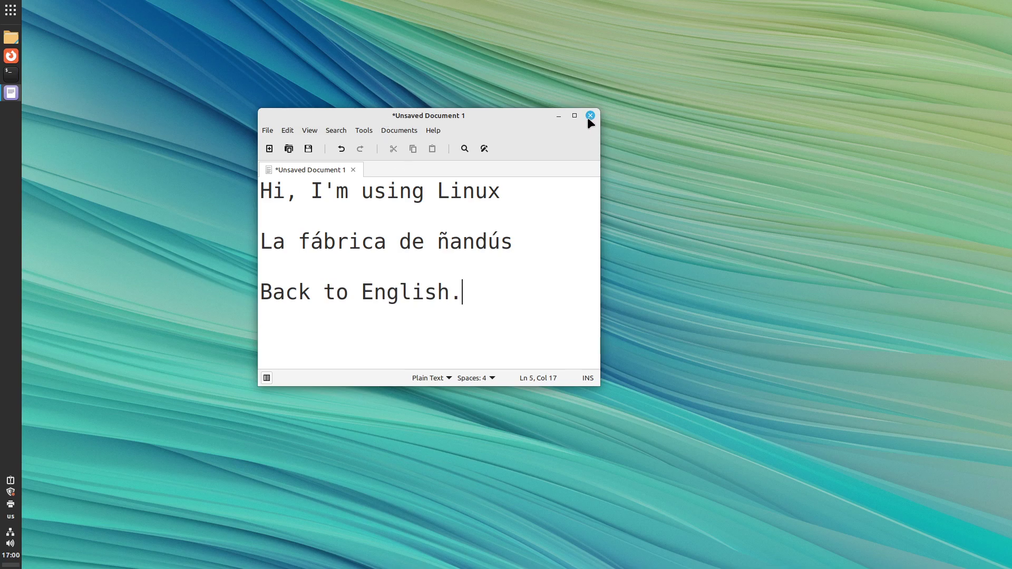
click(590, 117)
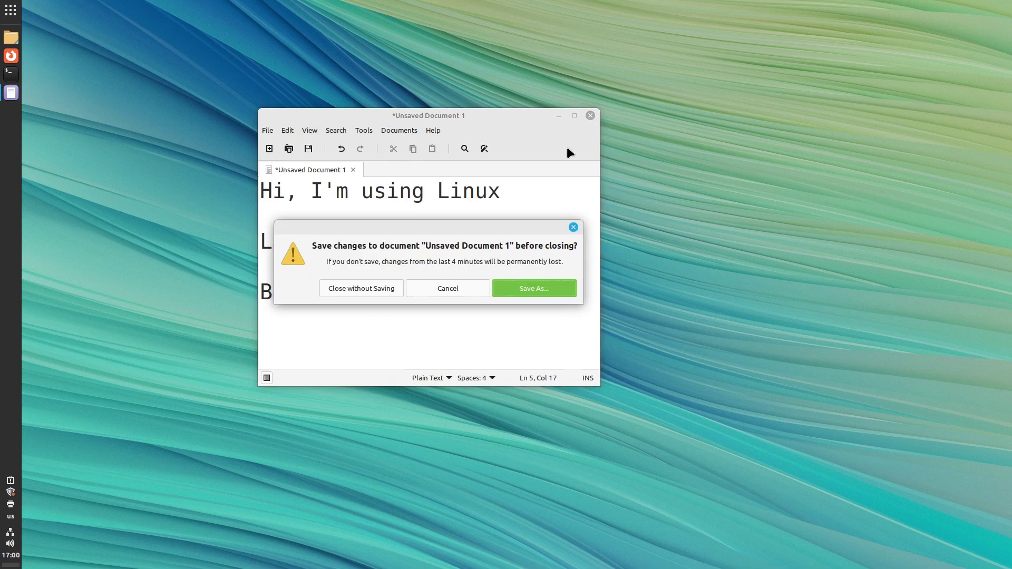
click(357, 289)
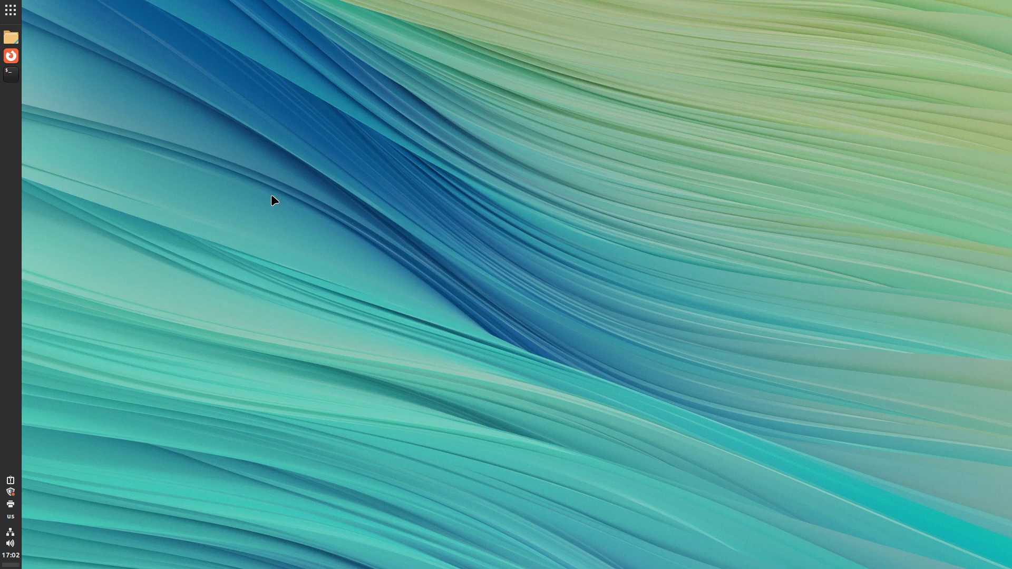